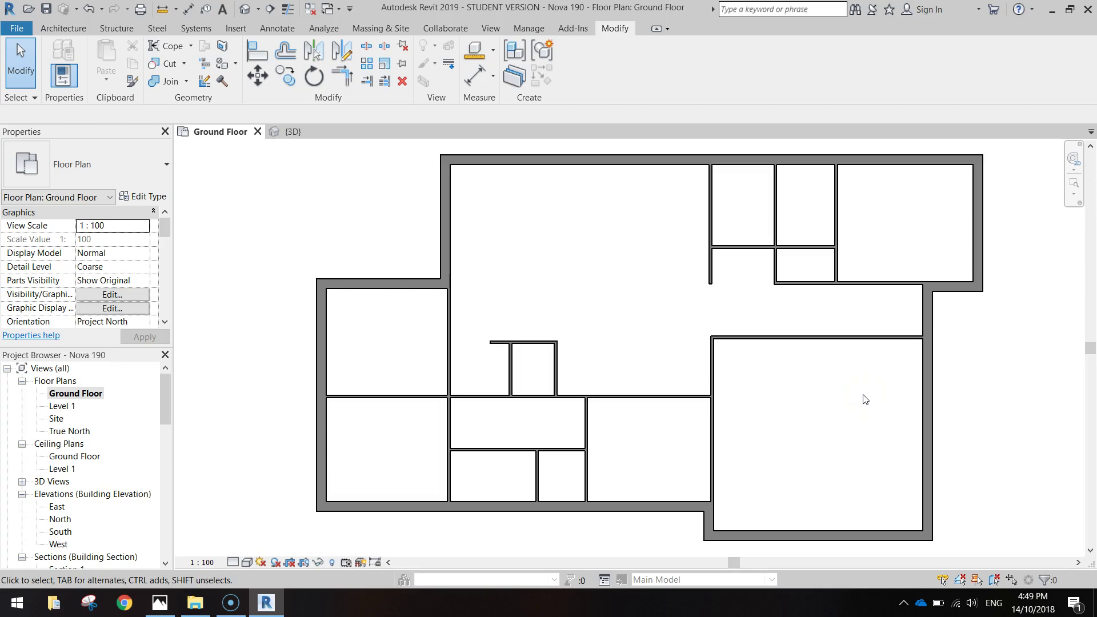
# Step: Inspect the house's exterior and interior walls in the 3D view, and return to the Ground Floor plan
pyautogui.click(309, 134)
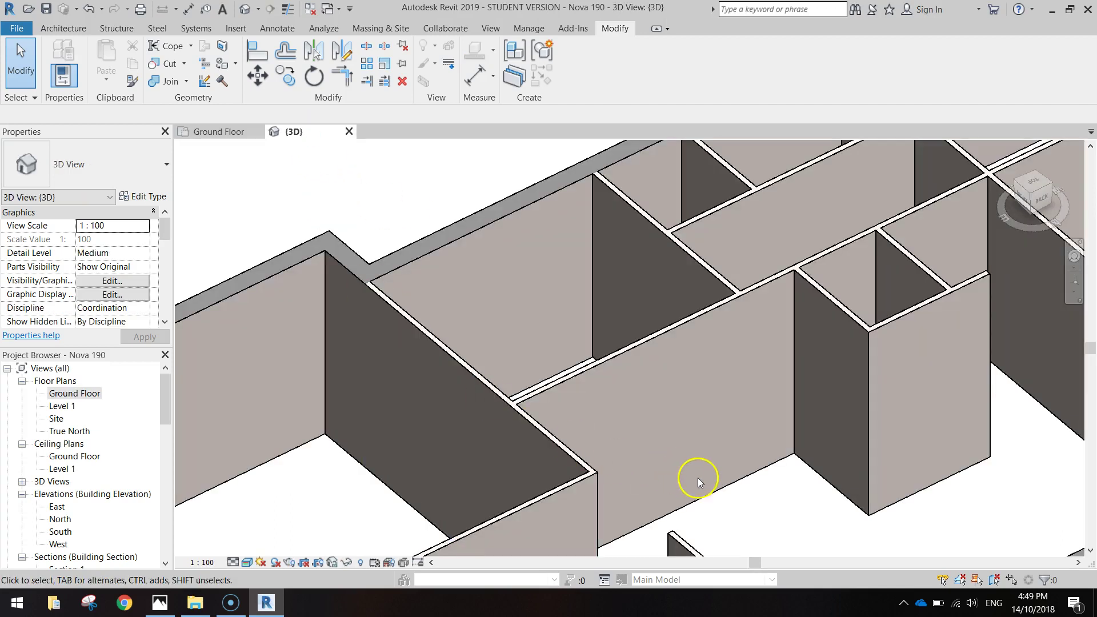
pyautogui.scroll(-5, 697, 478)
pyautogui.moveTo(677, 403); pyautogui.dragTo(790, 479, button='middle')
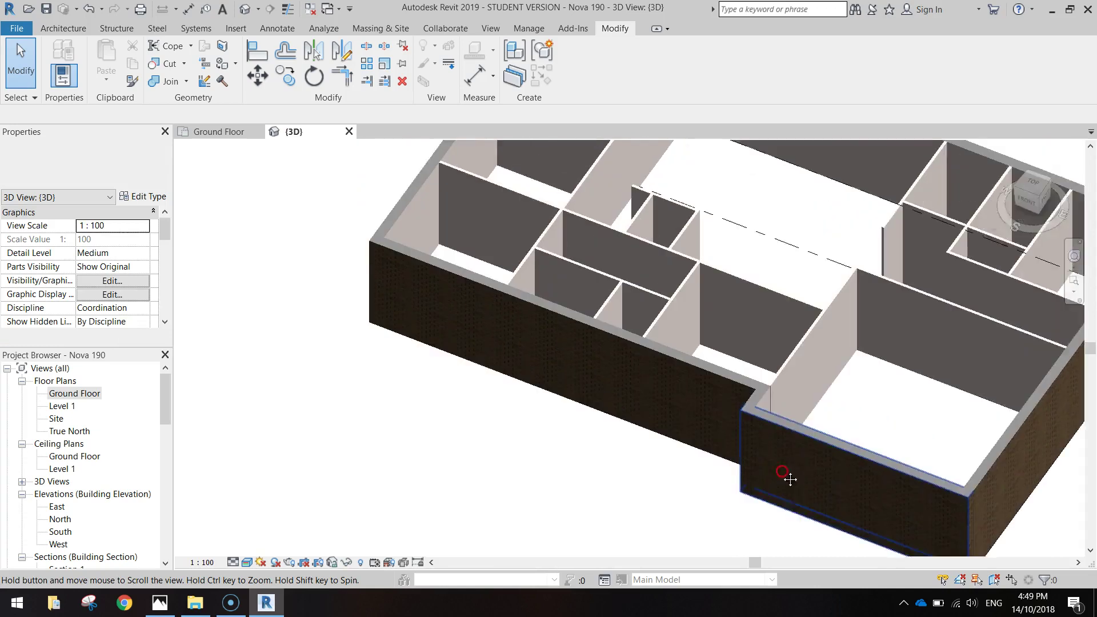
pyautogui.scroll(-3, 791, 479)
pyautogui.scroll(-3, 791, 392)
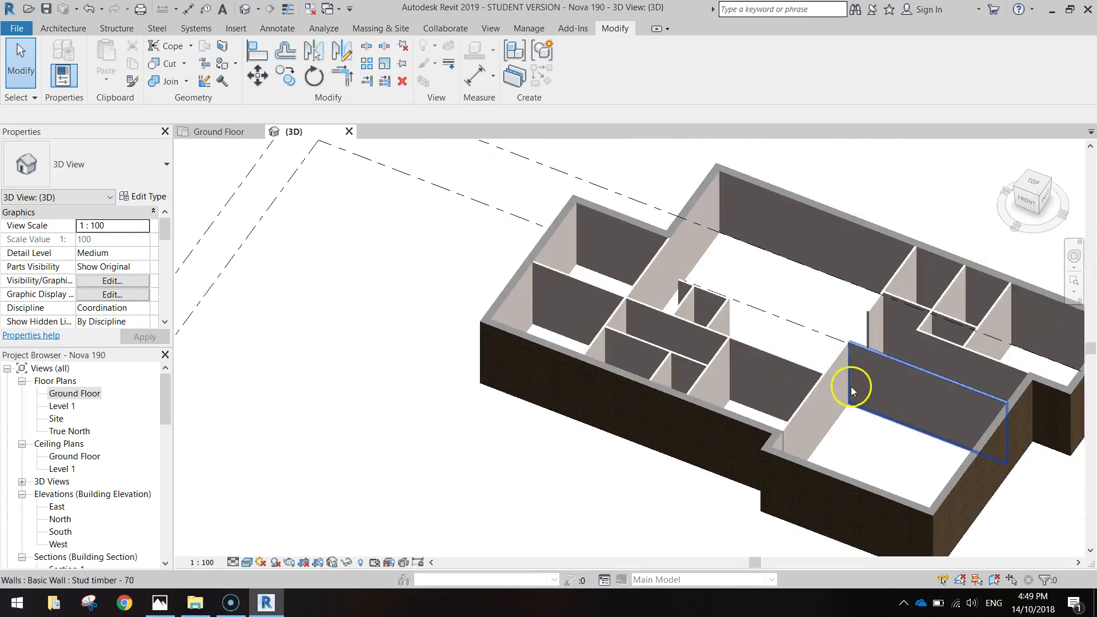
pyautogui.scroll(-3, 851, 386)
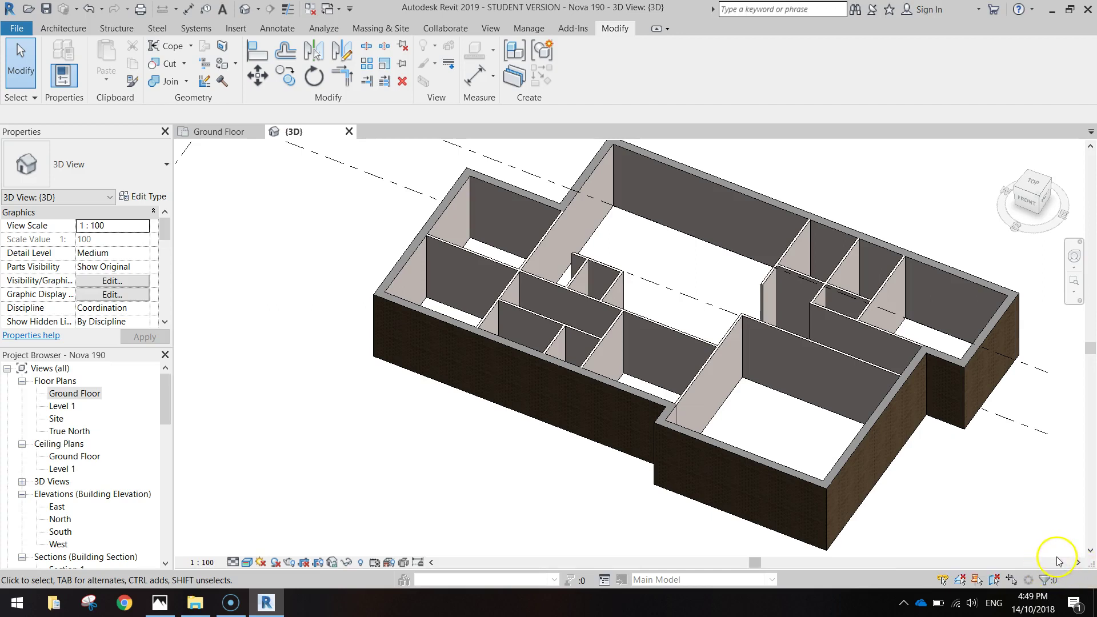
pyautogui.click(219, 130)
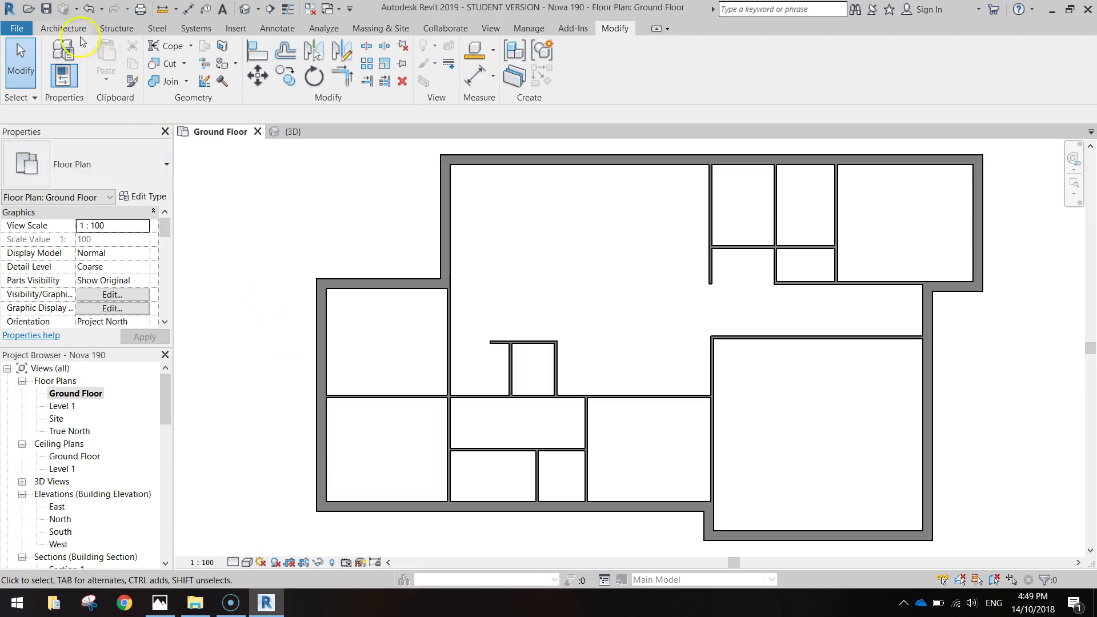
# Step: Place a 0915 x 2134mm M_Single-Flush door in the upper-left room's interior side wall, swinging inward and hinged about 200 mm above the dividing wall
pyautogui.click(68, 29)
pyautogui.click(89, 55)
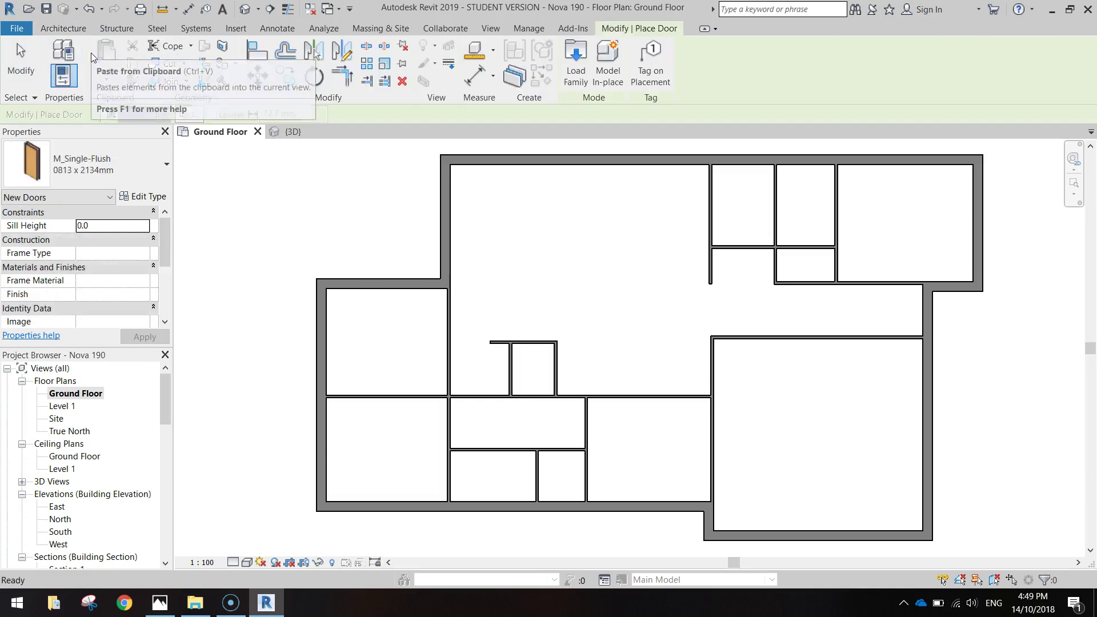
pyautogui.click(136, 168)
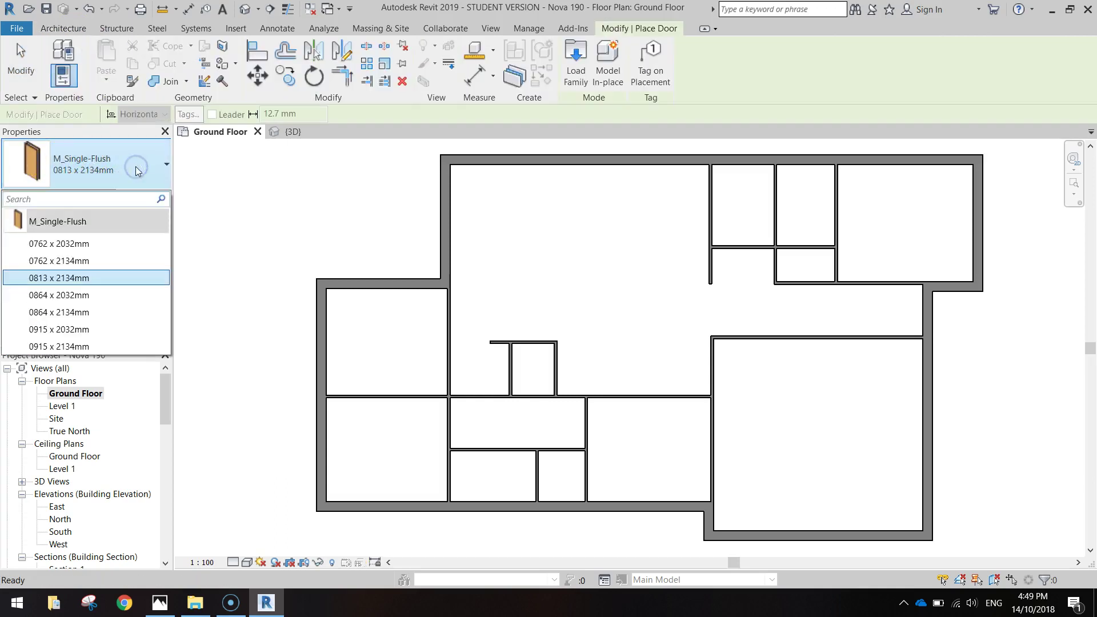
pyautogui.click(69, 347)
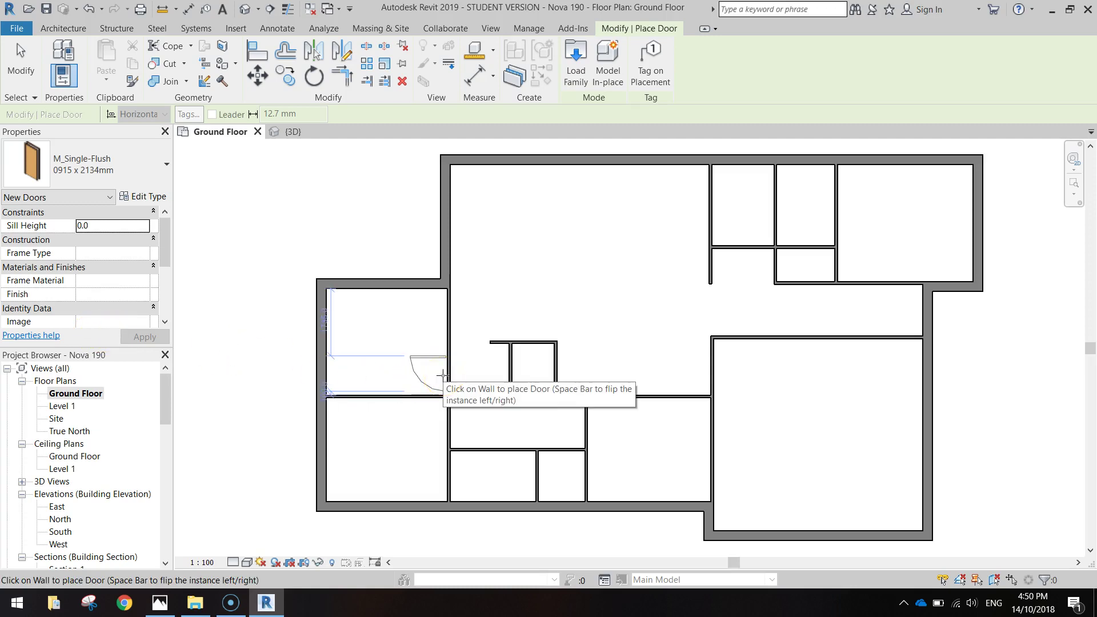
pyautogui.scroll(3, 443, 376)
pyautogui.moveTo(444, 374); pyautogui.dragTo(476, 358, button='middle')
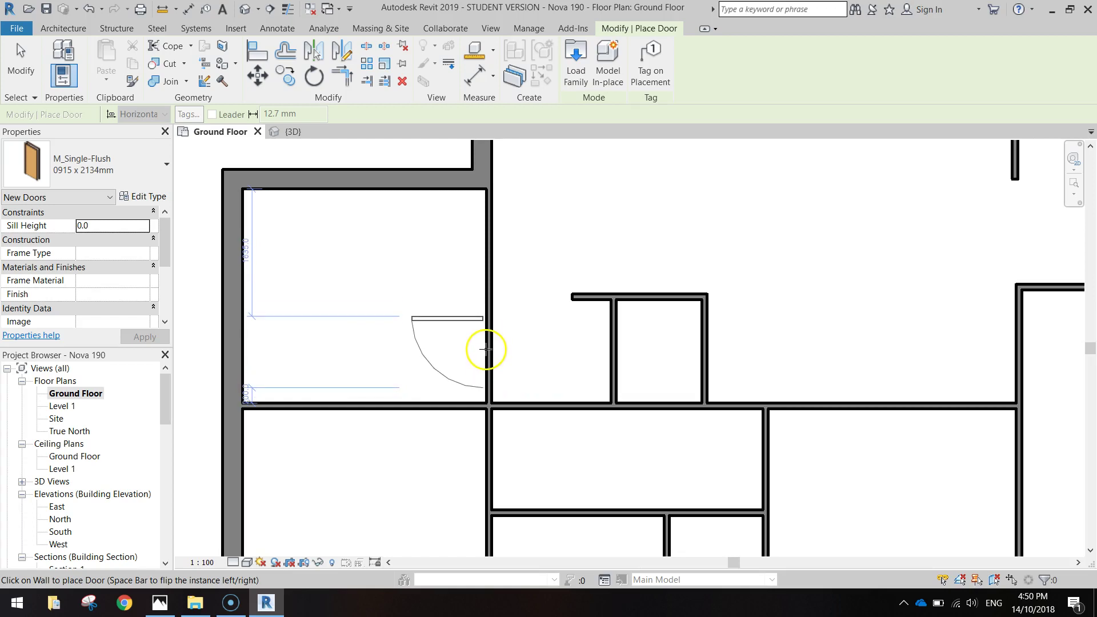
pyautogui.press('space')
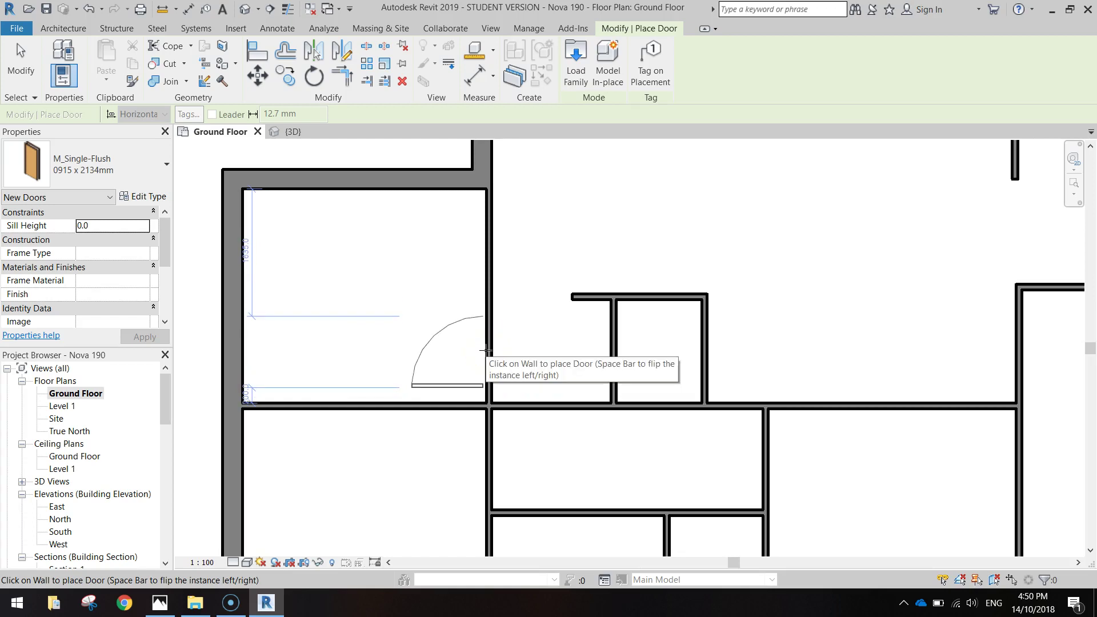
pyautogui.scroll(4, 486, 350)
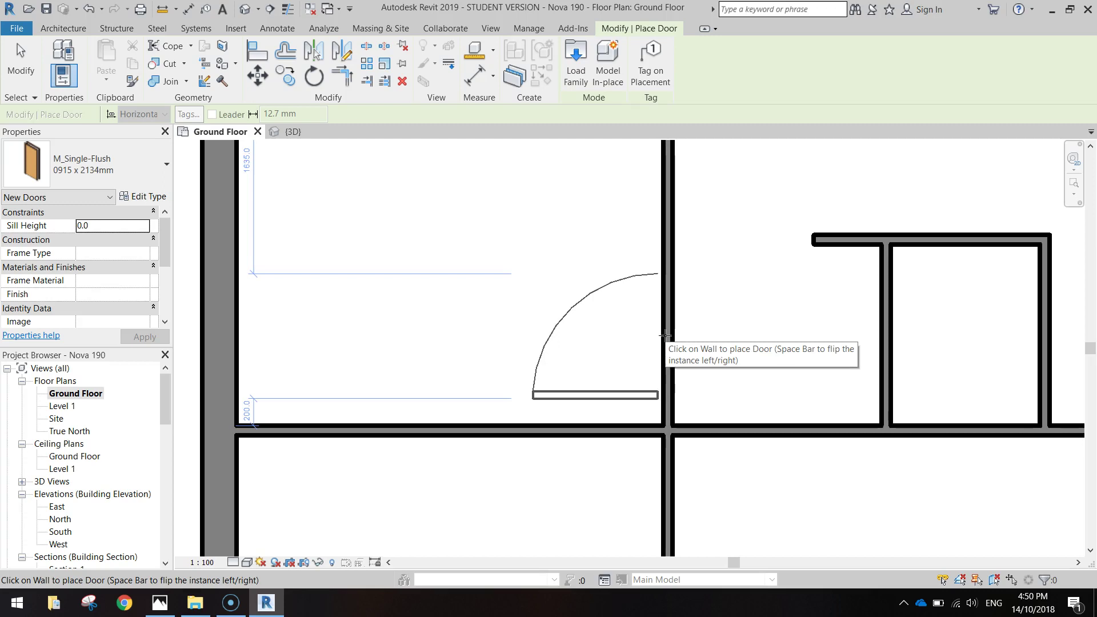
pyautogui.click(665, 336)
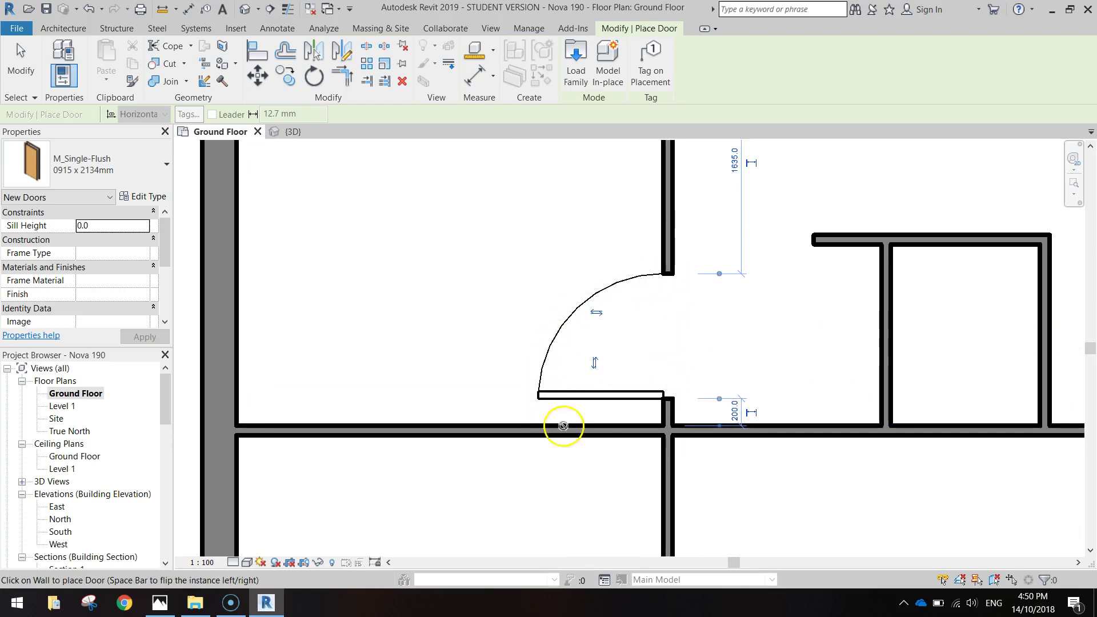
# Step: Place a second 0915 x 2134mm door into the lower-left room, about 192 mm below the dividing wall and hinged at its upper end
pyautogui.moveTo(580, 551); pyautogui.dragTo(579, 347, button='middle')
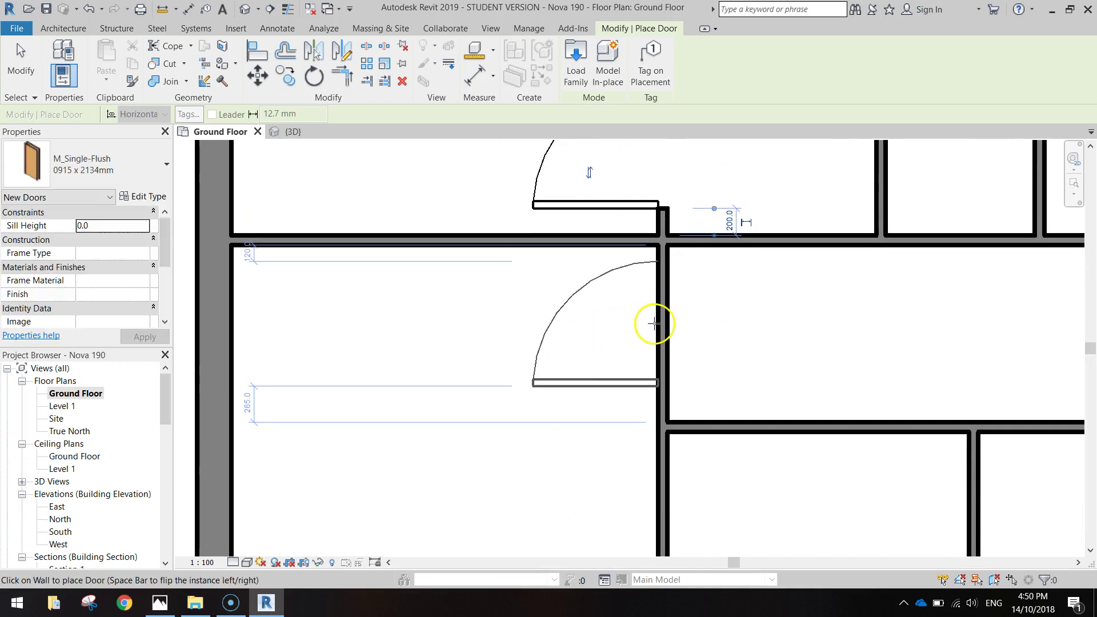
pyautogui.click(654, 329)
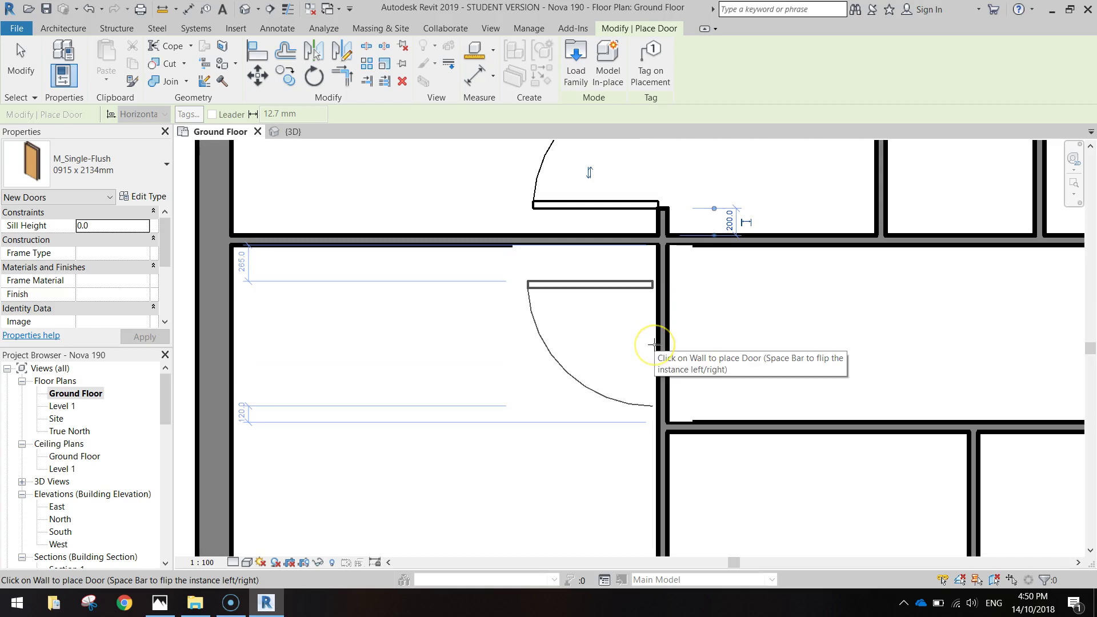
pyautogui.scroll(-3, 655, 343)
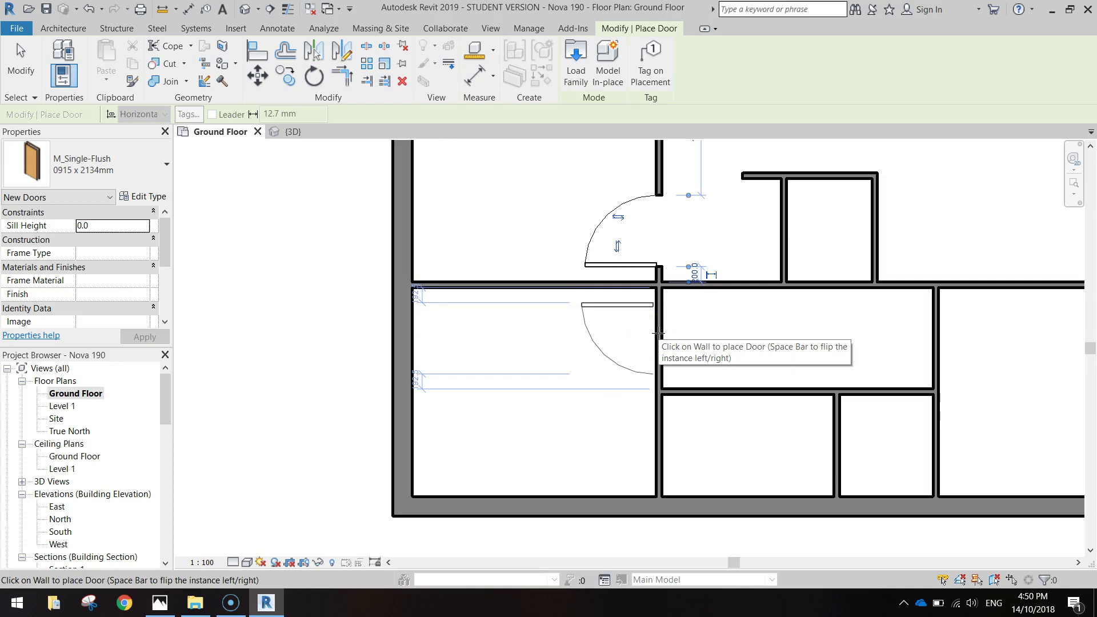
pyautogui.click(659, 334)
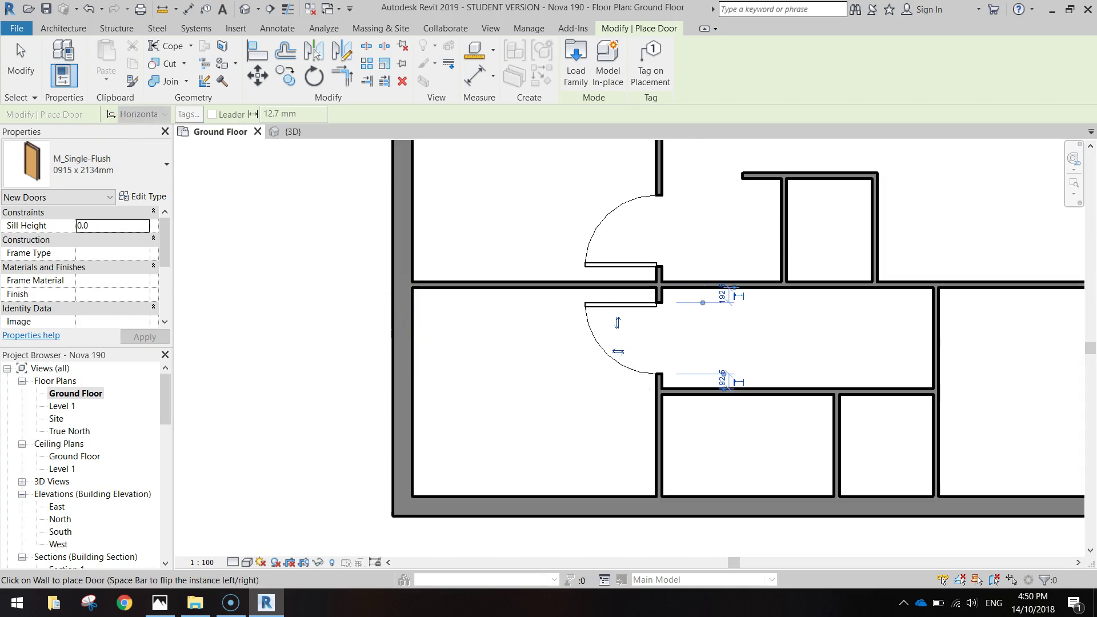
pyautogui.press('Escape')
pyautogui.press('Escape')
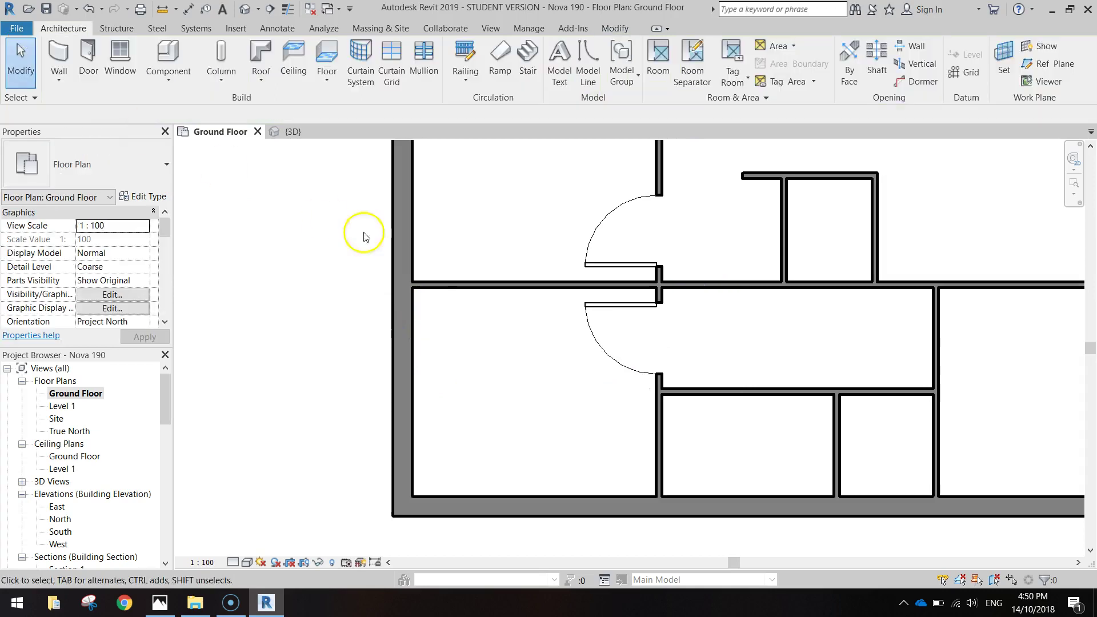
# Step: Set the lower-left room door's distance from the dividing wall above it to 200 mm
pyautogui.click(616, 306)
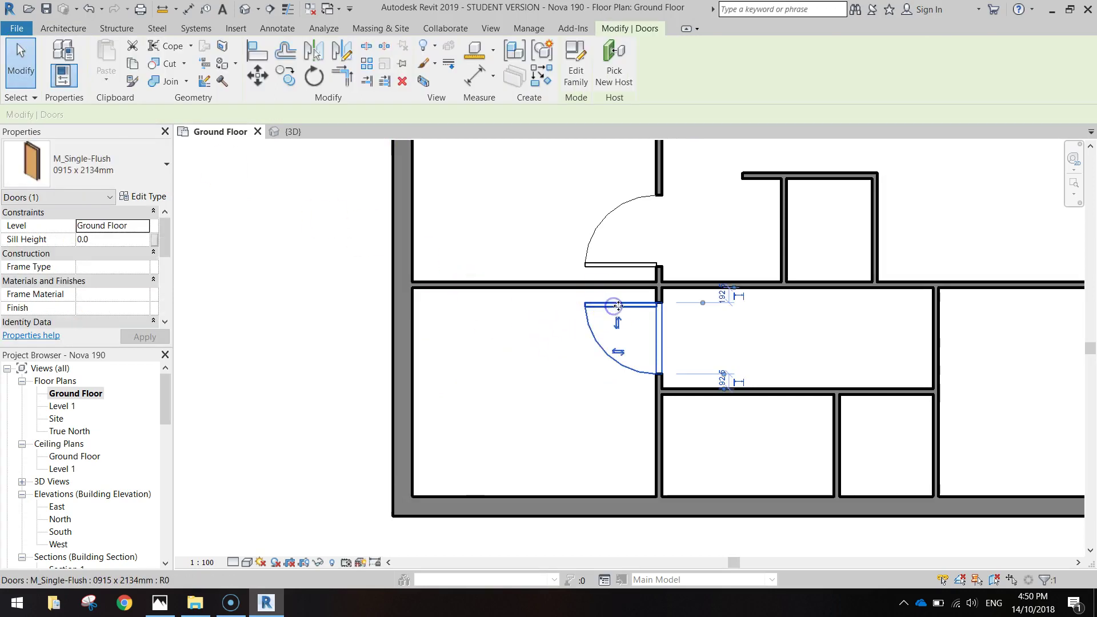
pyautogui.click(723, 296)
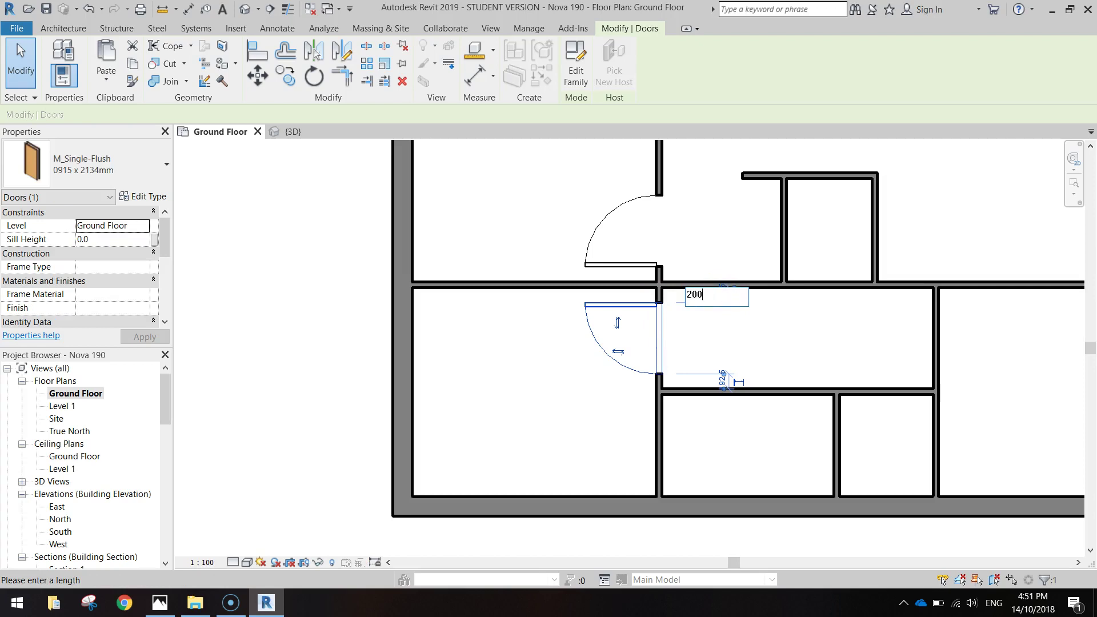
pyautogui.press('Return')
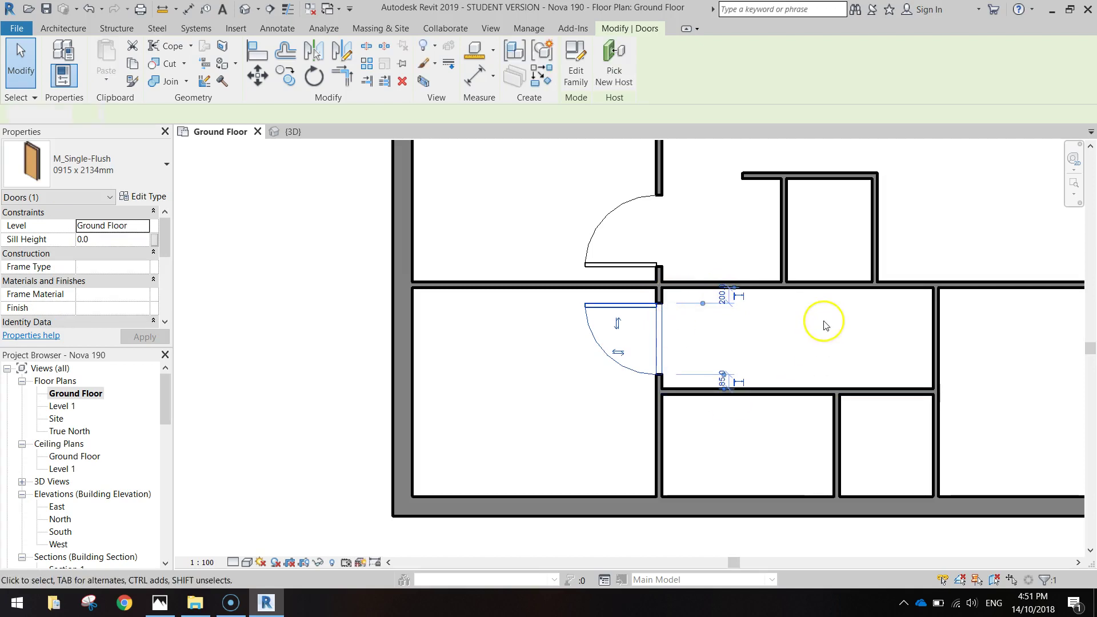
pyautogui.click(818, 320)
# Step: Place 0762 x 2032mm single-flush doors into the two small lower rooms, centred in the right room and about 200 mm from the partition in the left
pyautogui.scroll(-2, 809, 320)
pyautogui.moveTo(848, 300); pyautogui.dragTo(730, 320, button='middle')
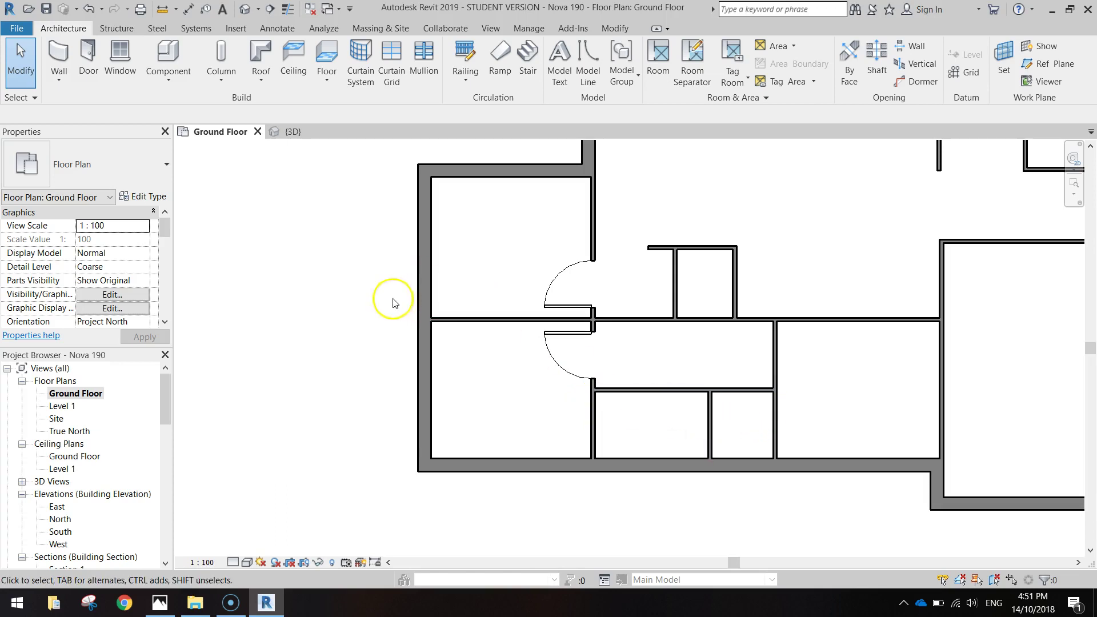
pyautogui.click(88, 57)
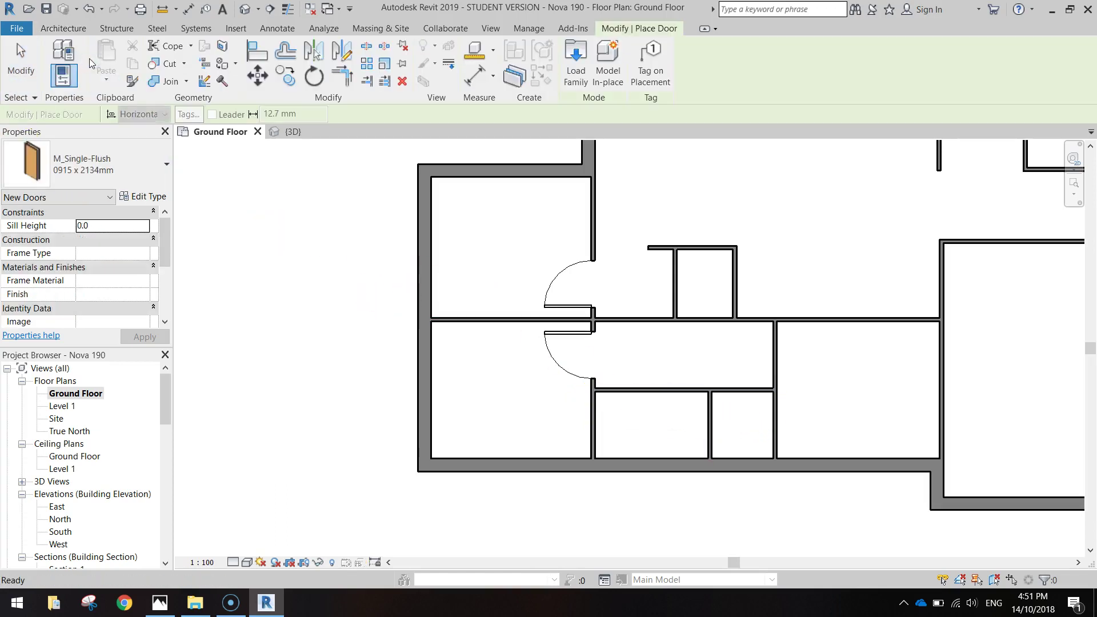
pyautogui.click(83, 166)
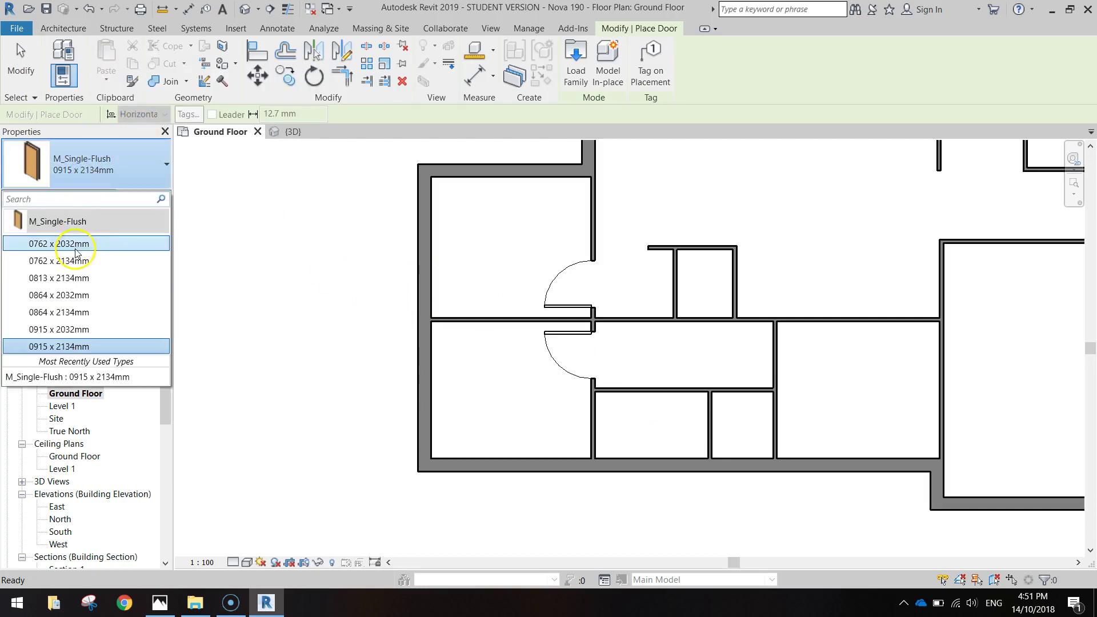
pyautogui.moveTo(73, 247)
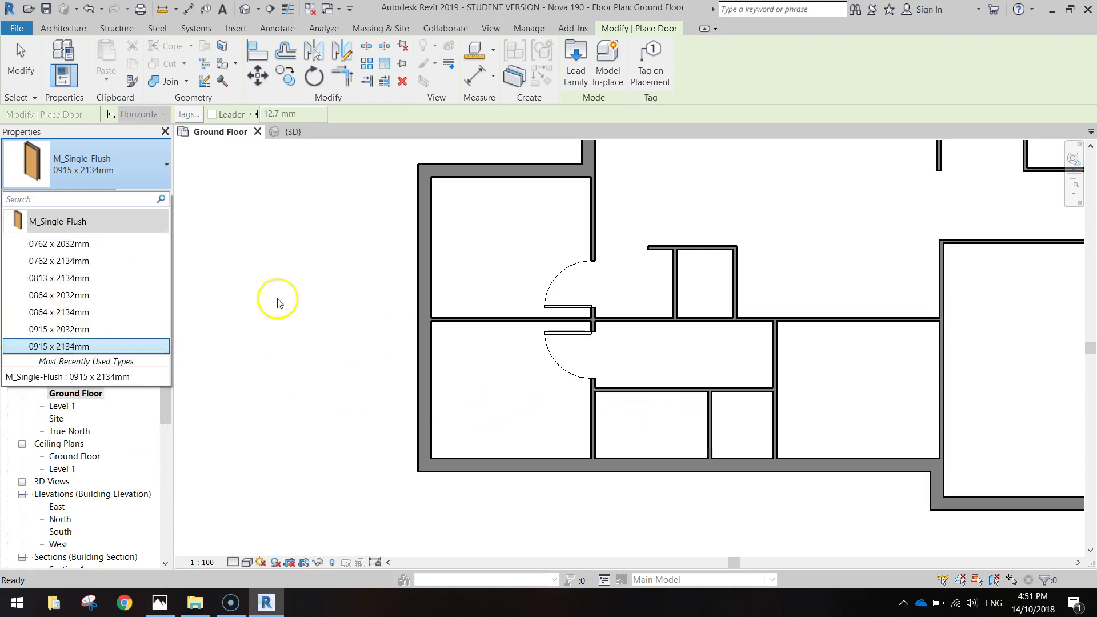
pyautogui.click(48, 347)
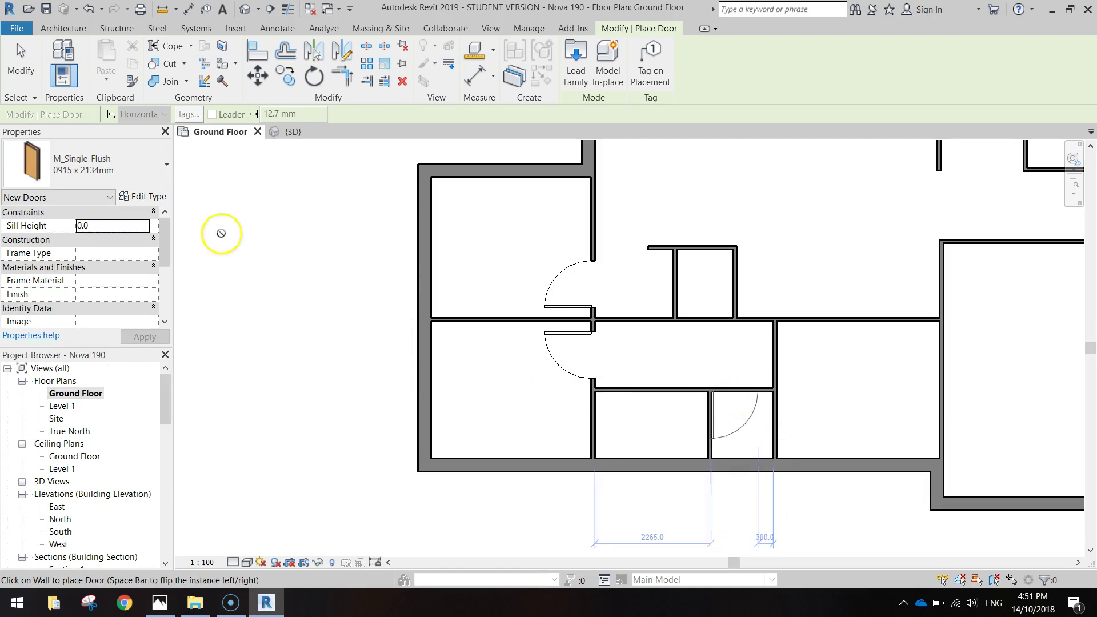
pyautogui.click(120, 175)
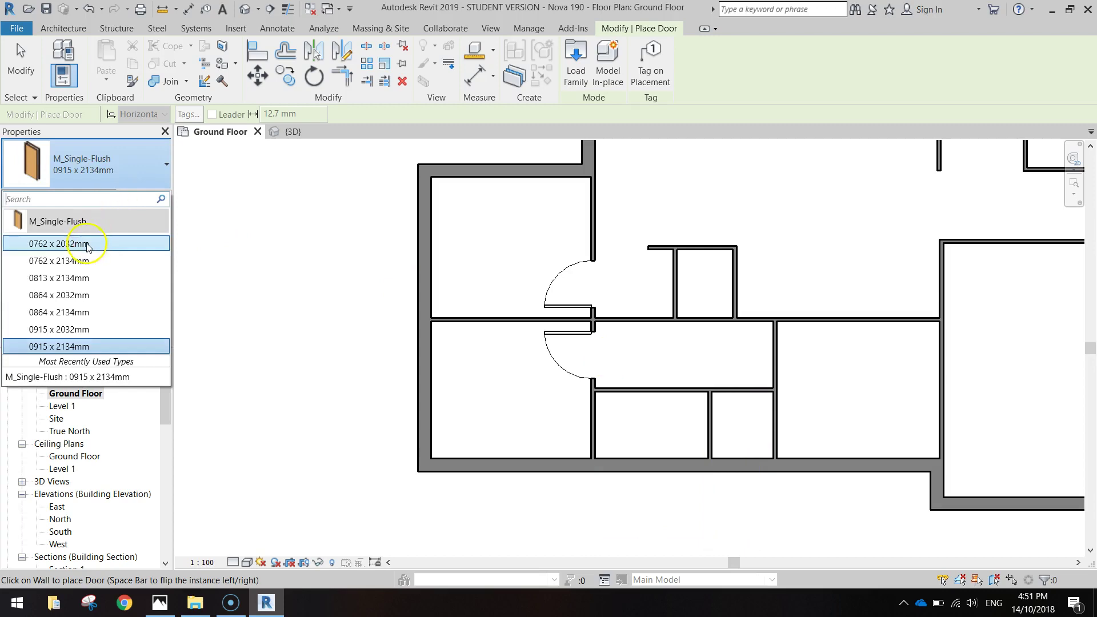
pyautogui.click(104, 244)
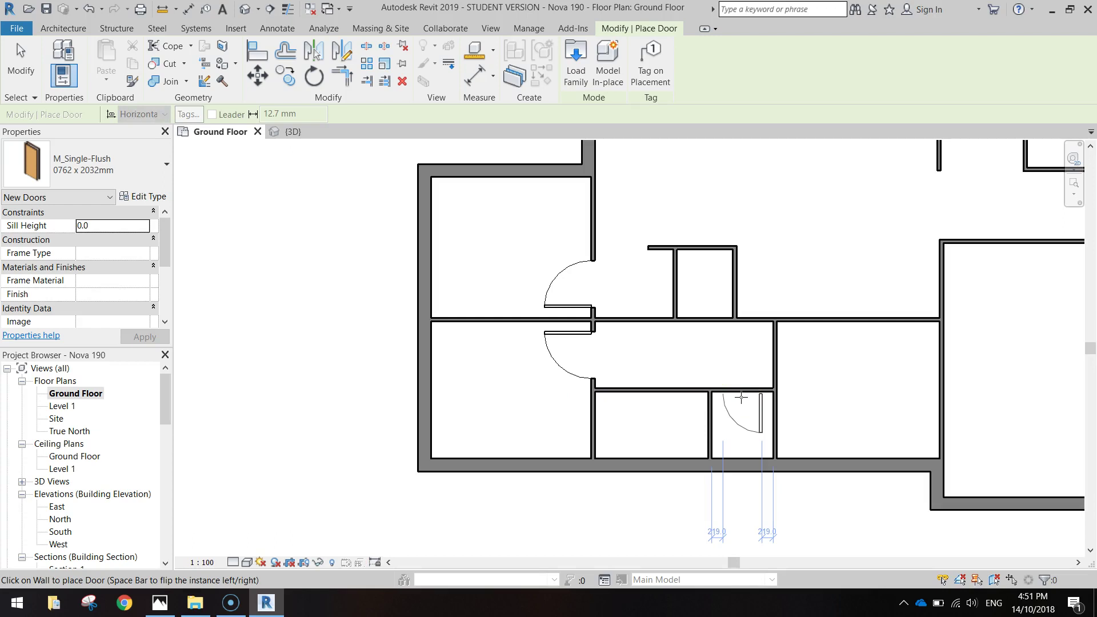
pyautogui.click(741, 396)
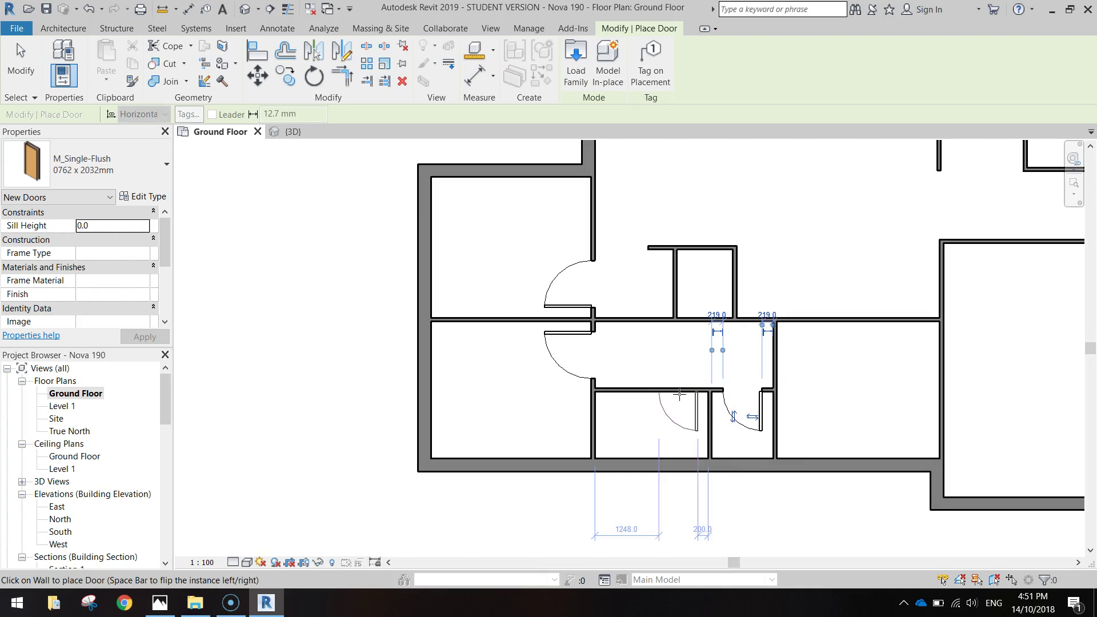
pyautogui.click(679, 394)
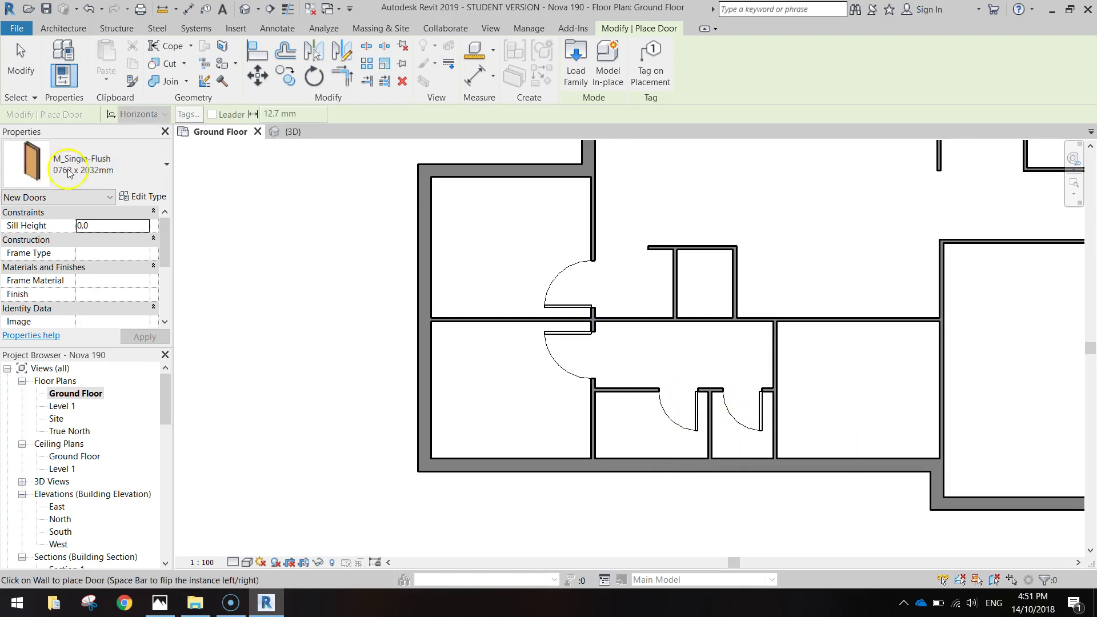
pyautogui.press('Escape')
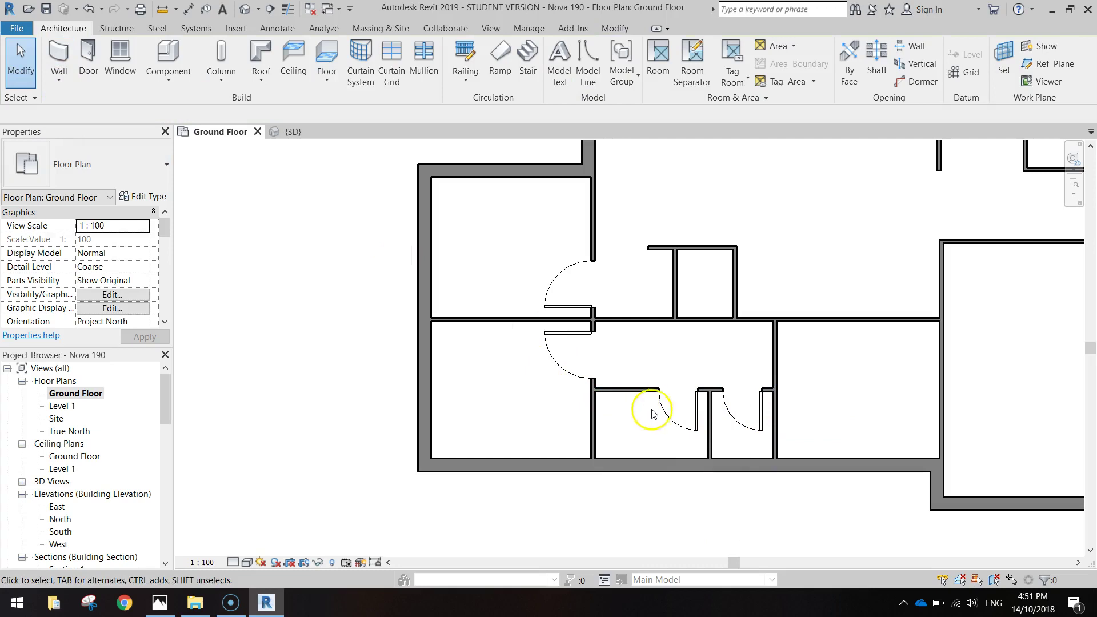
# Step: Set the smaller lower room door's distance from the wall on its right to 200 mm
pyautogui.click(735, 418)
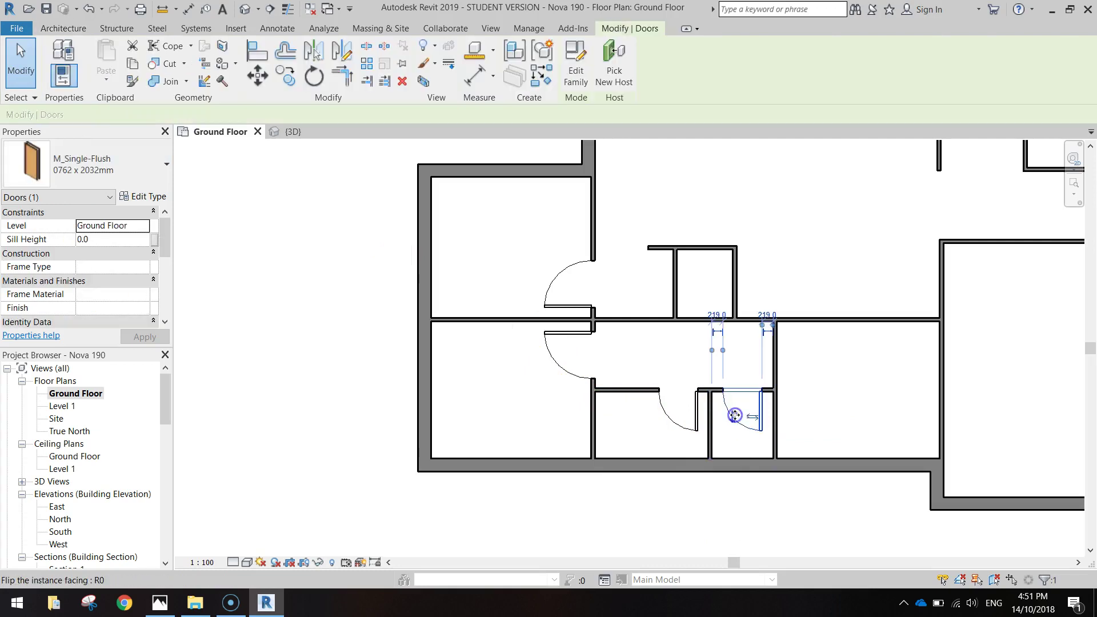
pyautogui.click(767, 316)
pyautogui.write('2')
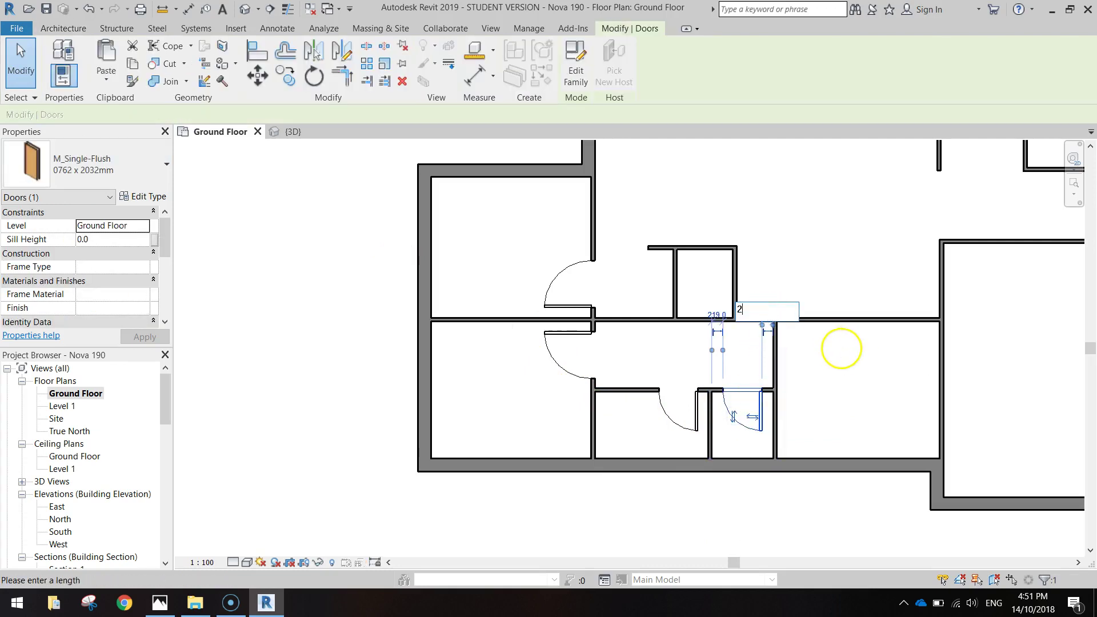
pyautogui.write('00')
pyautogui.press('Return')
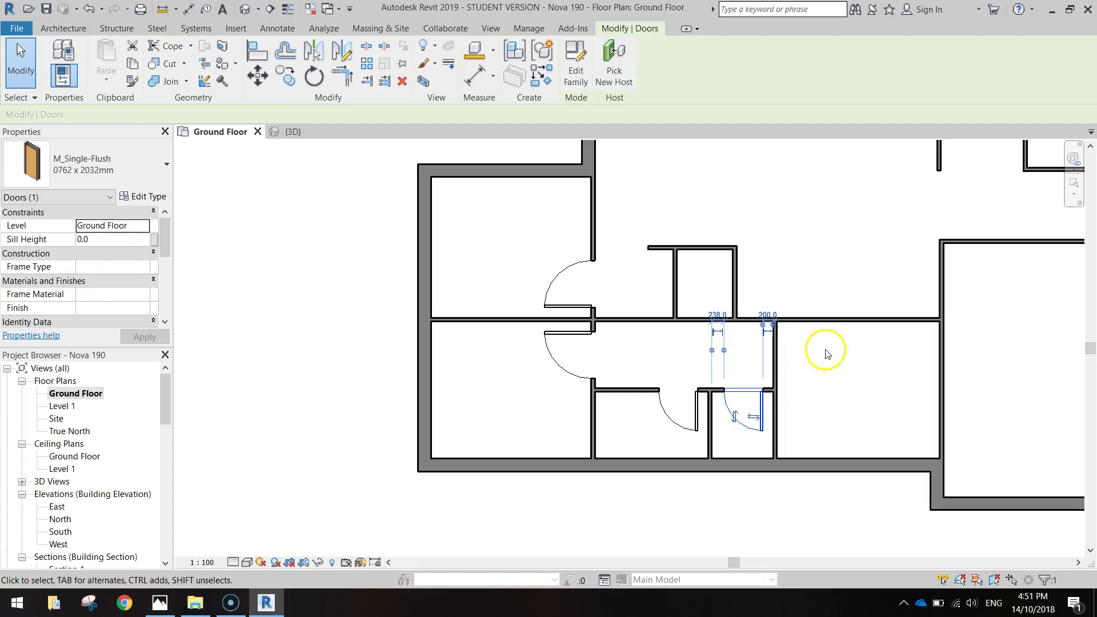
pyautogui.click(832, 359)
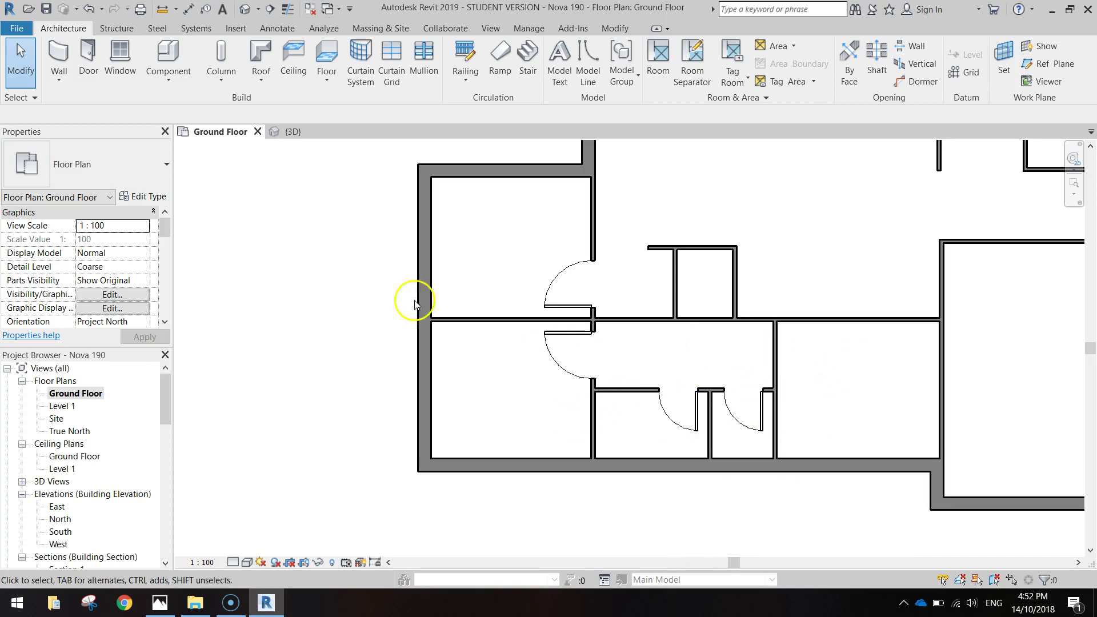
# Step: Place a 0915 x 2134mm single-flush door into the room at the corridor's right end, about 192 mm below the upper wall and hinged at its upper end
pyautogui.click(89, 53)
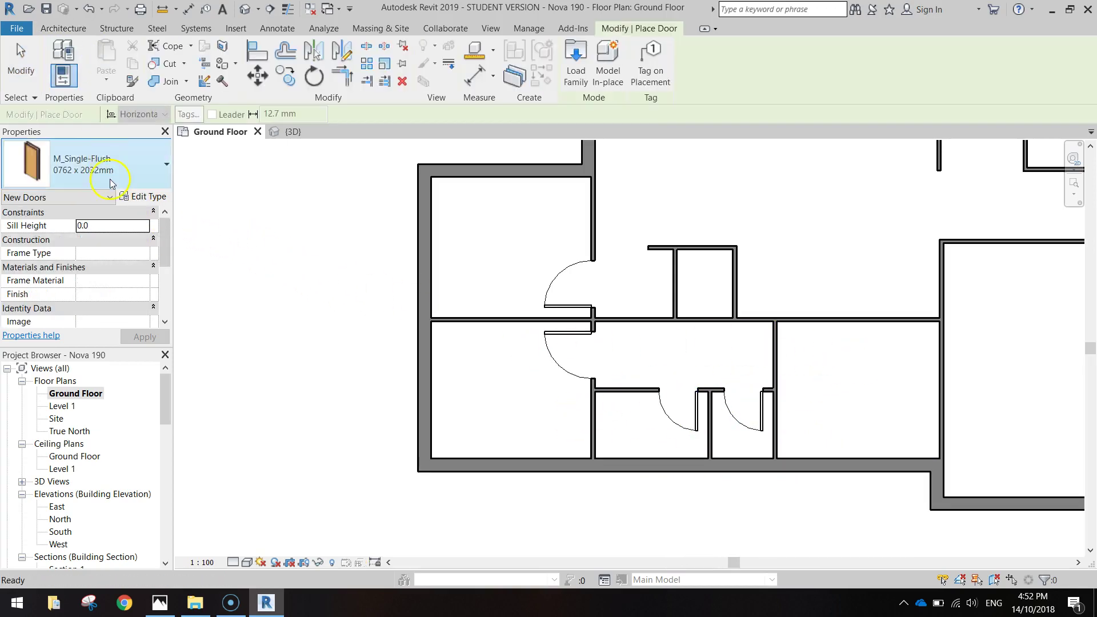
pyautogui.click(108, 178)
pyautogui.click(65, 347)
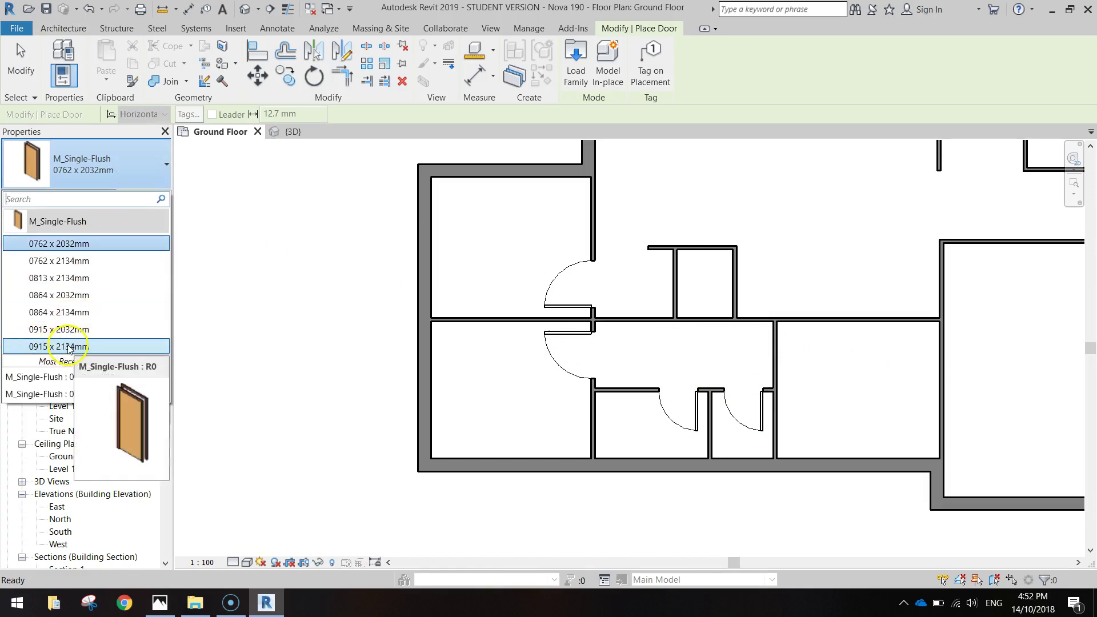
pyautogui.click(67, 347)
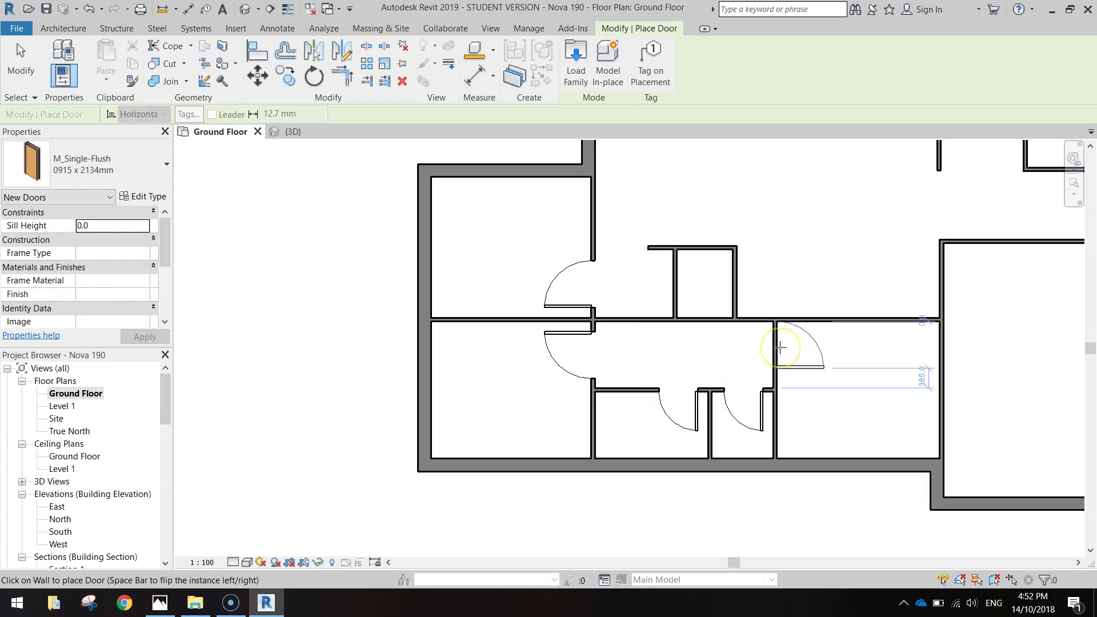
pyautogui.press('space')
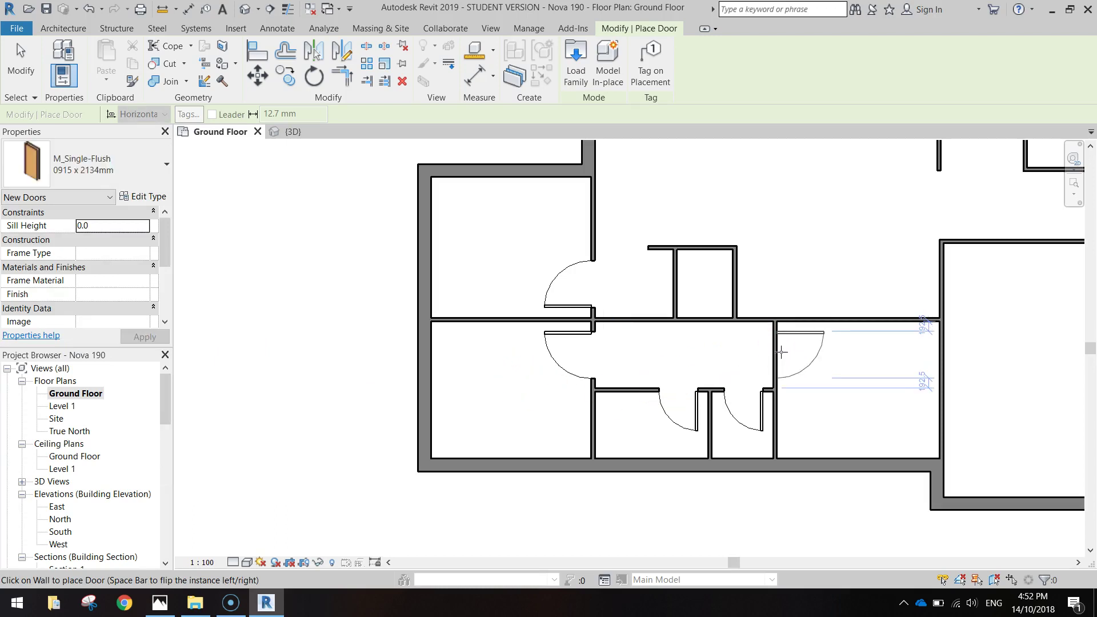
pyautogui.click(781, 352)
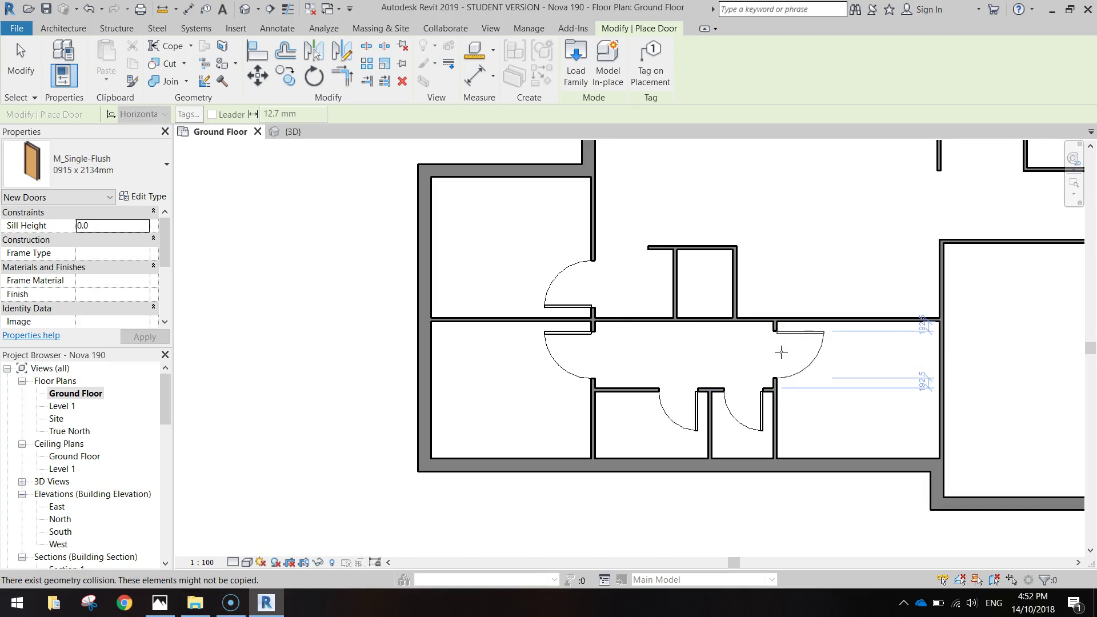
pyautogui.press('Escape')
pyautogui.press('Escape')
# Step: Set the corridor-end door's distance from the wall above it to 200 mm
pyautogui.click(838, 382)
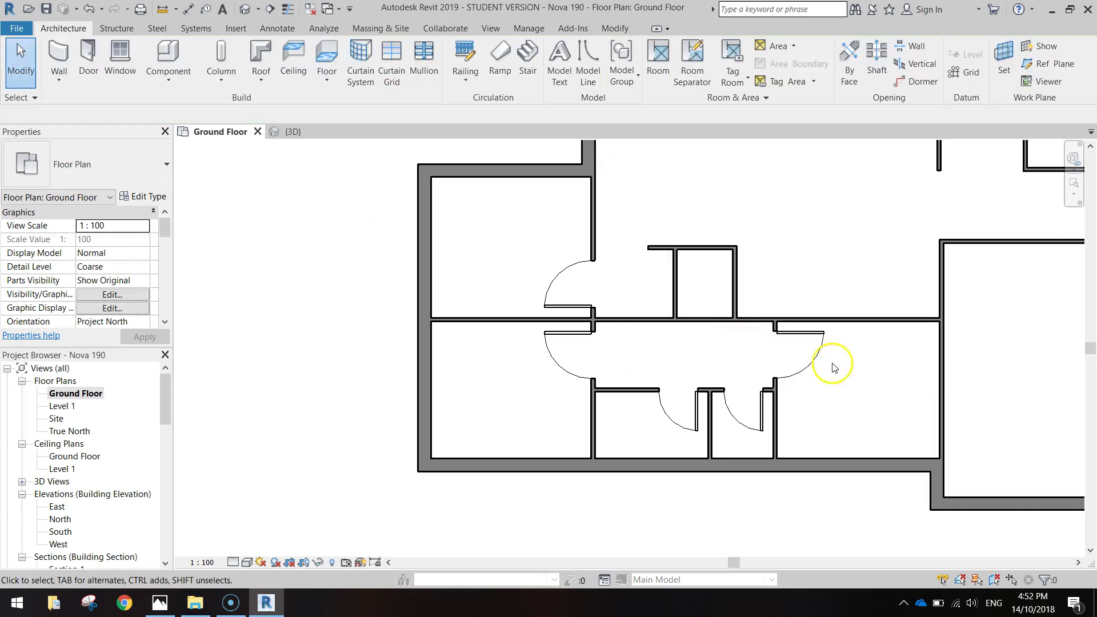
pyautogui.click(779, 343)
pyautogui.moveTo(760, 331); pyautogui.dragTo(702, 327)
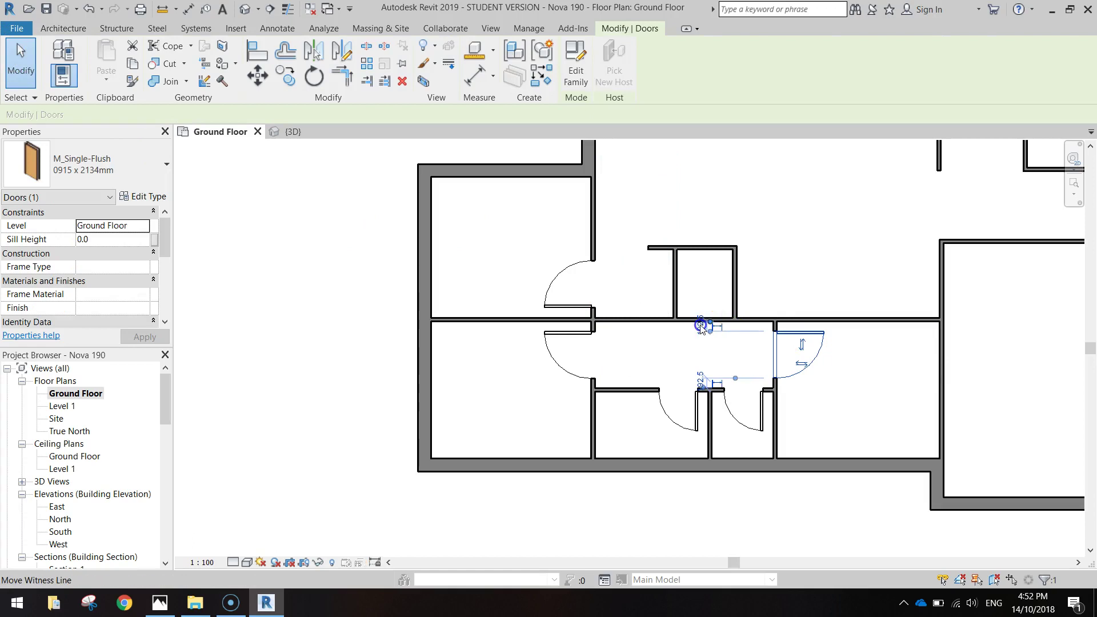
pyautogui.click(700, 325)
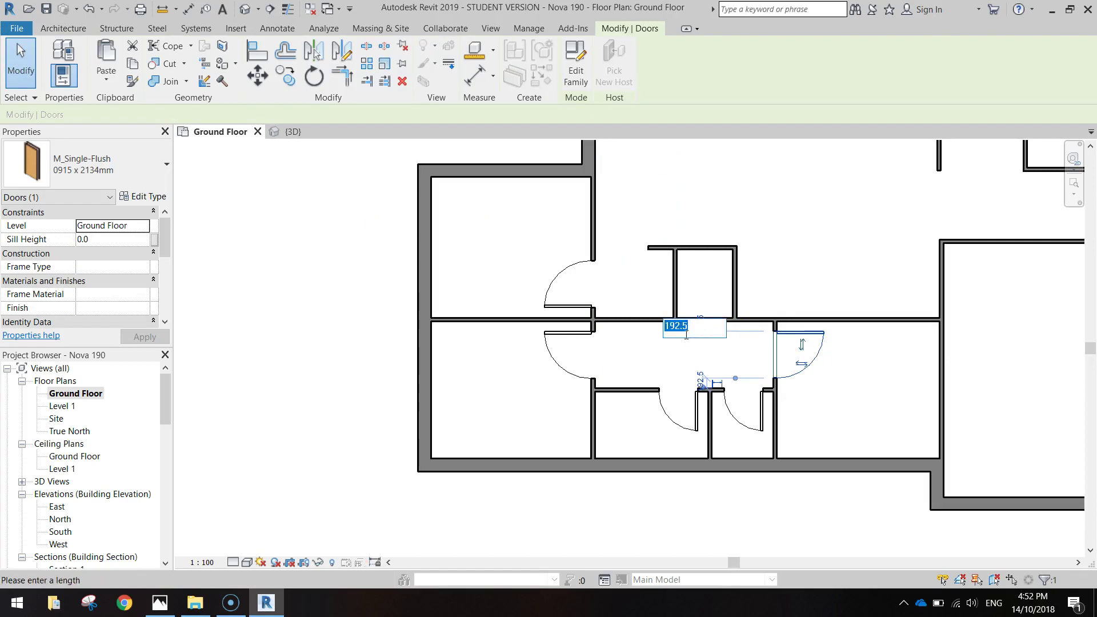
pyautogui.press('Return')
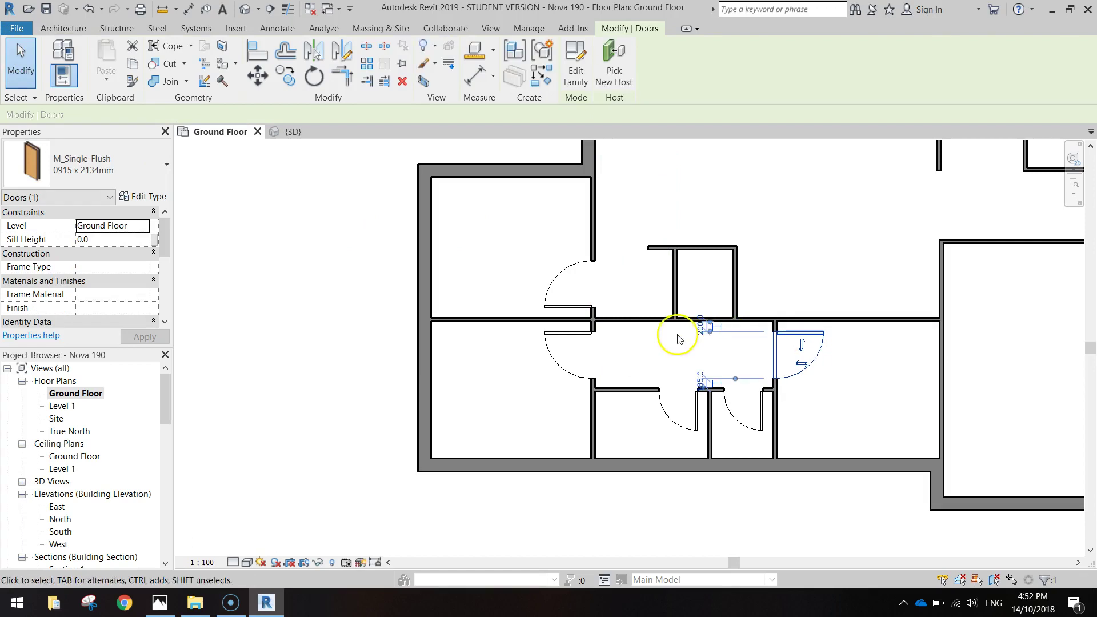
pyautogui.click(979, 453)
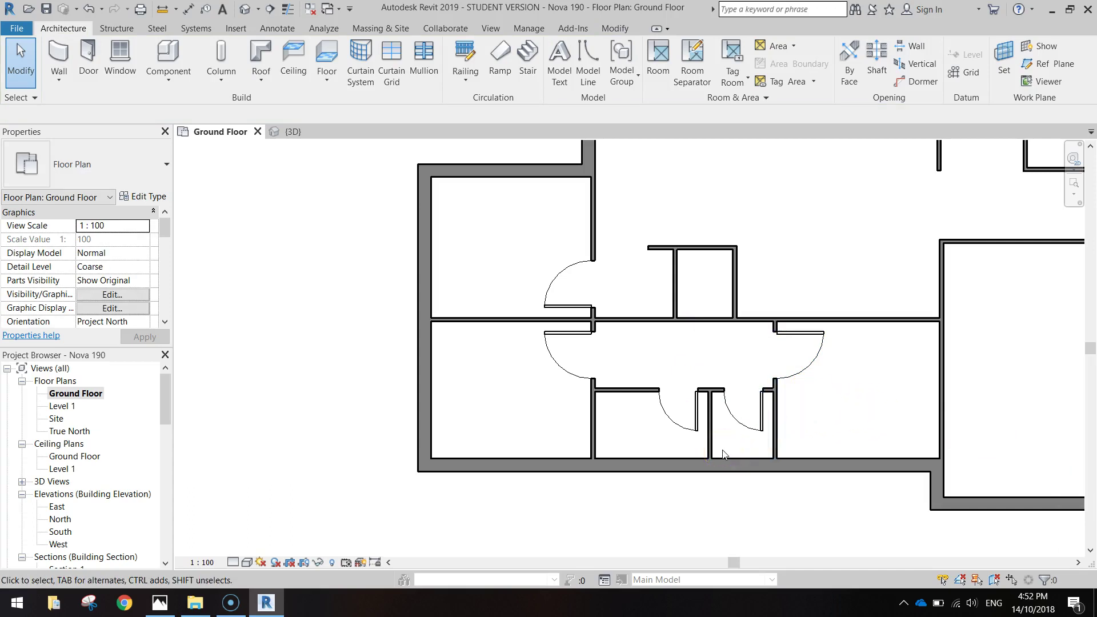
# Step: Place 0915 x 2134mm doors into the large lower-right room and the upper-right room, each hinged about 200 mm from the room's left wall
pyautogui.moveTo(1007, 255); pyautogui.dragTo(621, 422, button='middle')
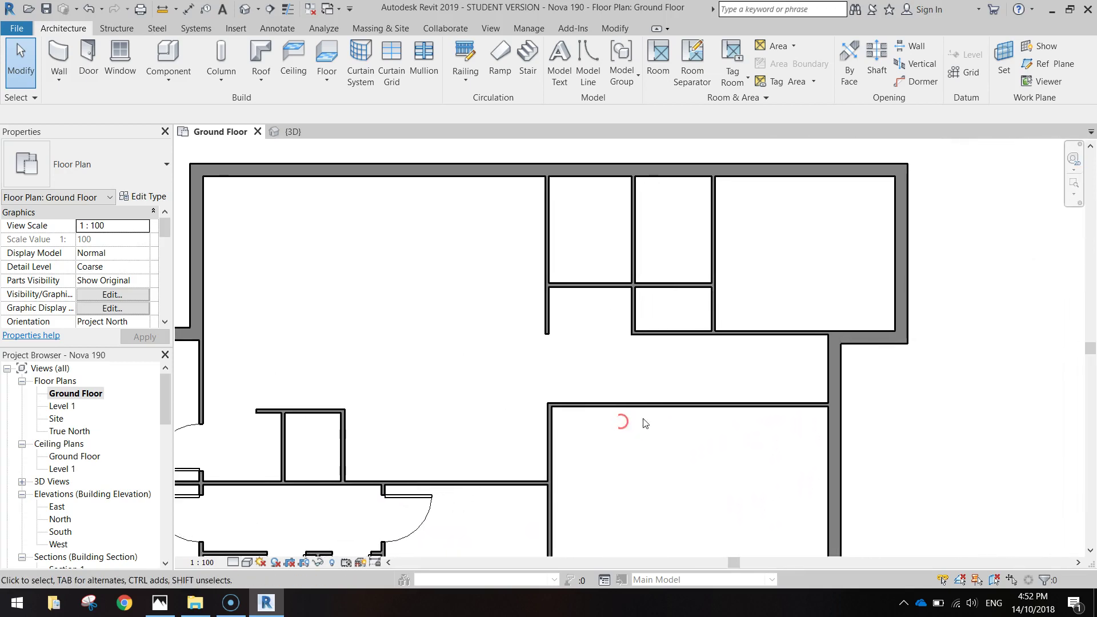
pyautogui.click(86, 57)
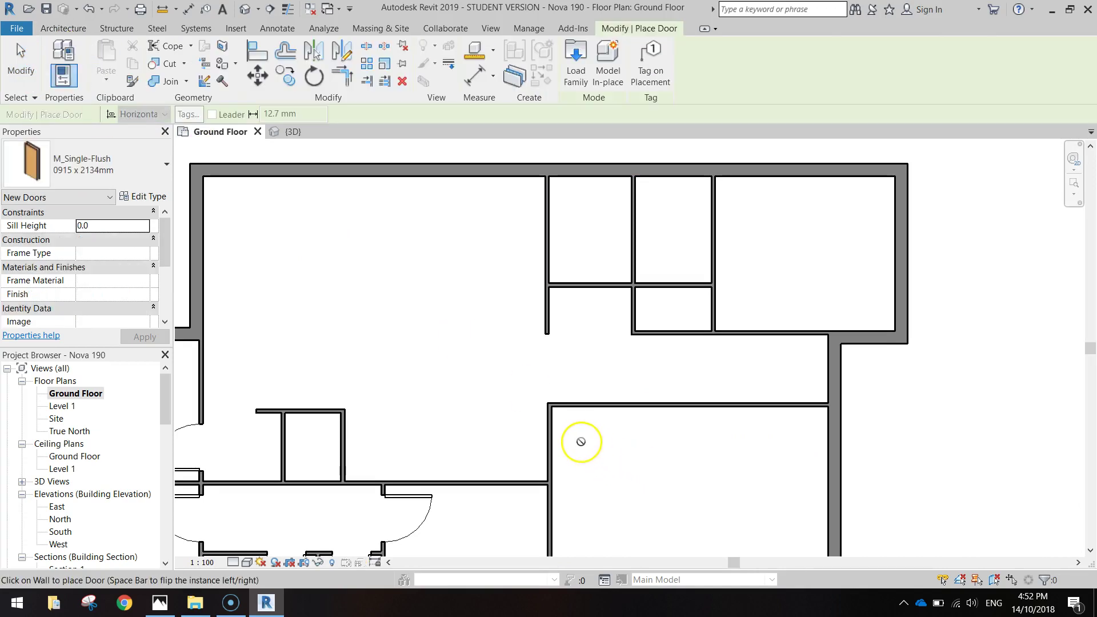
pyautogui.moveTo(580, 407); pyautogui.dragTo(597, 333, button='middle')
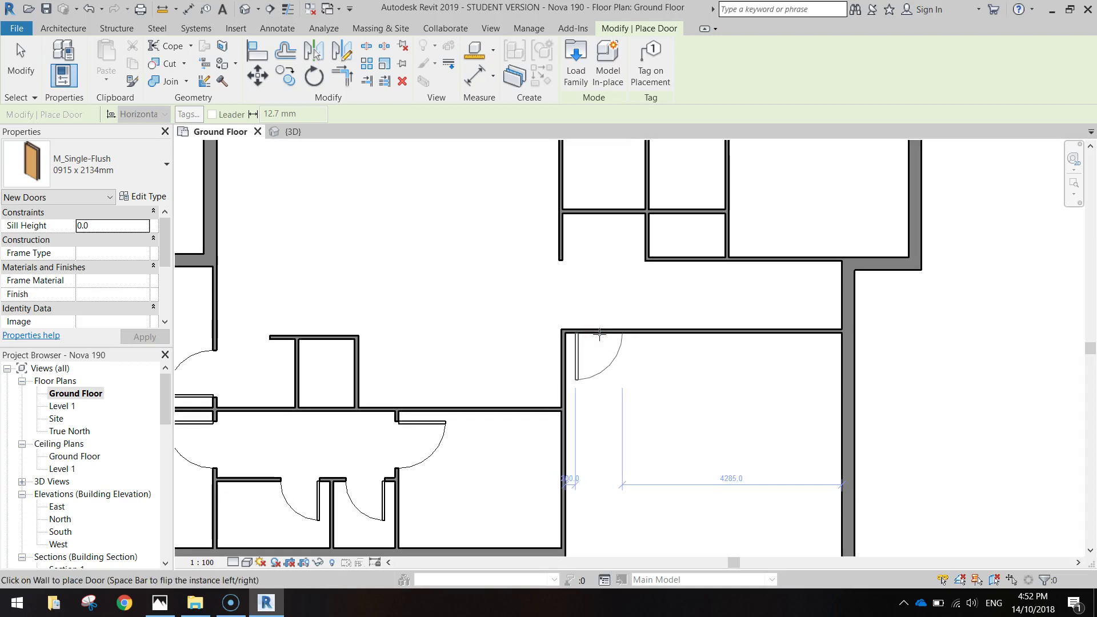
pyautogui.click(600, 332)
pyautogui.moveTo(749, 280); pyautogui.dragTo(661, 322, button='middle')
pyautogui.scroll(-1, 702, 330)
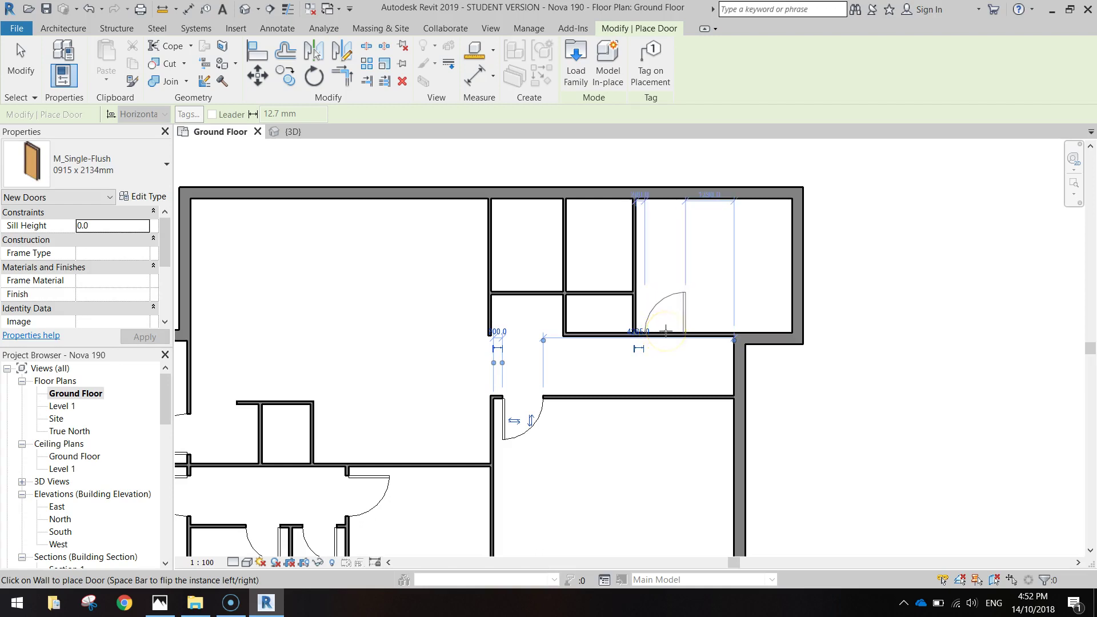
pyautogui.click(666, 332)
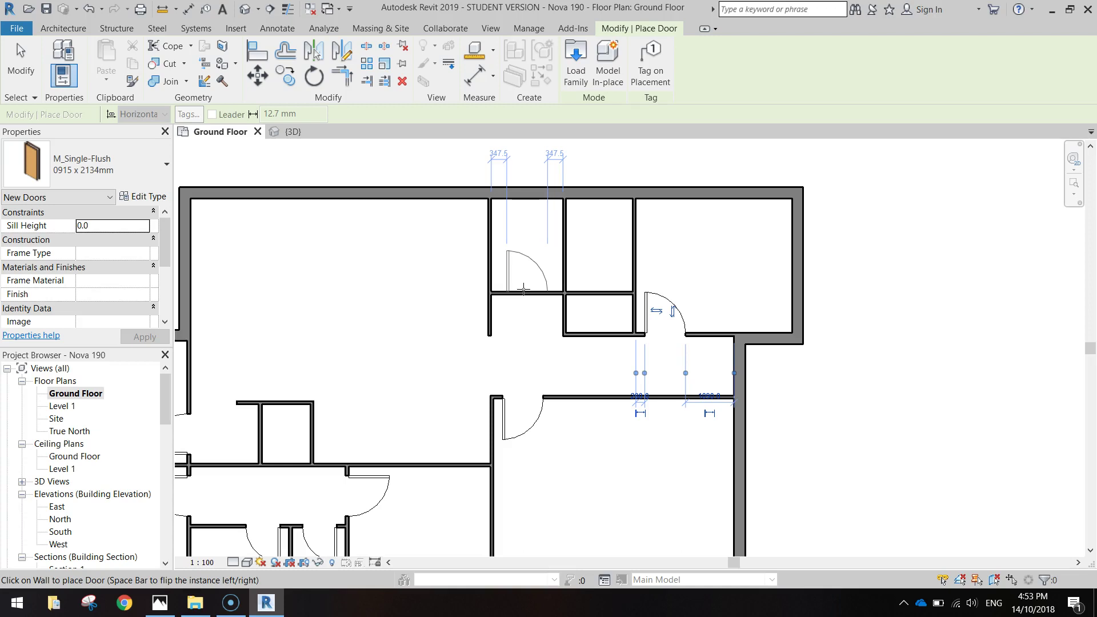
# Step: Place a 0762 x 2032mm door in the lower wall of the upper narrow room beside the main living area, about 200 mm from its left wall
pyautogui.click(86, 166)
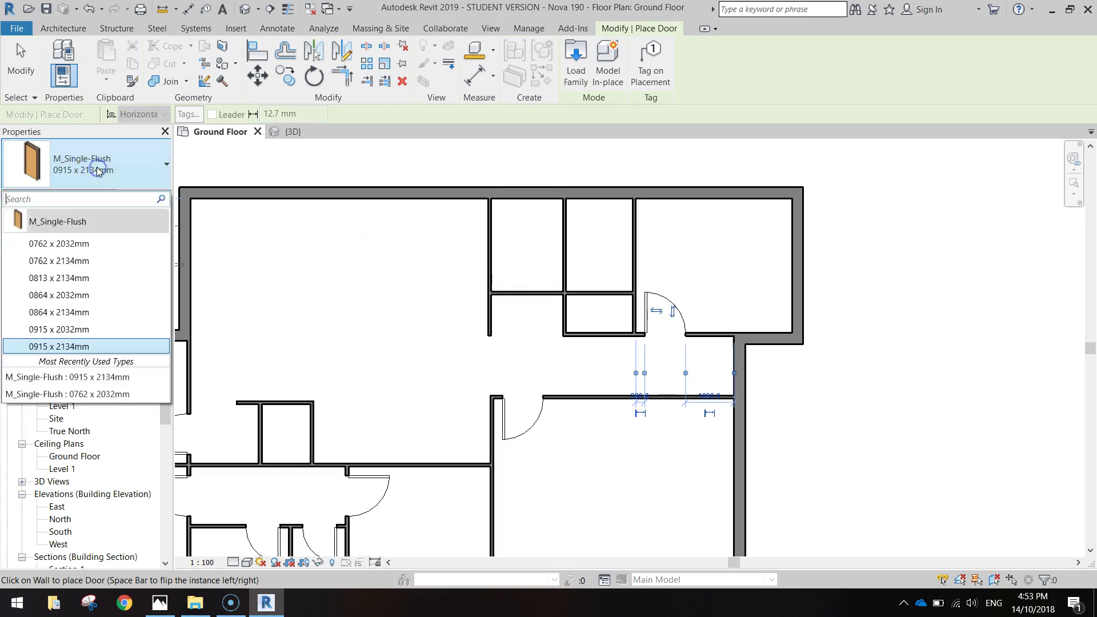
pyautogui.click(66, 244)
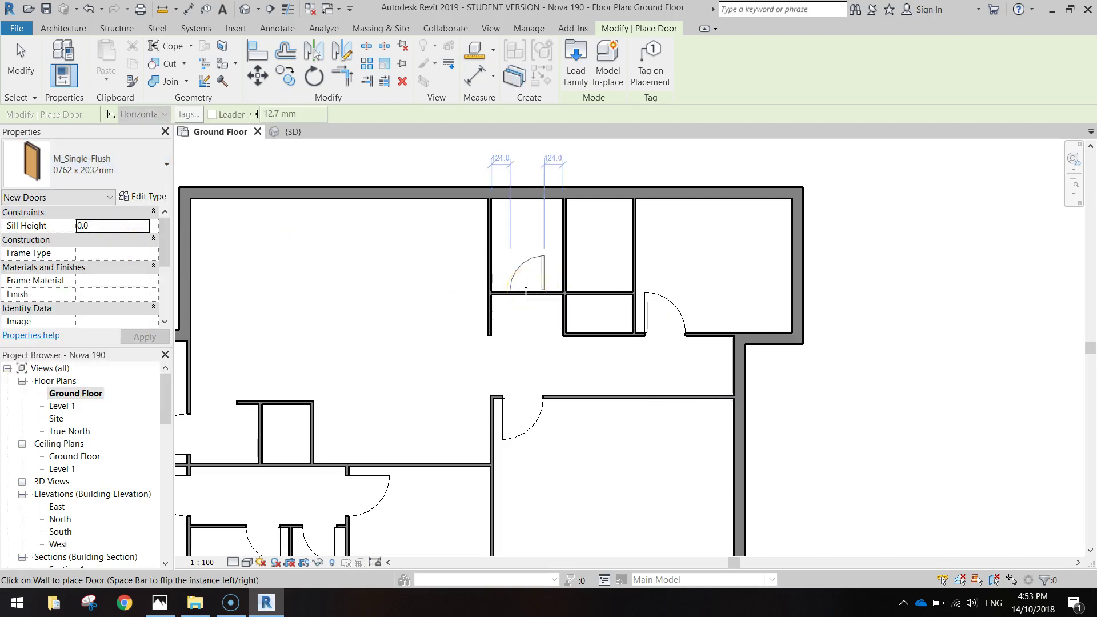
pyautogui.click(512, 286)
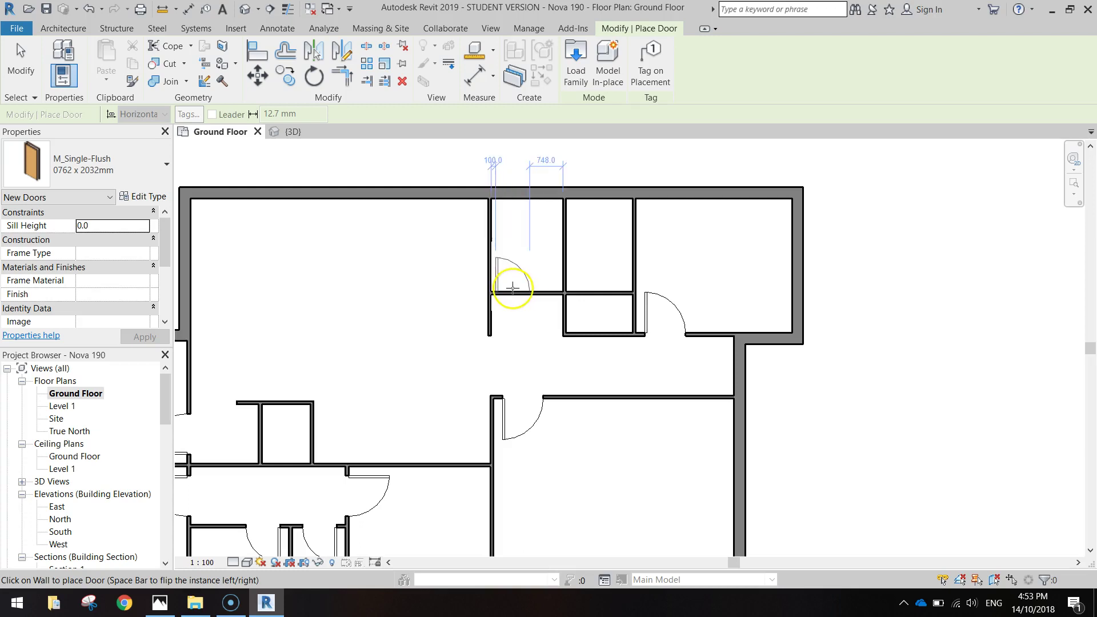
pyautogui.click(517, 287)
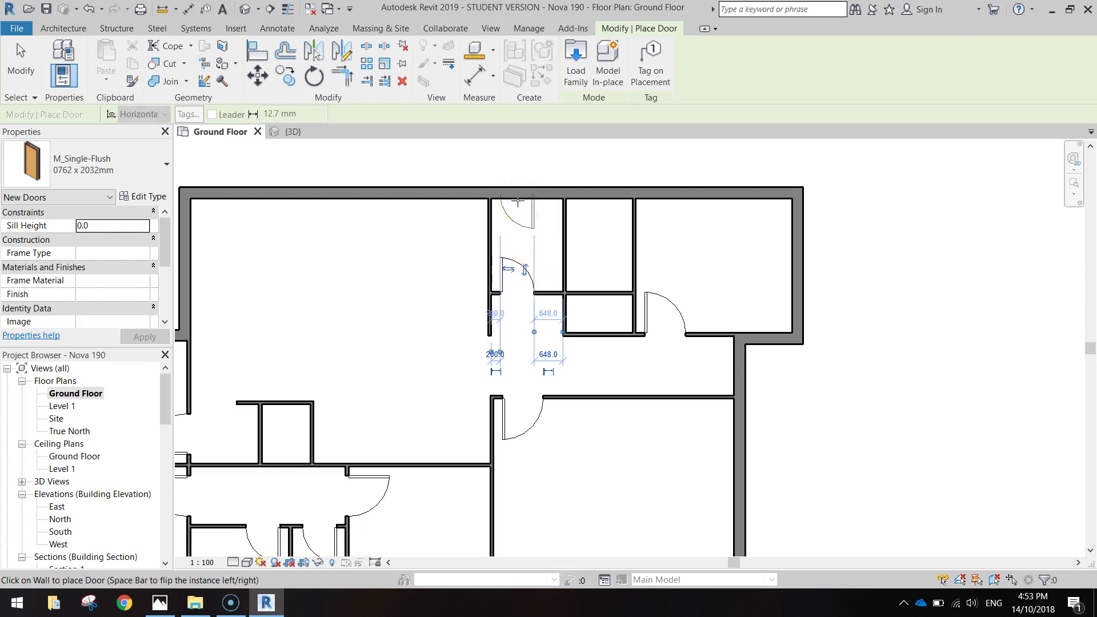
# Step: Place 0762 x 2032mm doors in the exterior wall aligned above that door, hinged left, and into the adjoining small room about 200 mm from its right wall
pyautogui.click(518, 200)
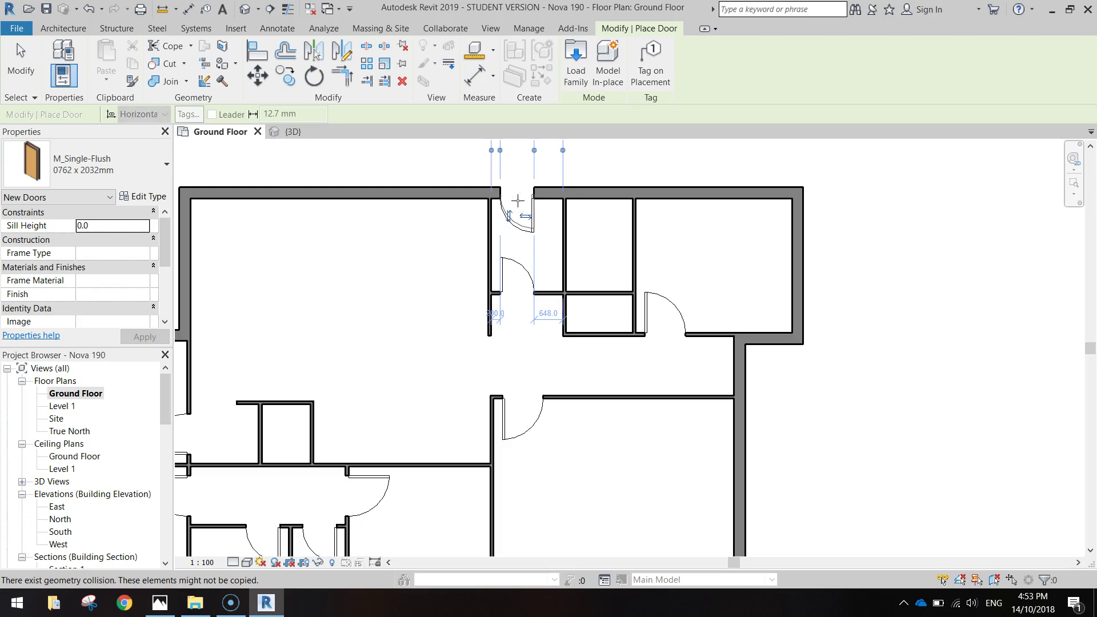
pyautogui.hotkey('ctrl', 'z')
pyautogui.press('space')
pyautogui.click(518, 200)
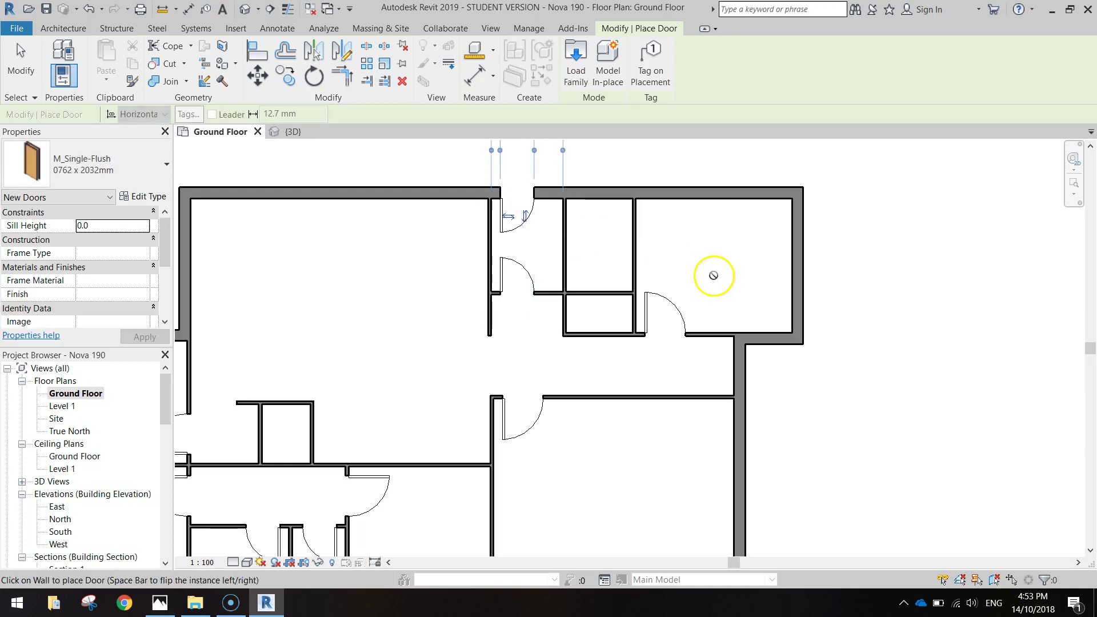
pyautogui.click(519, 203)
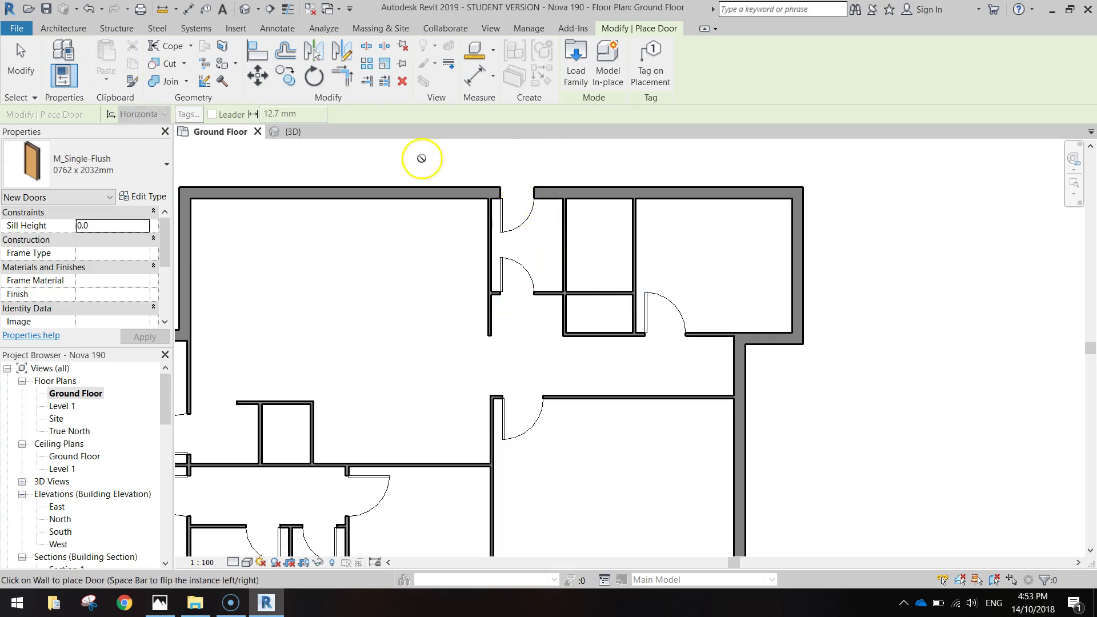
pyautogui.click(538, 215)
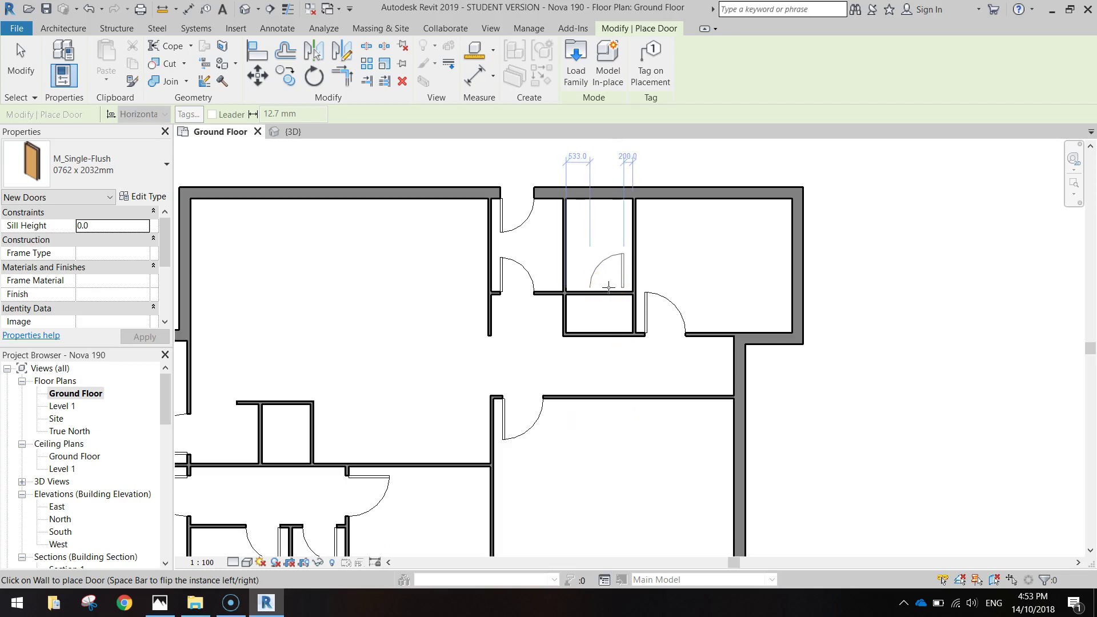
pyautogui.click(609, 287)
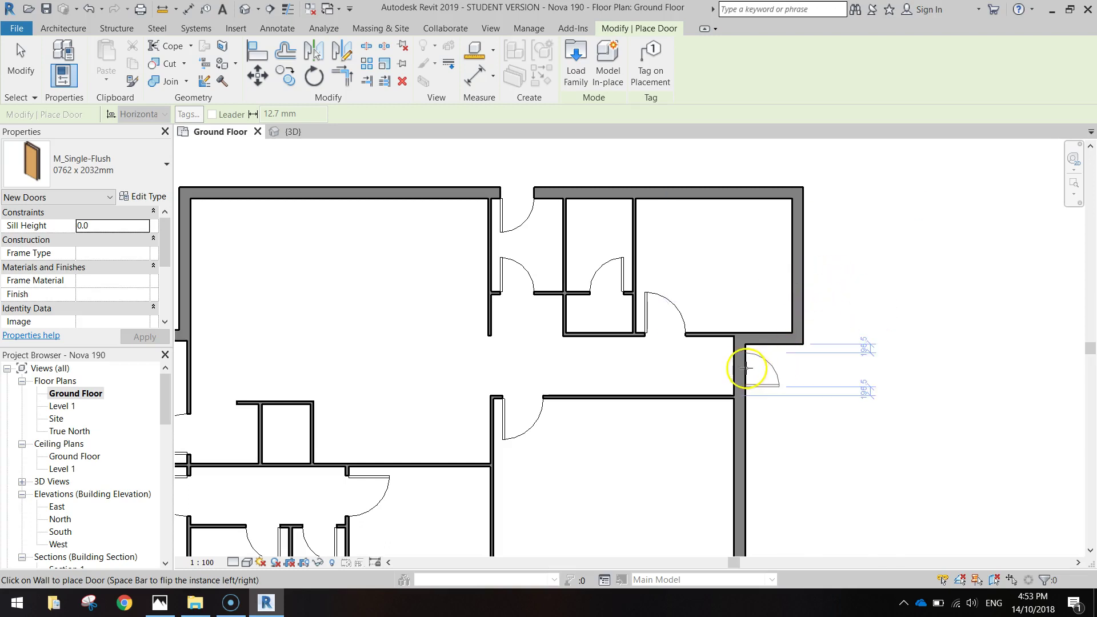
pyautogui.press('Escape')
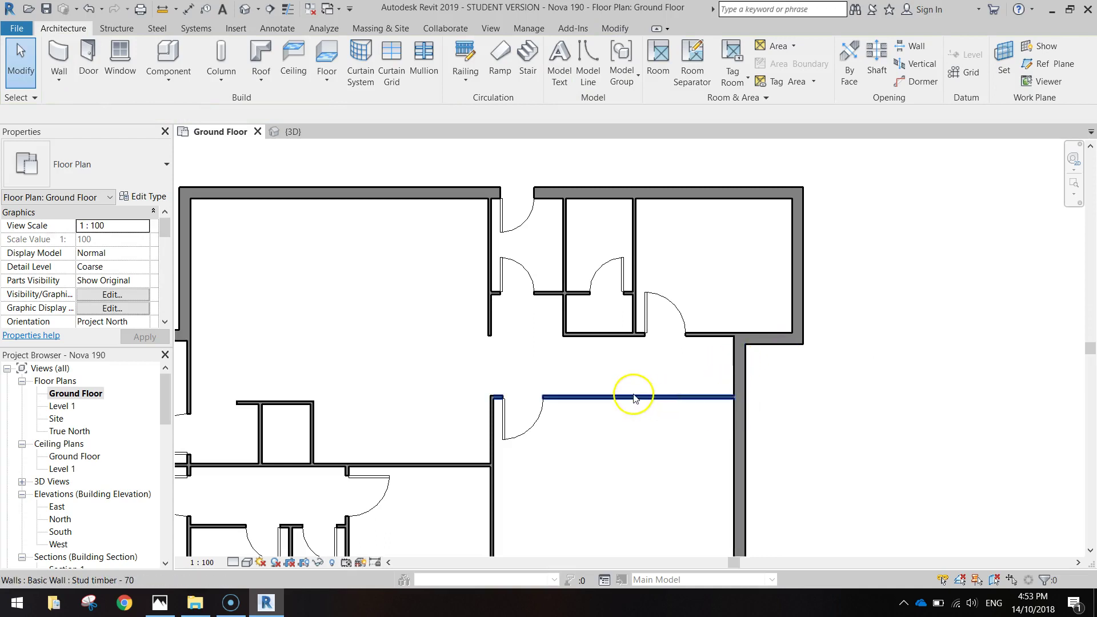
# Step: Load the Single-Decorative 1 door family from the Doors folder of the Australia library
pyautogui.click(235, 28)
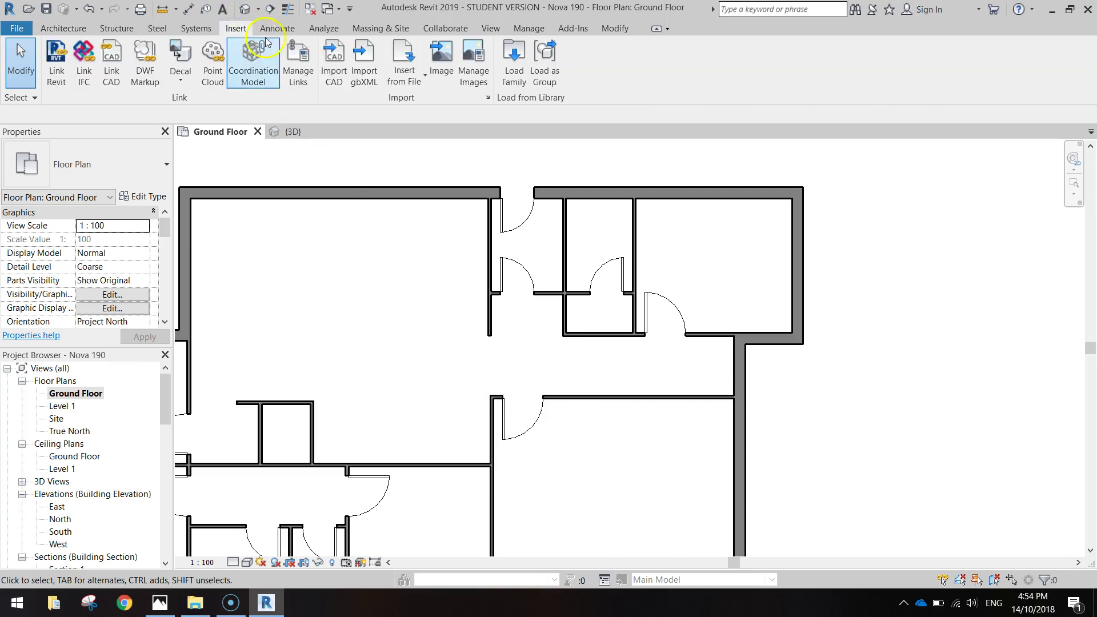
pyautogui.click(512, 55)
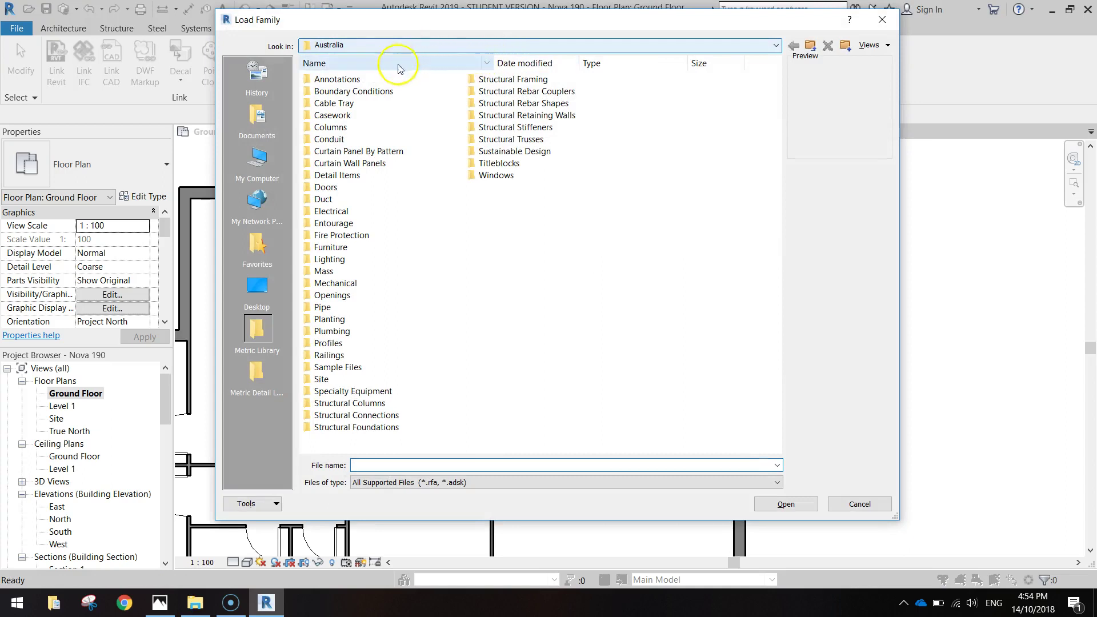
pyautogui.click(326, 190)
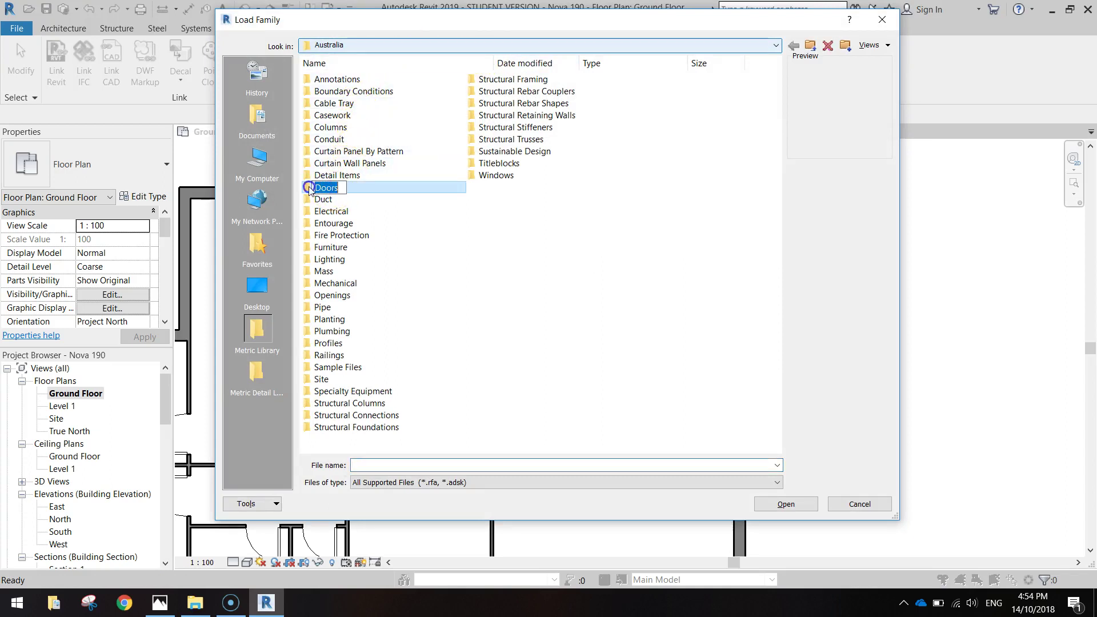
pyautogui.doubleClick(382, 185)
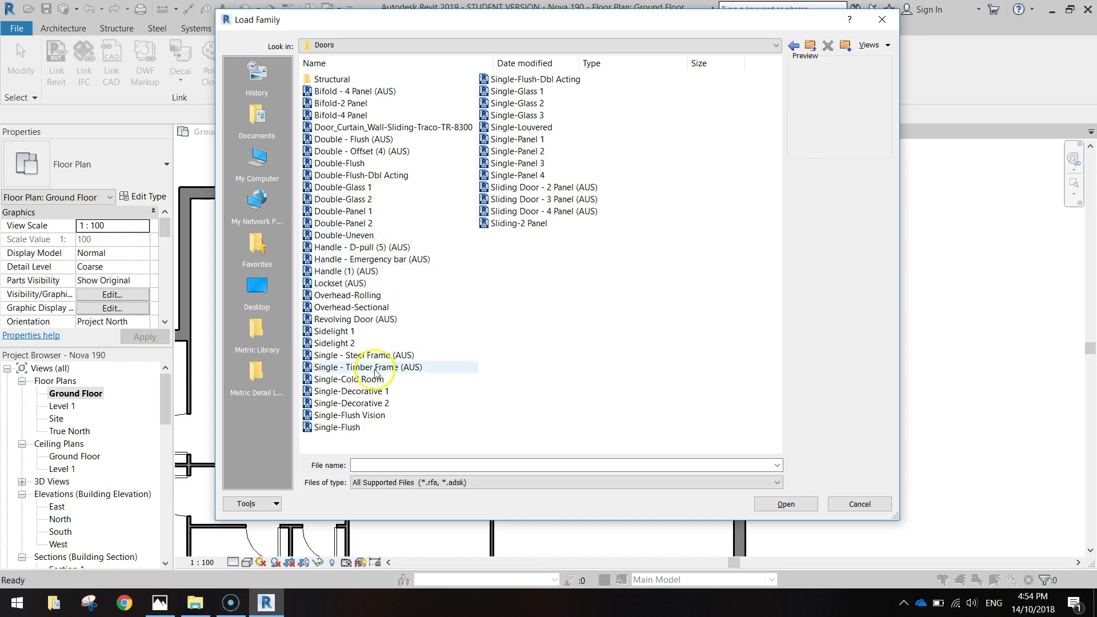
pyautogui.click(372, 392)
pyautogui.click(370, 404)
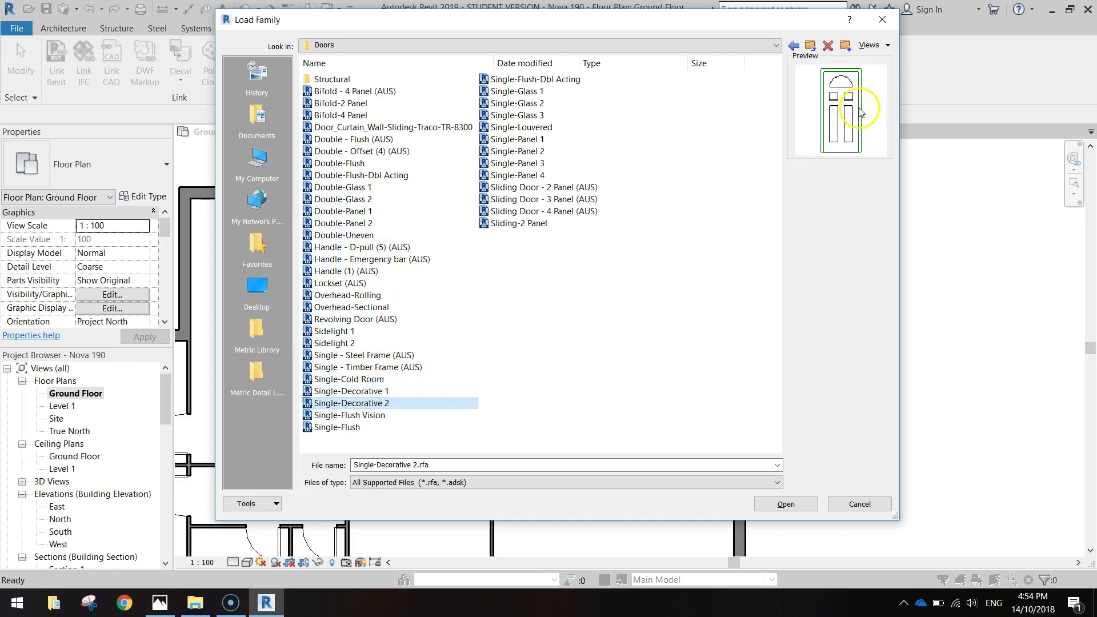
pyautogui.click(390, 392)
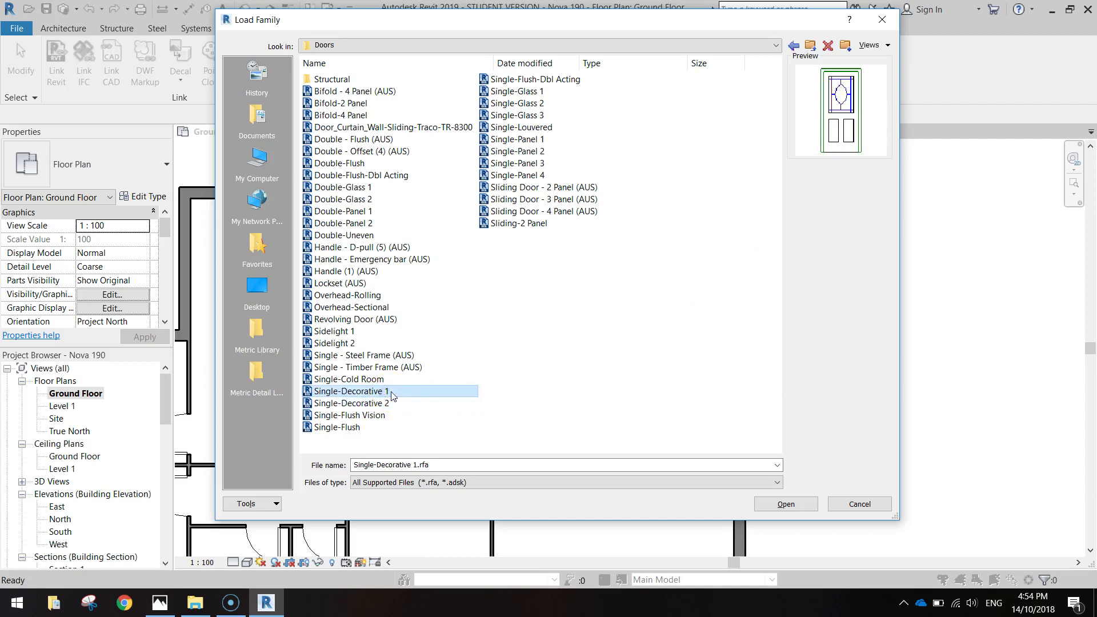
pyautogui.click(364, 393)
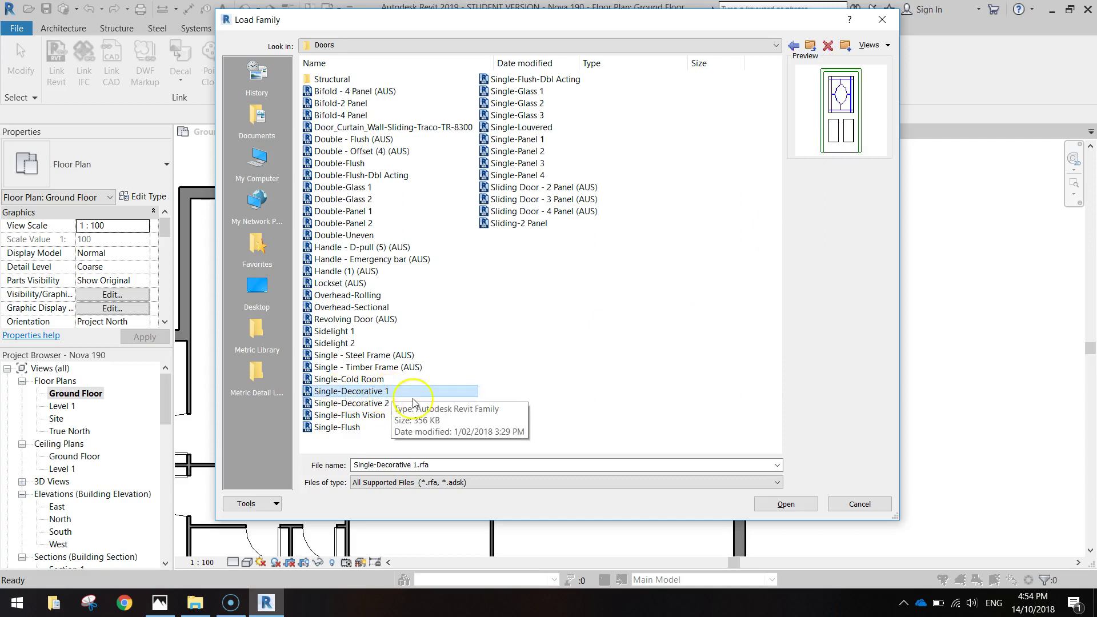
pyautogui.click(786, 504)
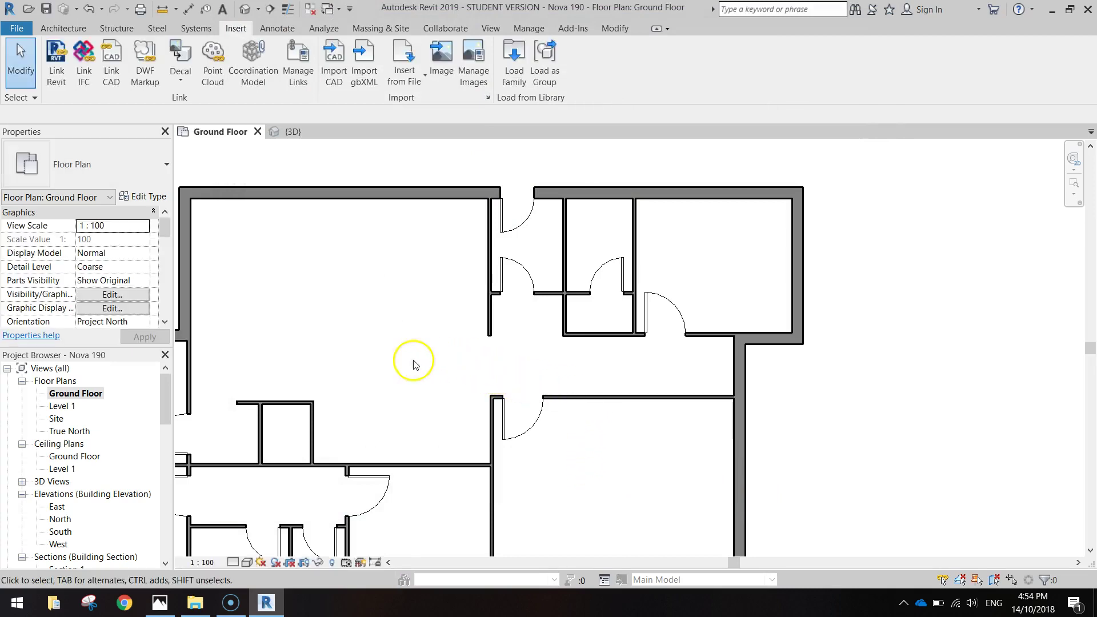
# Step: Choose the 0914 x 2134mm type of the Single-Decorative 1 door family from the project's families
pyautogui.moveTo(165, 403); pyautogui.dragTo(167, 460)
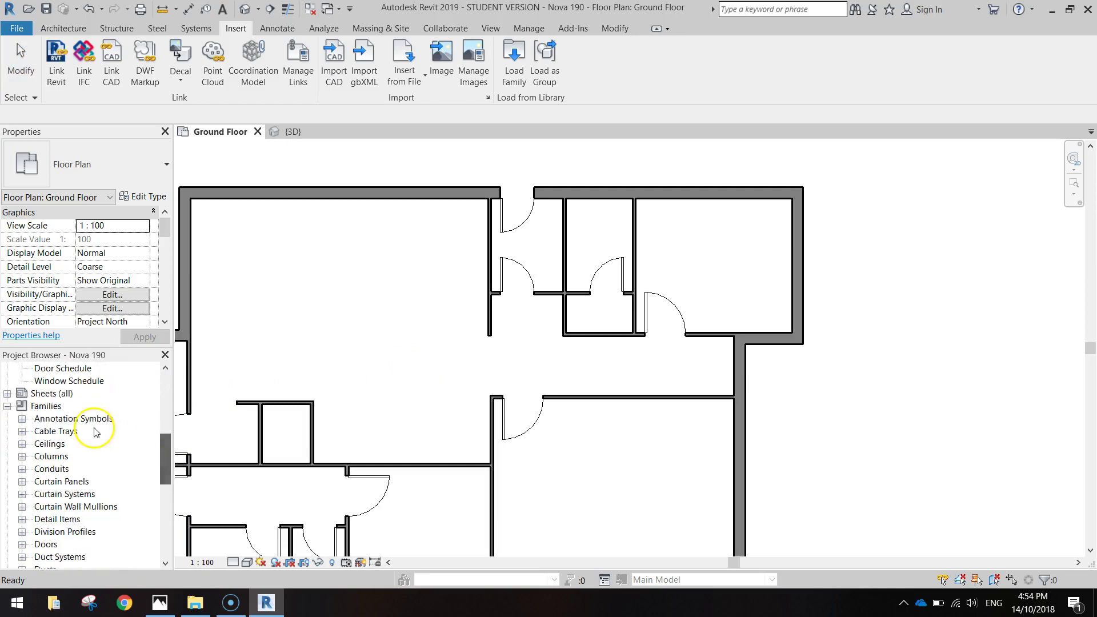
pyautogui.click(48, 407)
pyautogui.scroll(-1, 50, 425)
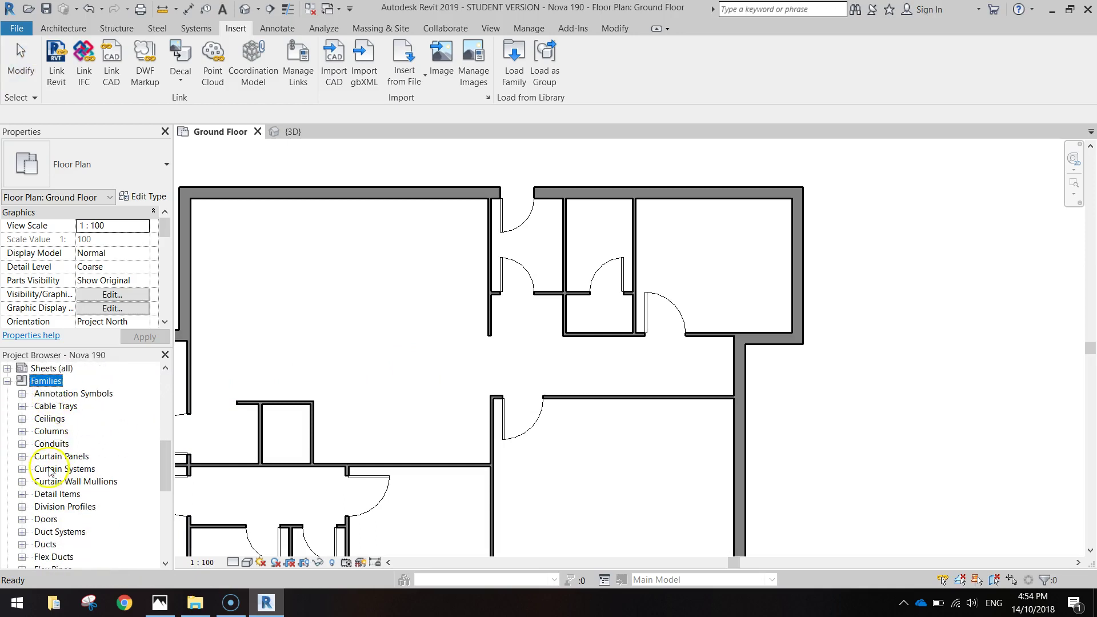
pyautogui.click(22, 507)
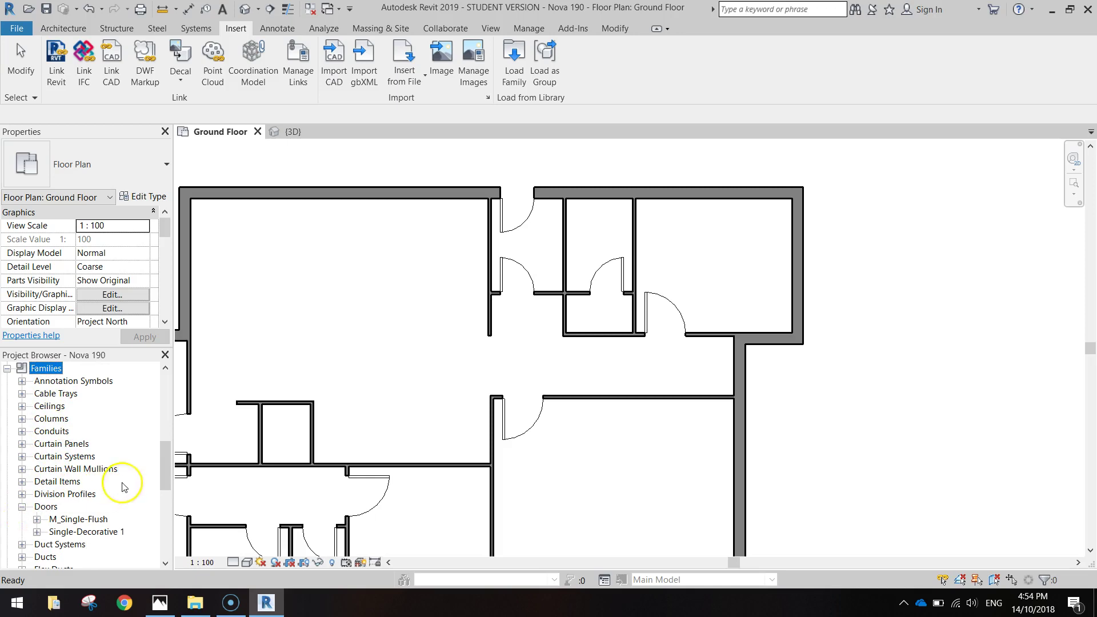
pyautogui.moveTo(164, 466); pyautogui.dragTo(164, 493)
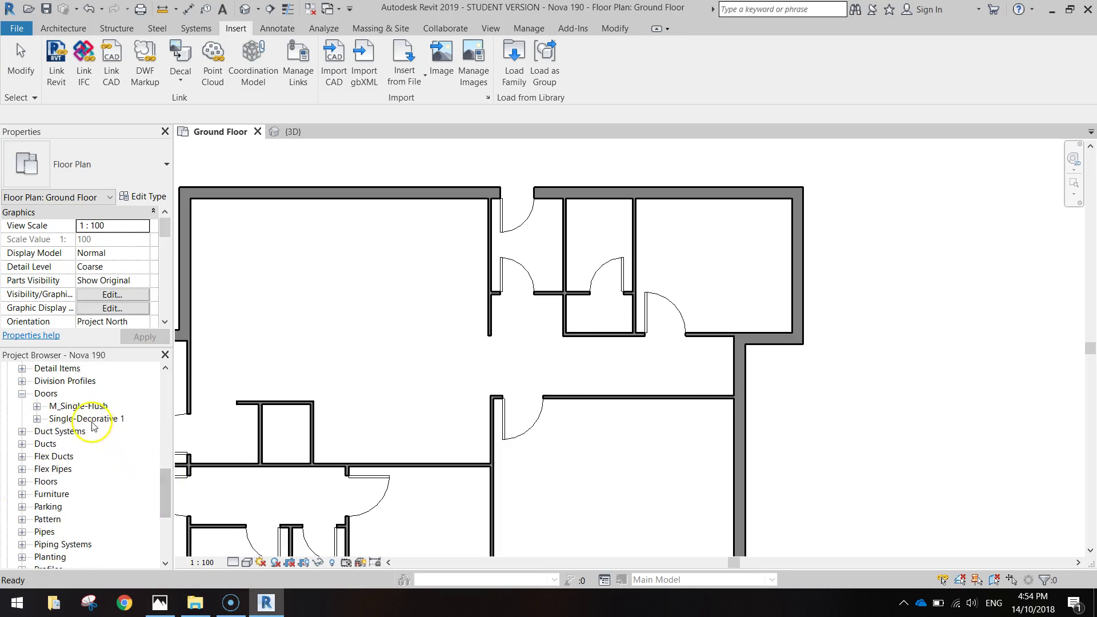
pyautogui.click(91, 419)
pyautogui.click(66, 423)
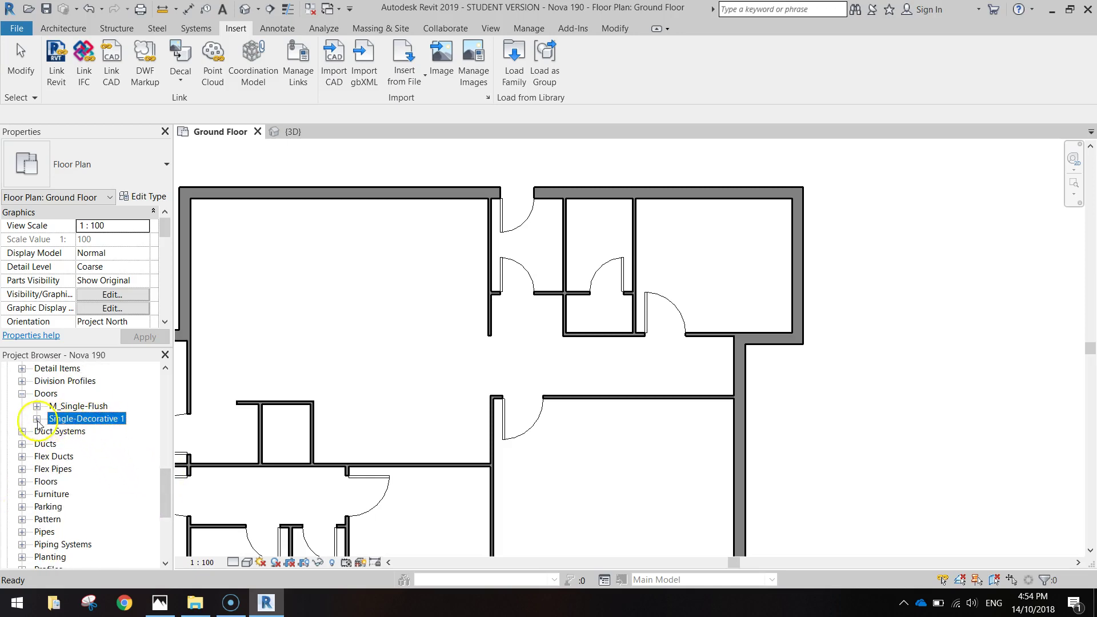
pyautogui.click(37, 420)
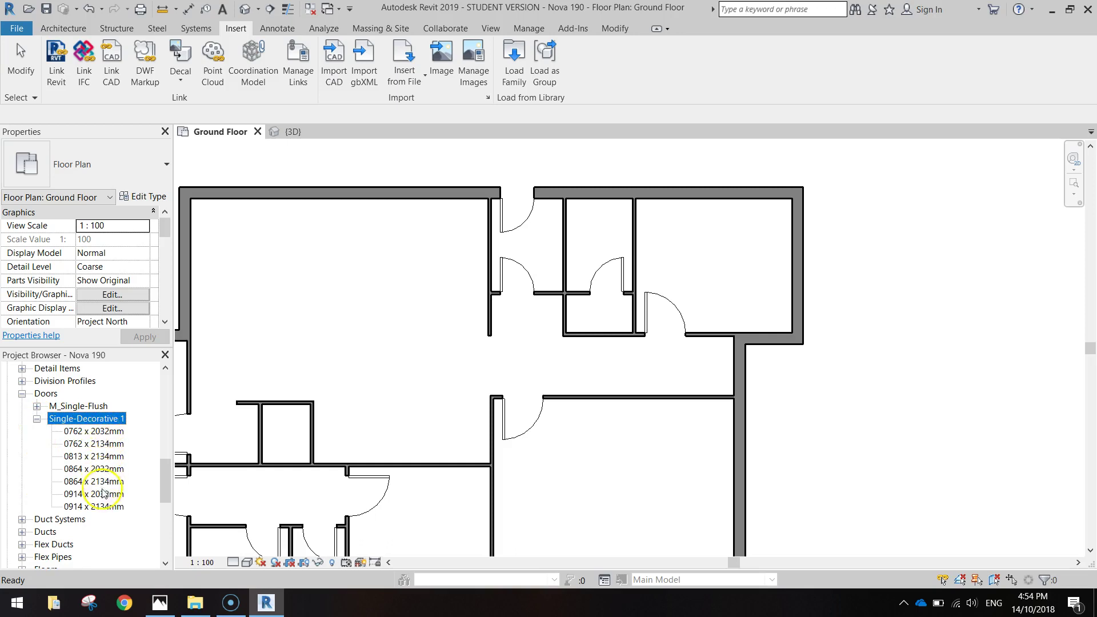
pyautogui.click(101, 509)
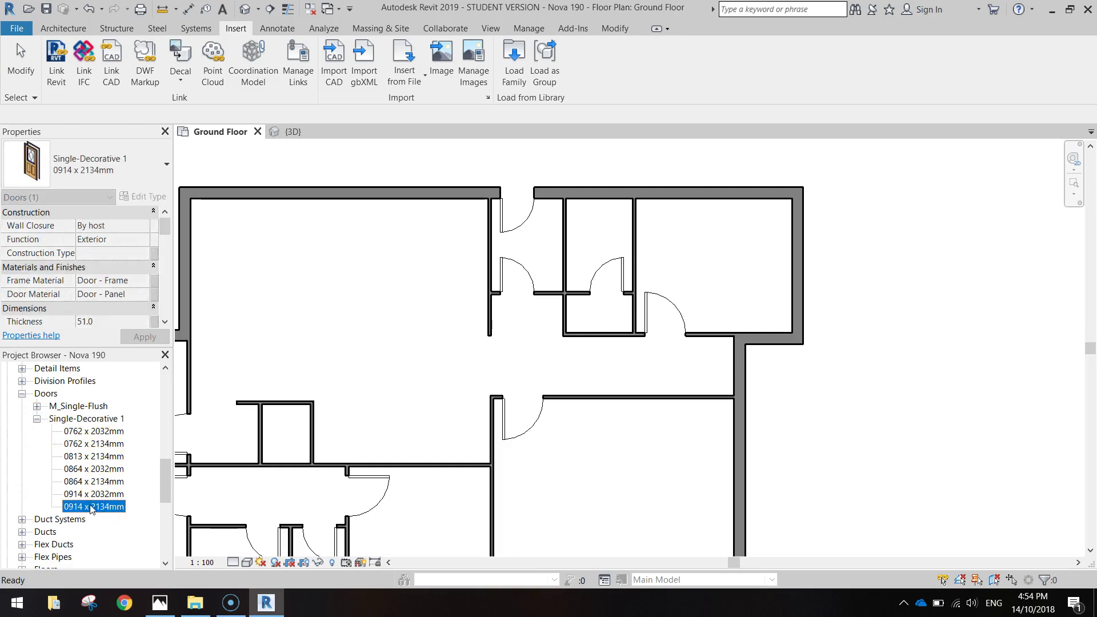
# Step: Place the Single-Decorative 1 door in the exterior brick wall at the right end of the corridor, swinging inward
pyautogui.moveTo(722, 372); pyautogui.dragTo(729, 368)
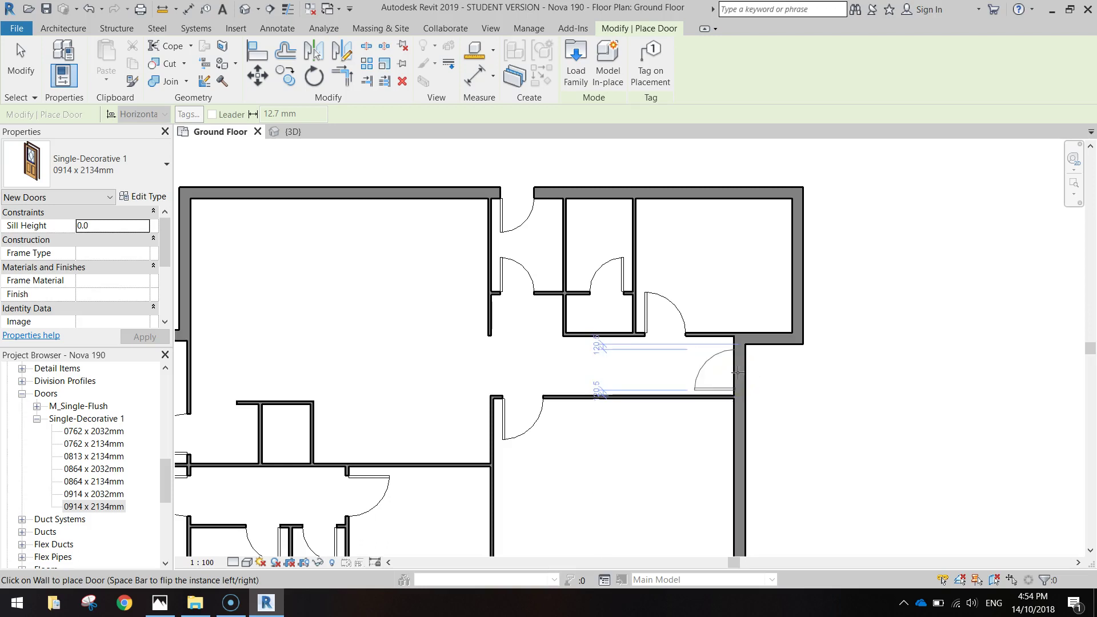
pyautogui.scroll(2, 737, 373)
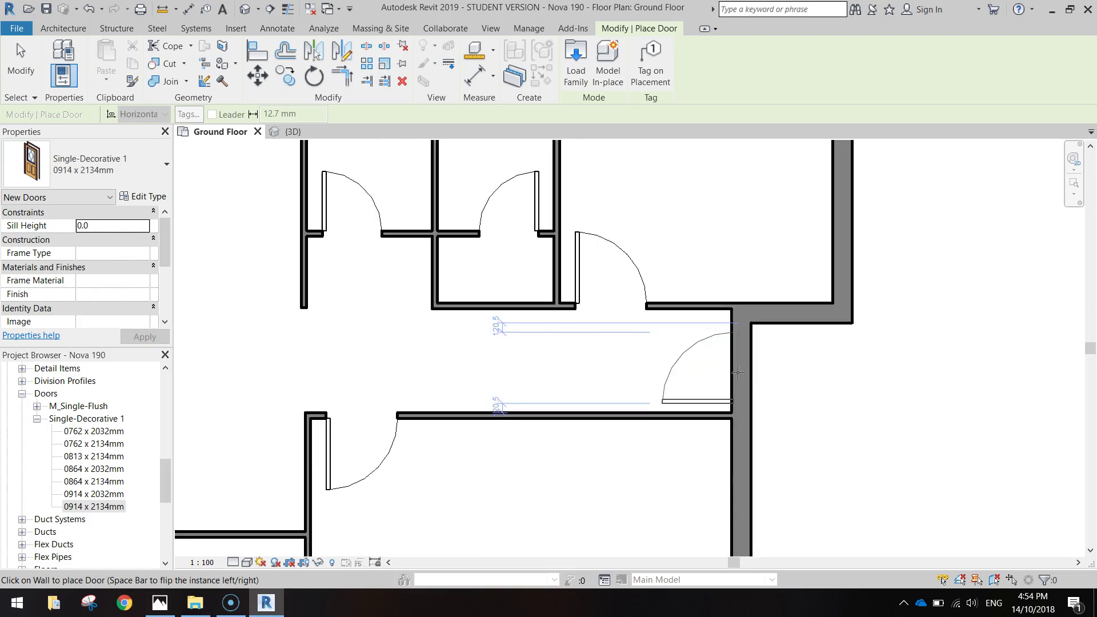
pyautogui.click(733, 372)
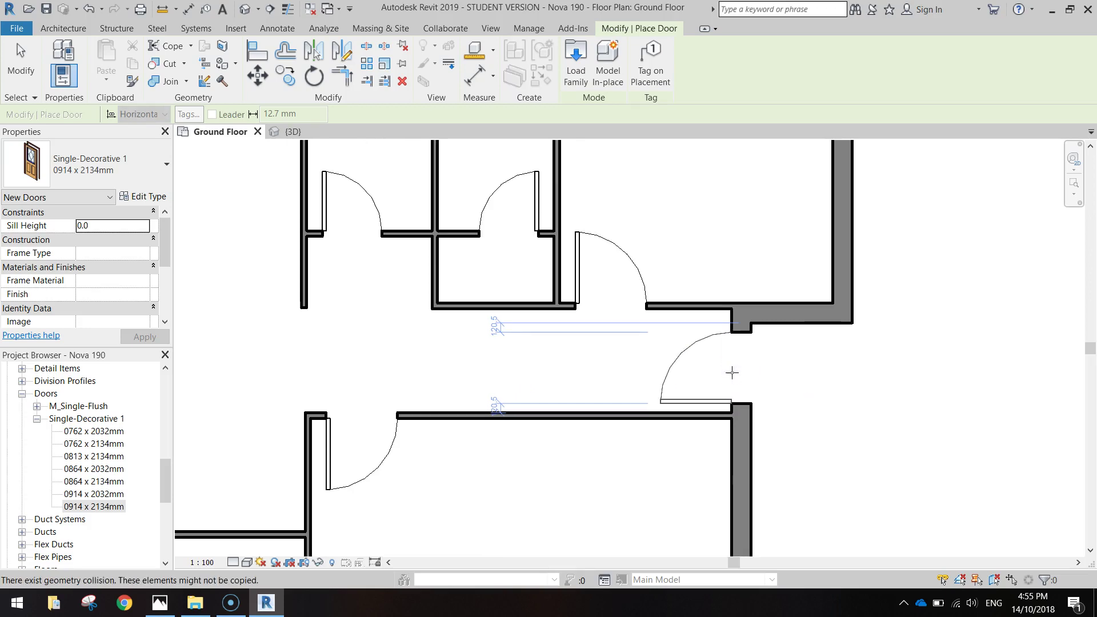
pyautogui.press('Escape')
pyautogui.press('Escape')
# Step: Set the new corridor entrance door's distance from the corridor's lower wall to 200 mm
pyautogui.click(26, 60)
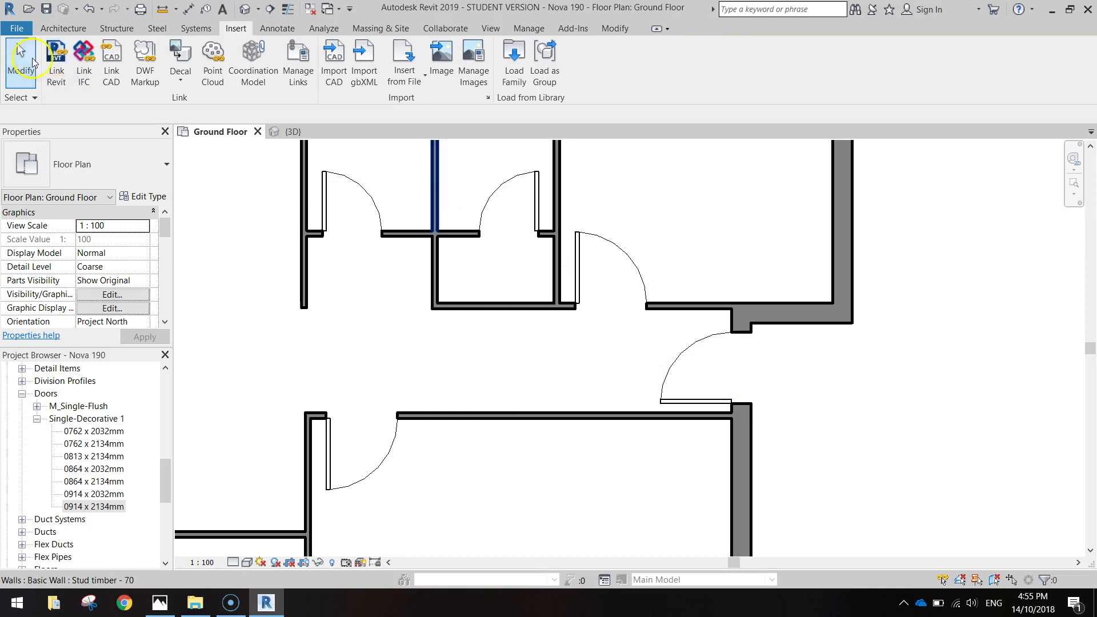
pyautogui.click(707, 375)
pyautogui.click(810, 408)
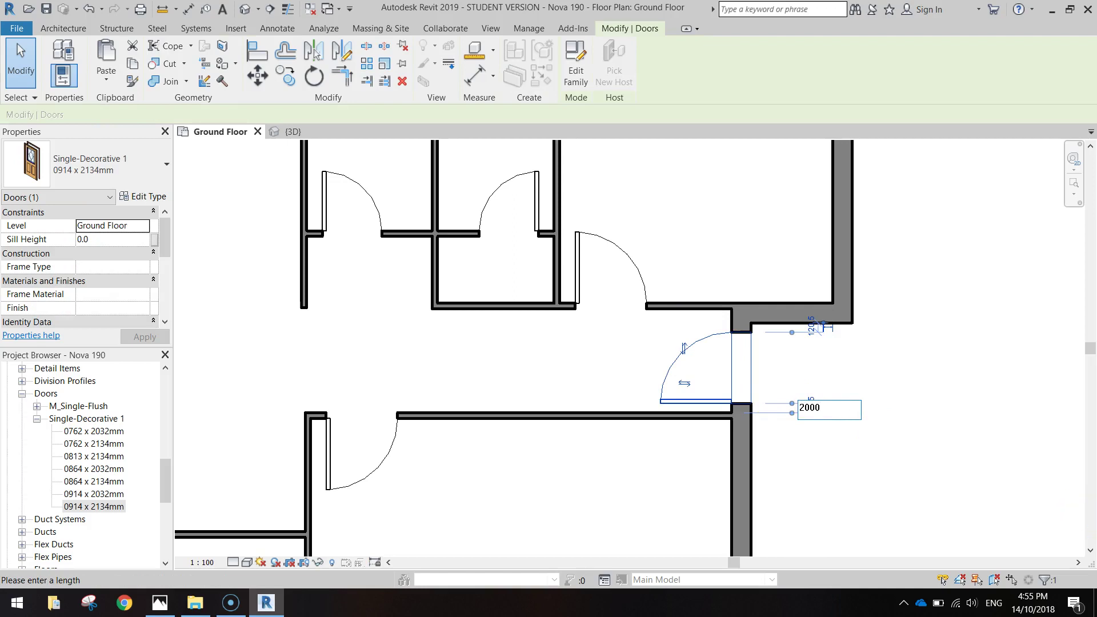
pyautogui.press('Return')
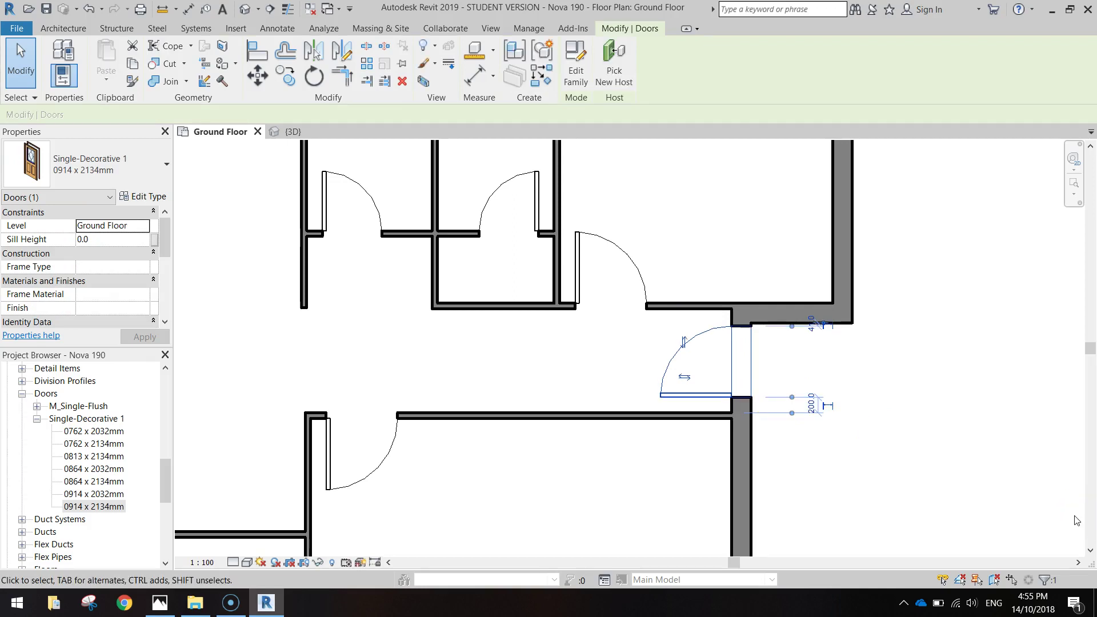
pyautogui.press('Escape')
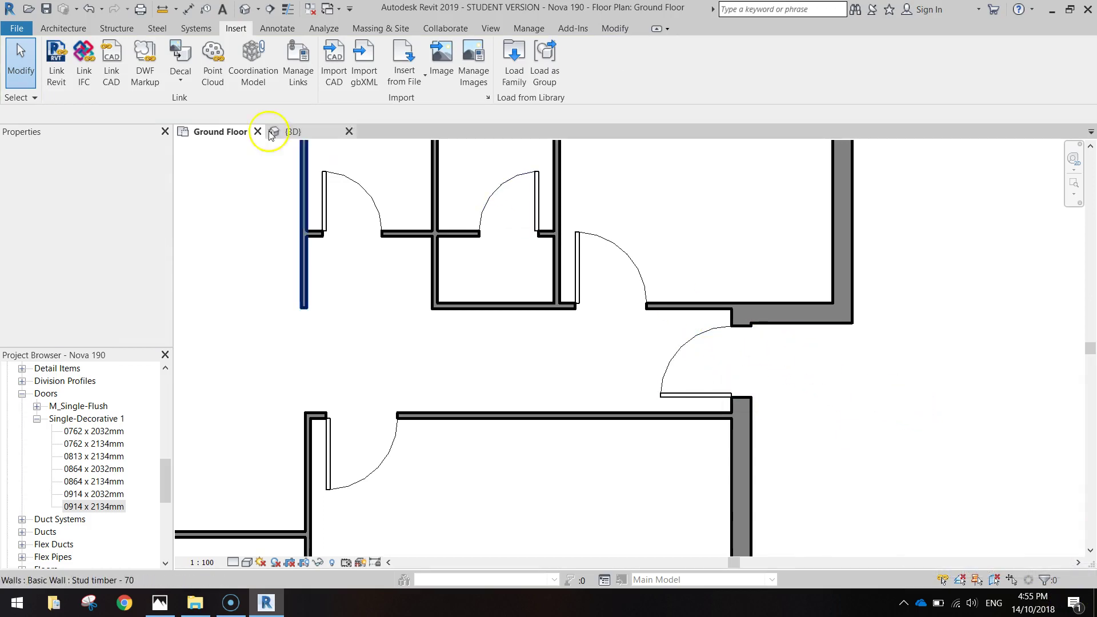
# Step: Examine the decorative entrance door in the exterior brick wall in the 3D view
pyautogui.click(290, 131)
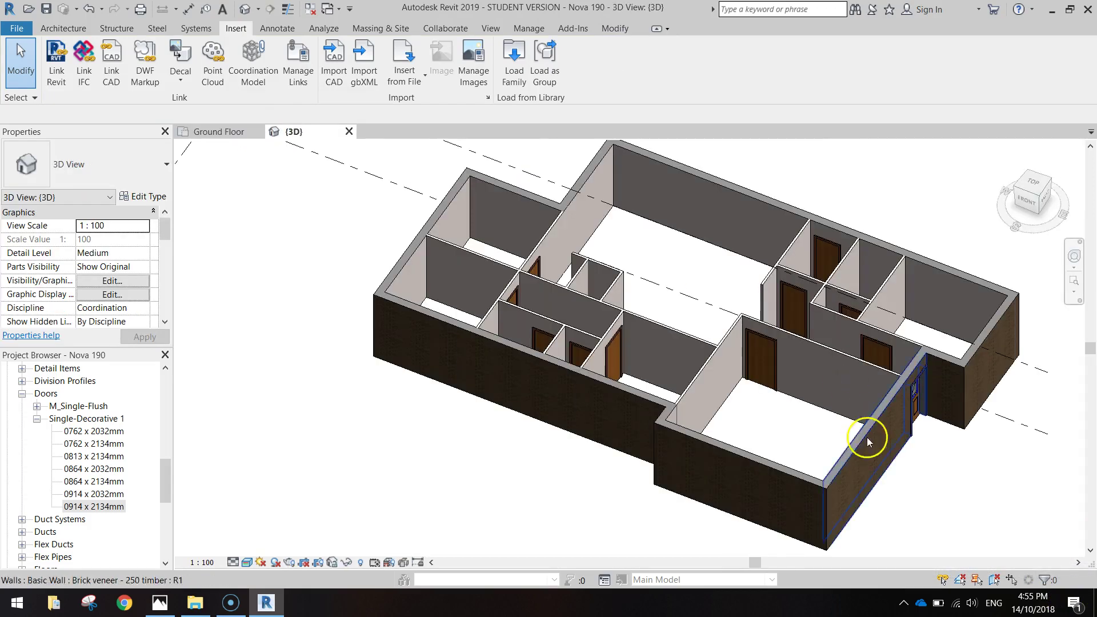
pyautogui.keyDown('shift'); pyautogui.moveTo(948, 458); pyautogui.dragTo(848, 479, button='middle'); pyautogui.keyUp('shift')
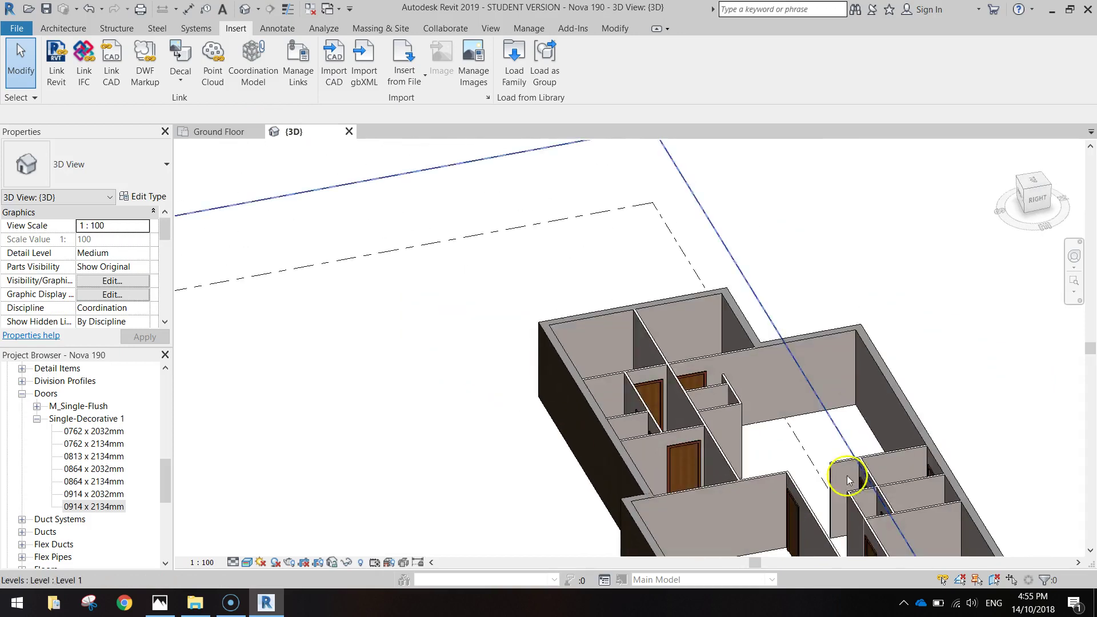
pyautogui.scroll(6, 848, 479)
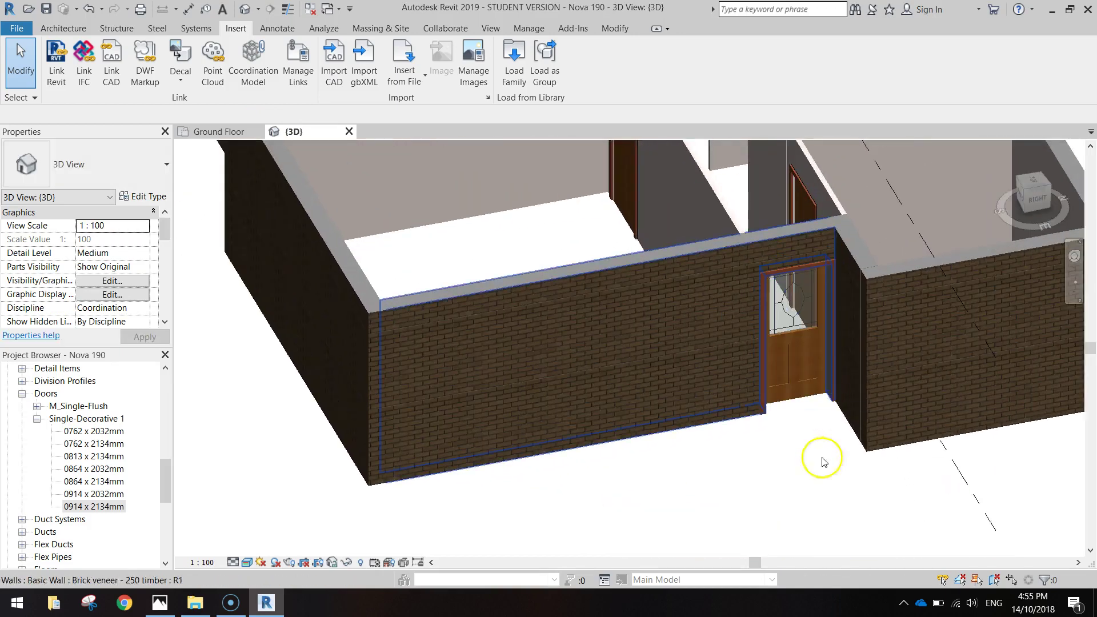
pyautogui.keyDown('shift'); pyautogui.moveTo(789, 448); pyautogui.dragTo(828, 486, button='middle'); pyautogui.keyUp('shift')
pyautogui.keyDown('shift'); pyautogui.moveTo(735, 320); pyautogui.dragTo(801, 380, button='middle'); pyautogui.keyUp('shift')
pyautogui.scroll(-5, 656, 362)
pyautogui.scroll(6, 698, 362)
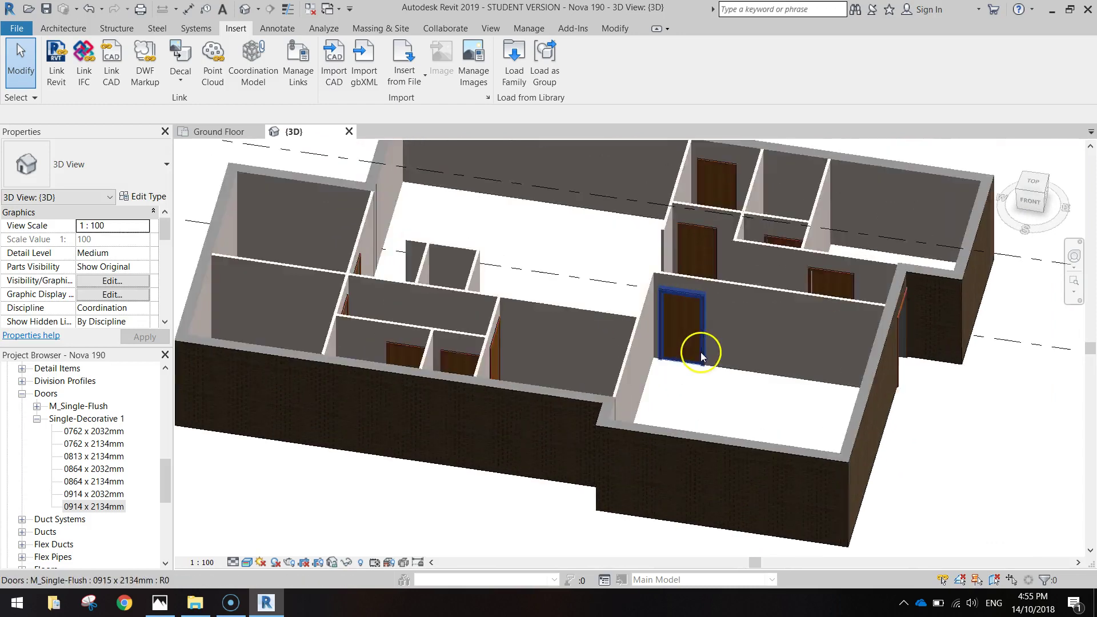
# Step: Inspect the interior doors and the remaining walls without openings from several angles in the 3D model
pyautogui.keyDown('shift'); pyautogui.moveTo(837, 299); pyautogui.dragTo(725, 228, button='middle'); pyautogui.keyUp('shift')
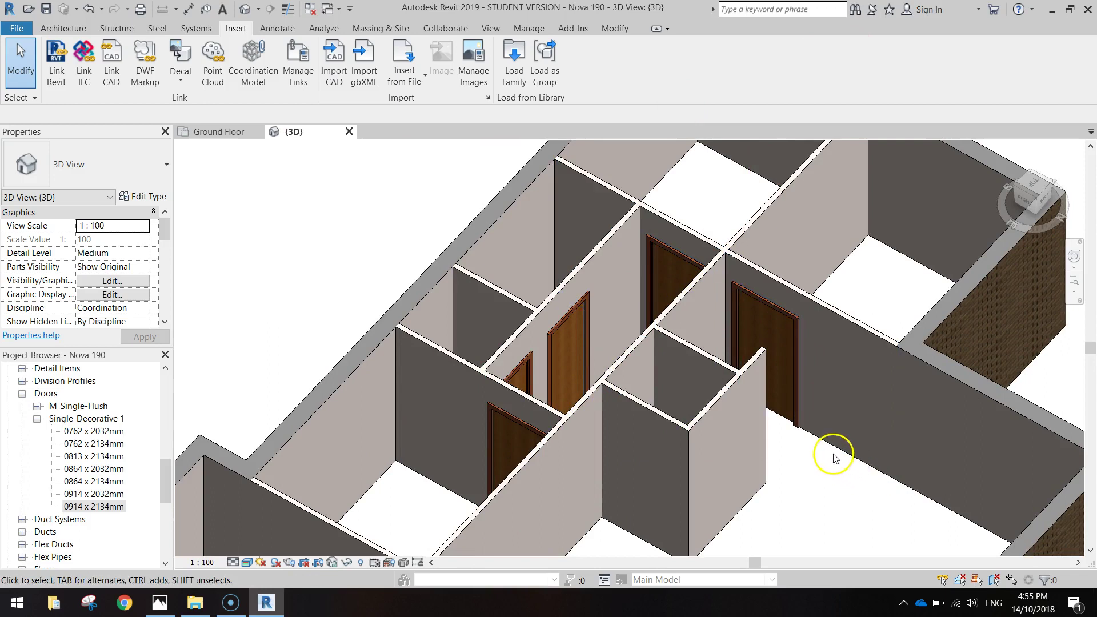
pyautogui.scroll(-1, 831, 451)
pyautogui.keyDown('shift'); pyautogui.moveTo(823, 445); pyautogui.dragTo(1009, 435, button='middle'); pyautogui.keyUp('shift')
pyautogui.scroll(-5, 639, 306)
pyautogui.moveTo(644, 238); pyautogui.dragTo(639, 345, button='middle')
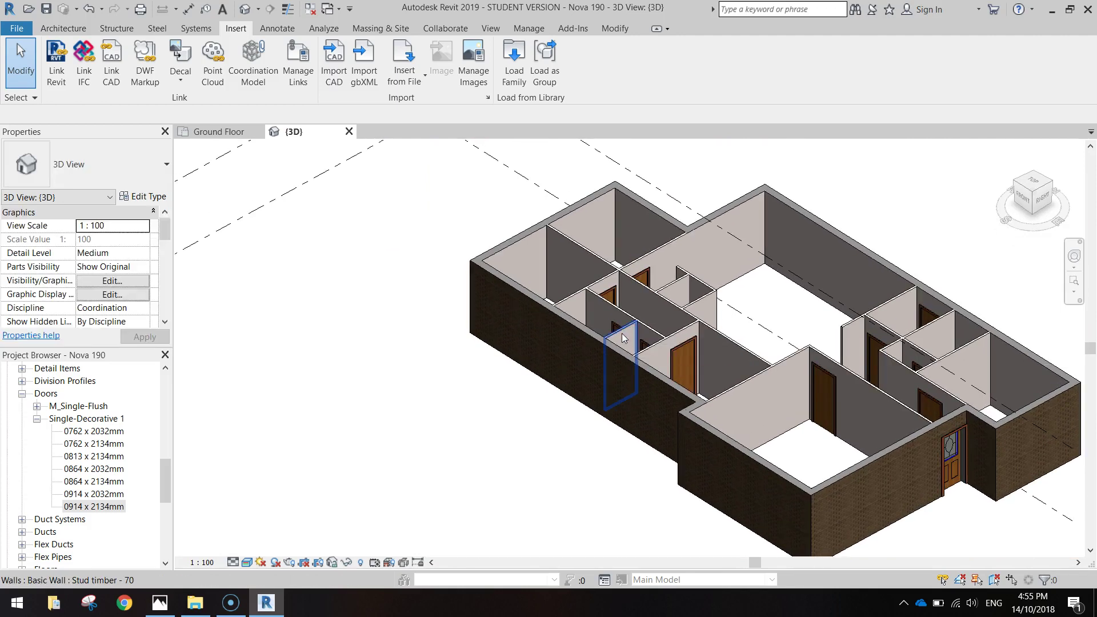
pyautogui.press('Tab')
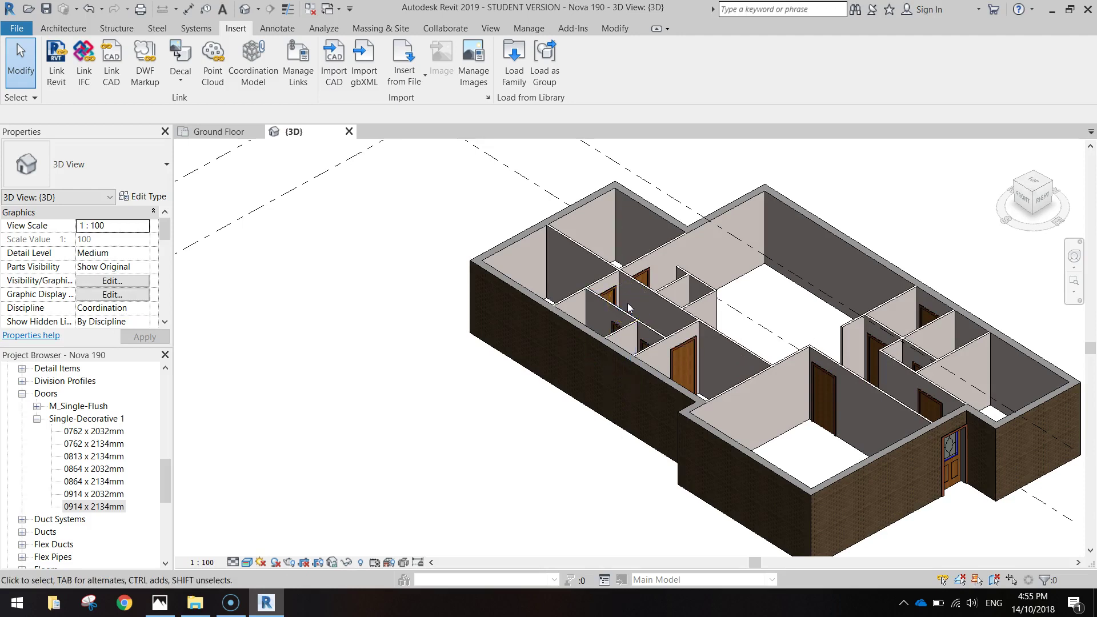
pyautogui.keyDown('shift'); pyautogui.moveTo(637, 330); pyautogui.dragTo(700, 354, button='middle'); pyautogui.keyUp('shift')
pyautogui.scroll(5, 517, 263)
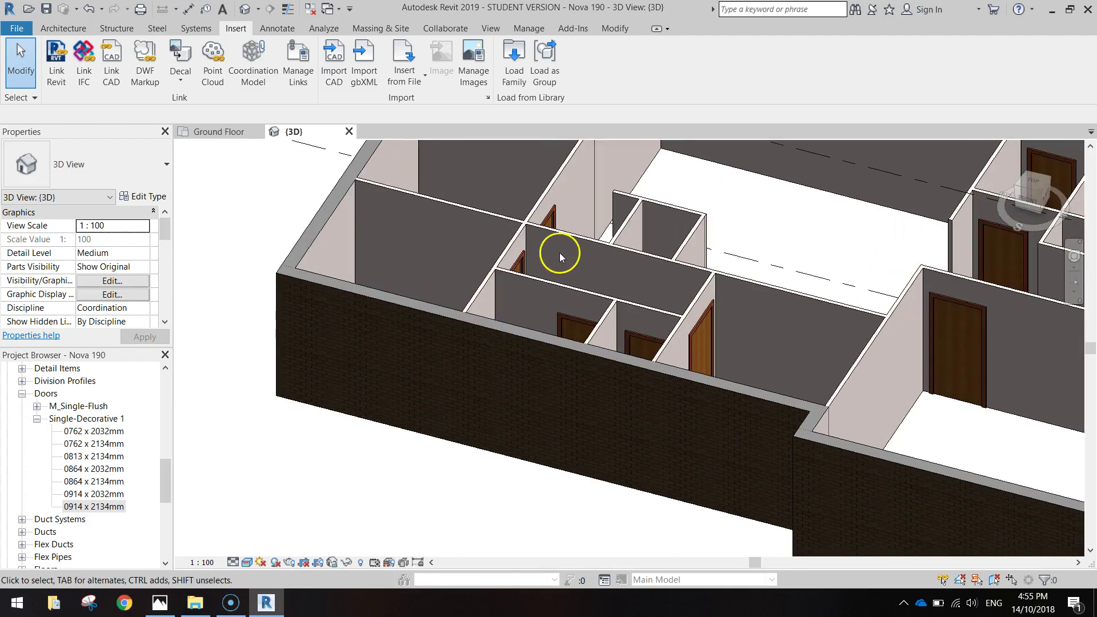
pyautogui.moveTo(556, 271); pyautogui.dragTo(464, 322, button='middle')
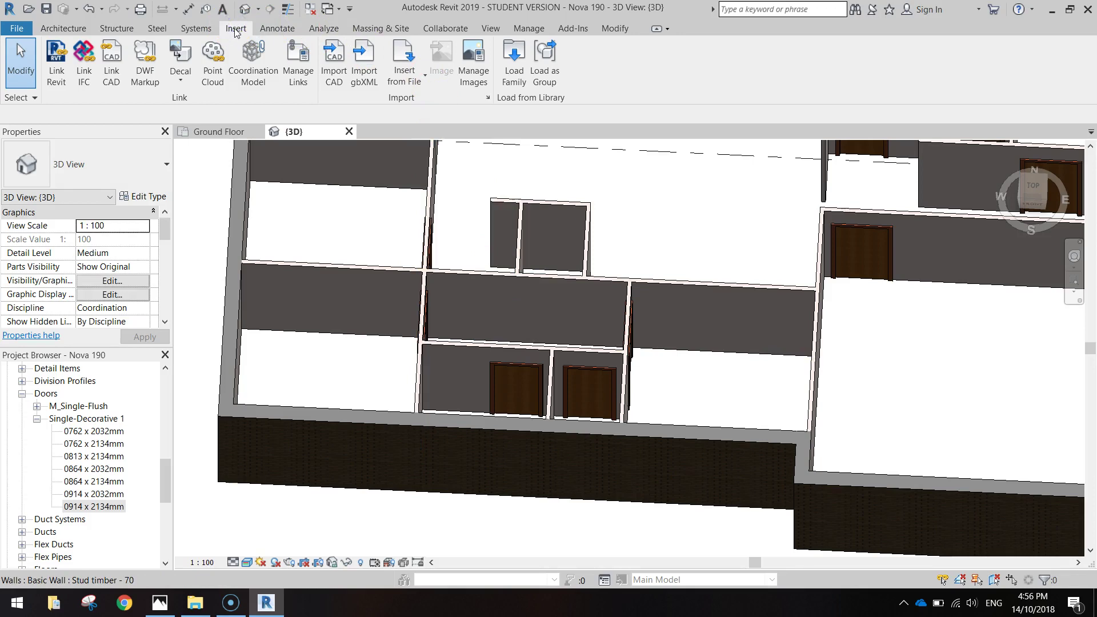
# Step: Load the Passage Opening-Cased family from the Openings folder of the Australia library
pyautogui.click(512, 52)
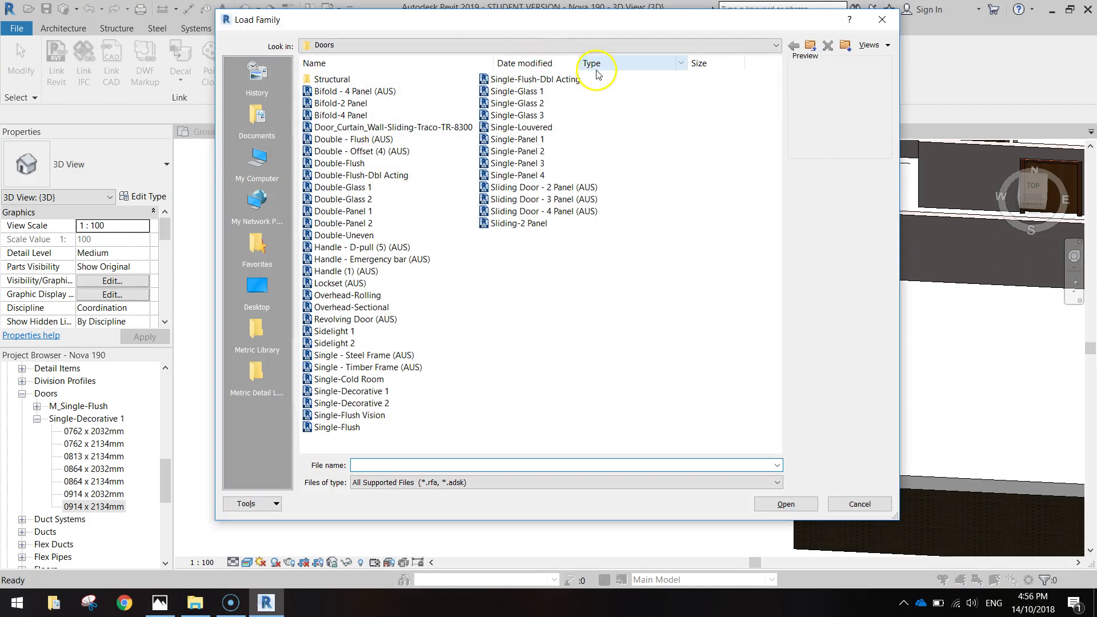
pyautogui.click(810, 45)
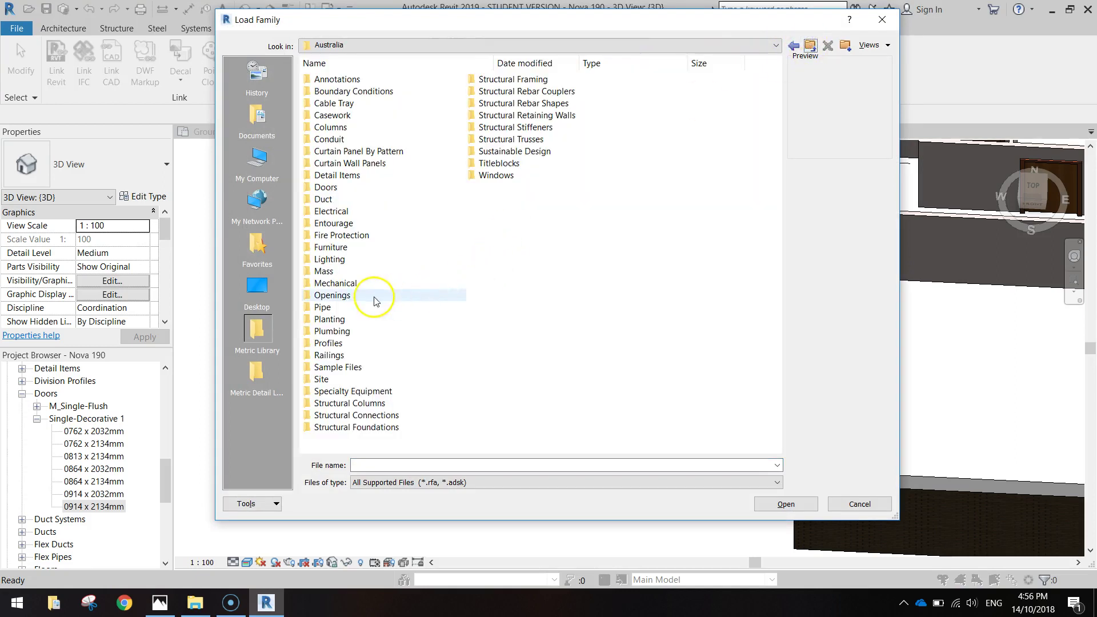
pyautogui.doubleClick(343, 294)
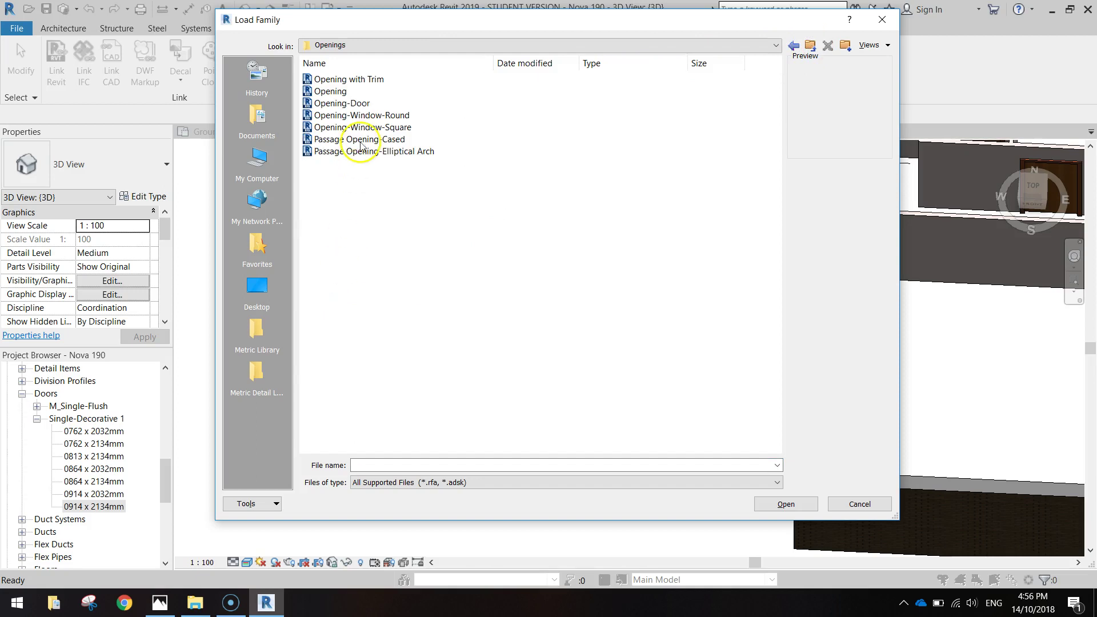
pyautogui.click(362, 79)
pyautogui.click(330, 92)
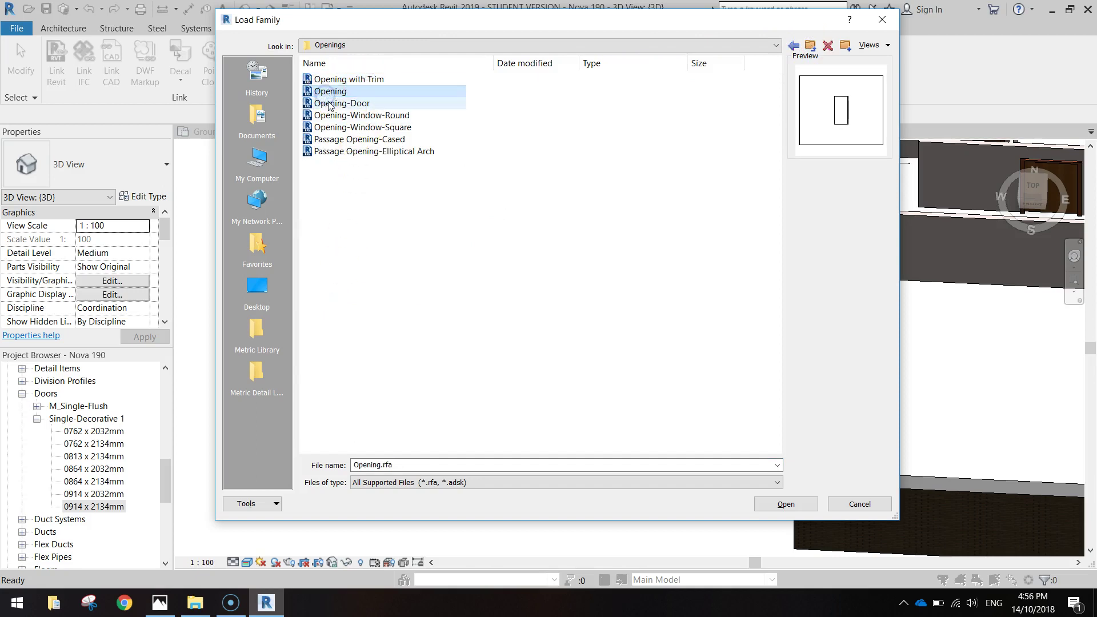
pyautogui.click(331, 104)
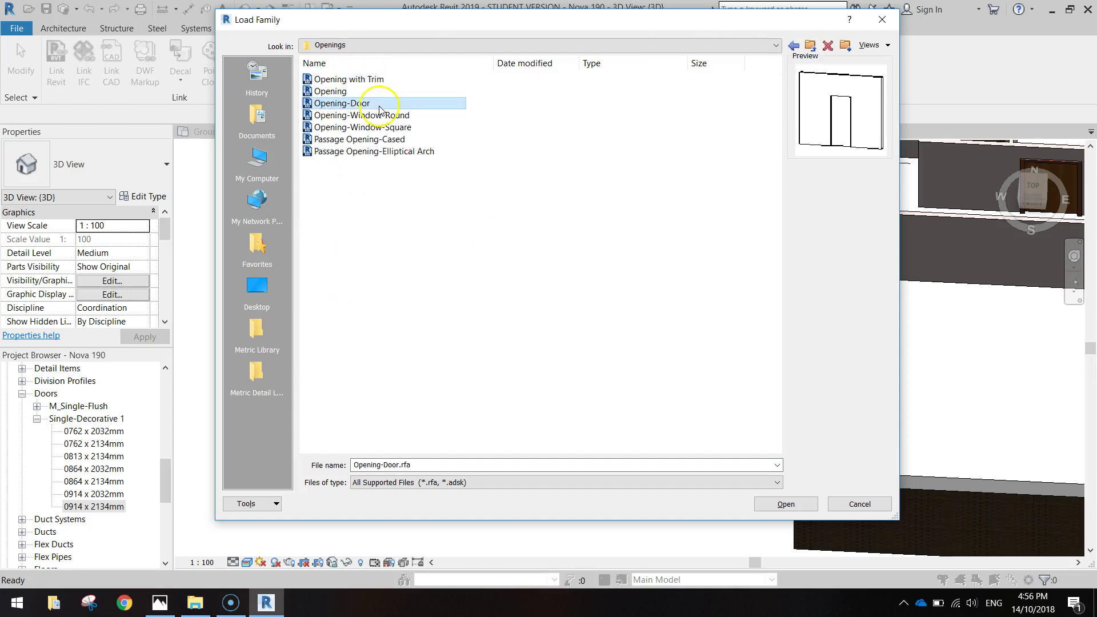
pyautogui.click(361, 116)
pyautogui.click(359, 128)
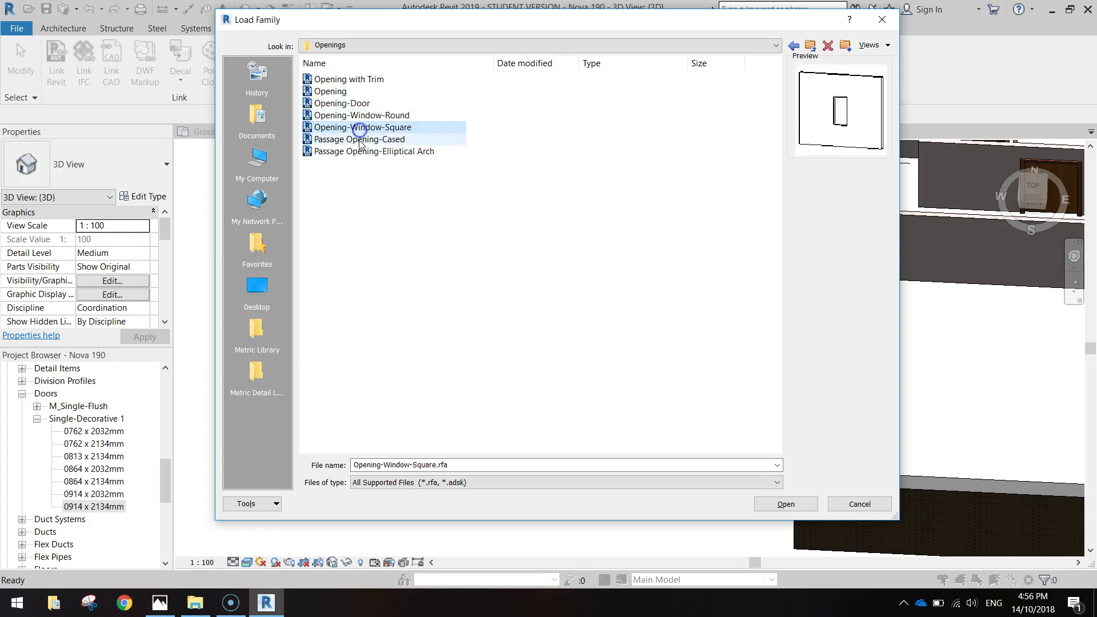
pyautogui.click(360, 151)
pyautogui.click(357, 139)
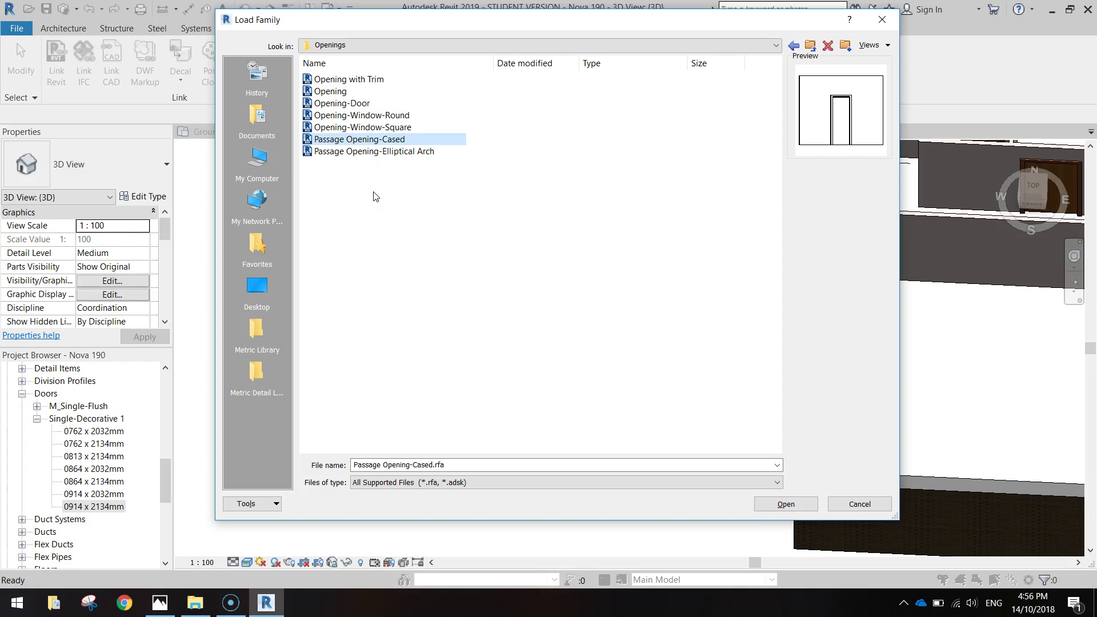
pyautogui.click(382, 142)
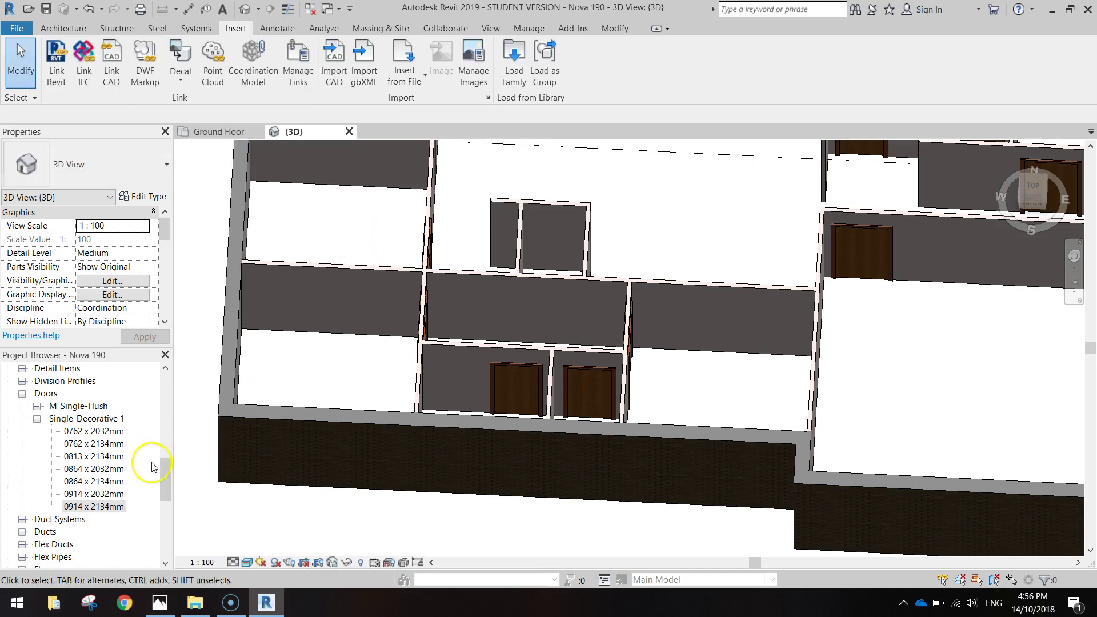
pyautogui.click(23, 393)
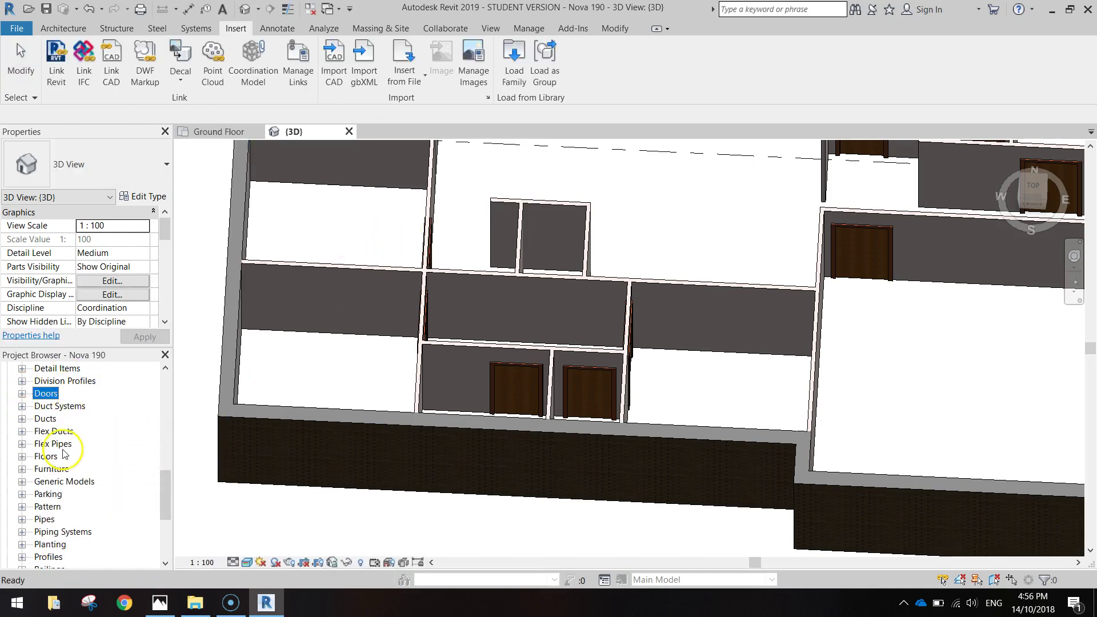
pyautogui.scroll(-3, 64, 455)
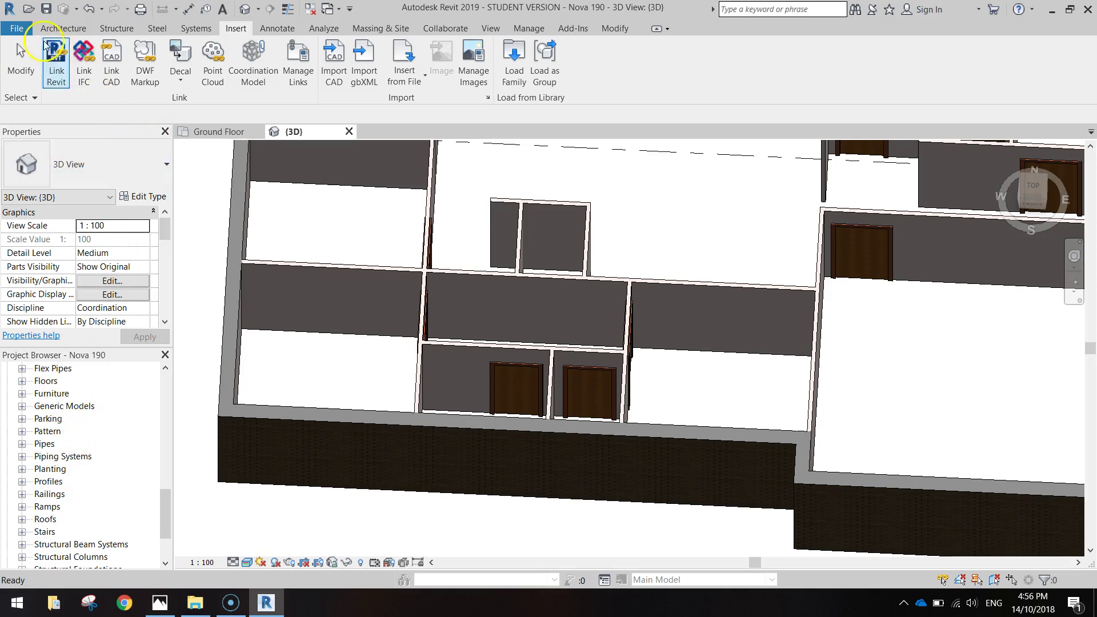
pyautogui.click(63, 28)
pyautogui.click(100, 50)
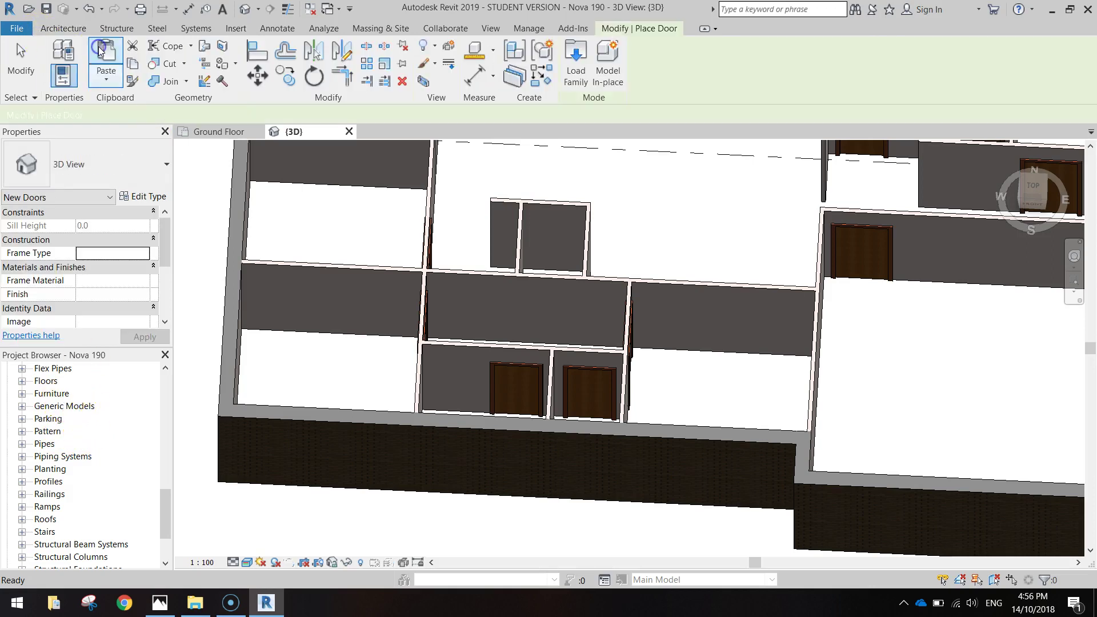
pyautogui.click(161, 161)
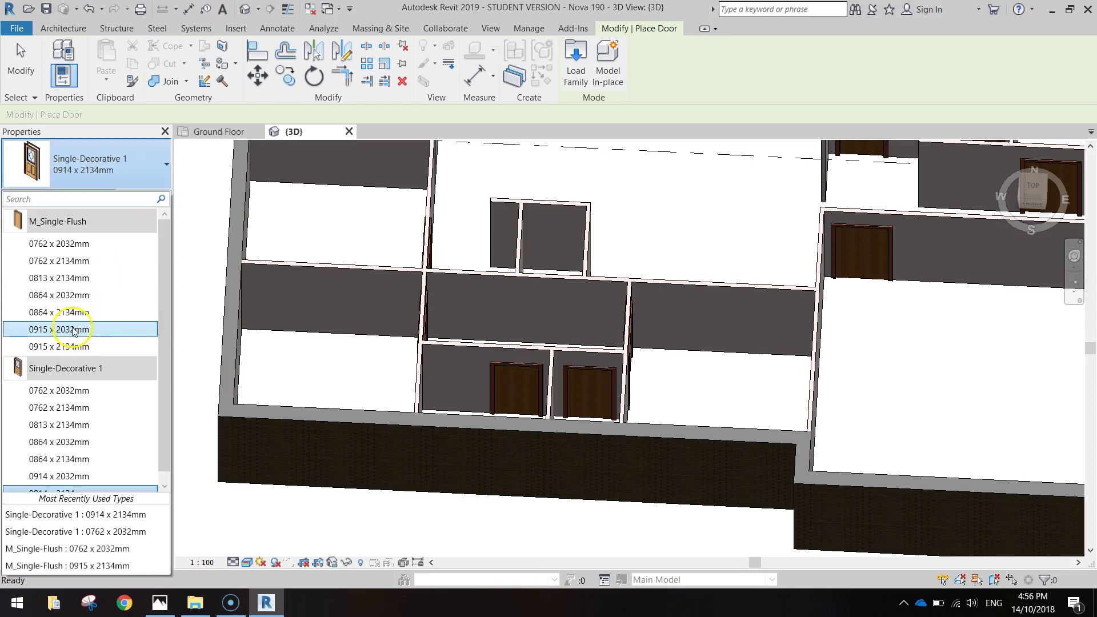
pyautogui.click(164, 165)
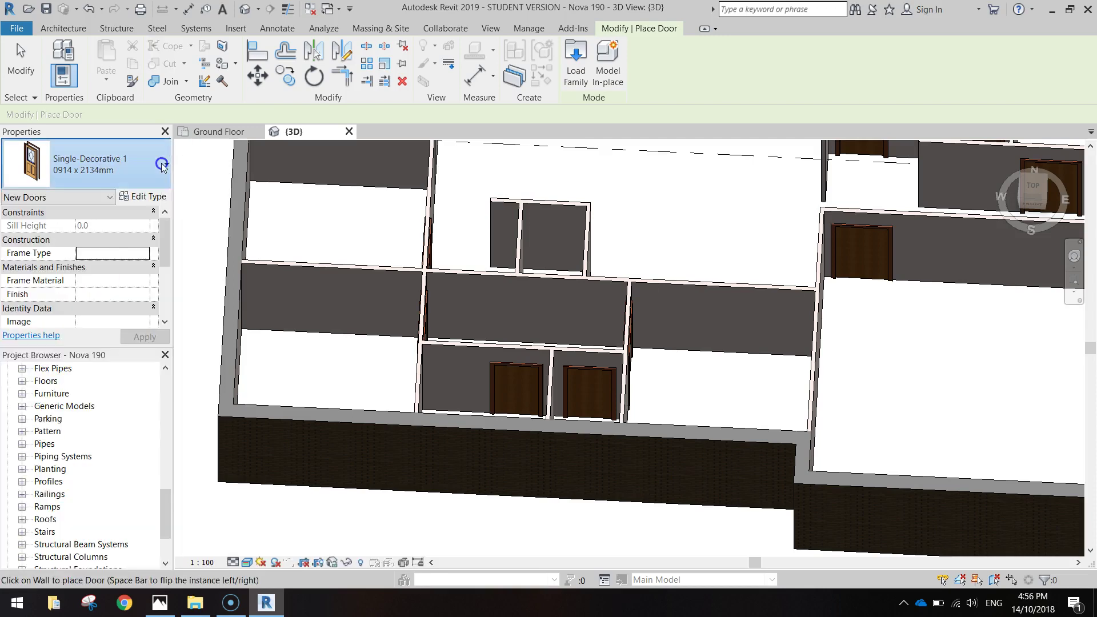
pyautogui.click(164, 165)
# Step: Place a 0915 x 2134mm Passage Opening-Cased component in the wall beside the small closet on the Ground Floor, 100 mm from the adjacent perpendicular wall
pyautogui.click(58, 30)
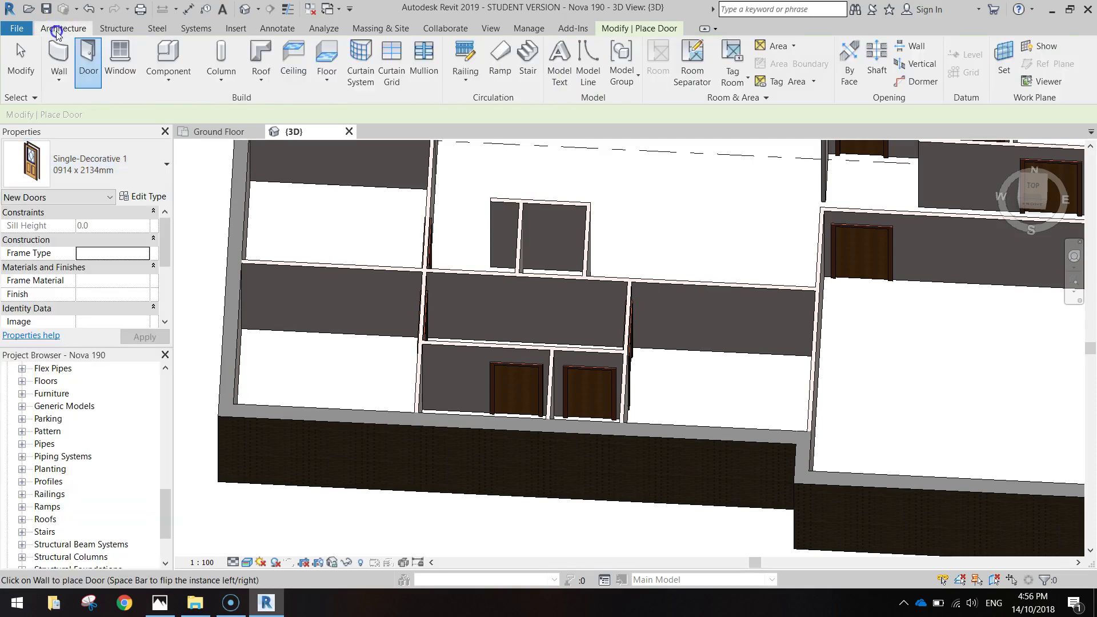
pyautogui.click(168, 58)
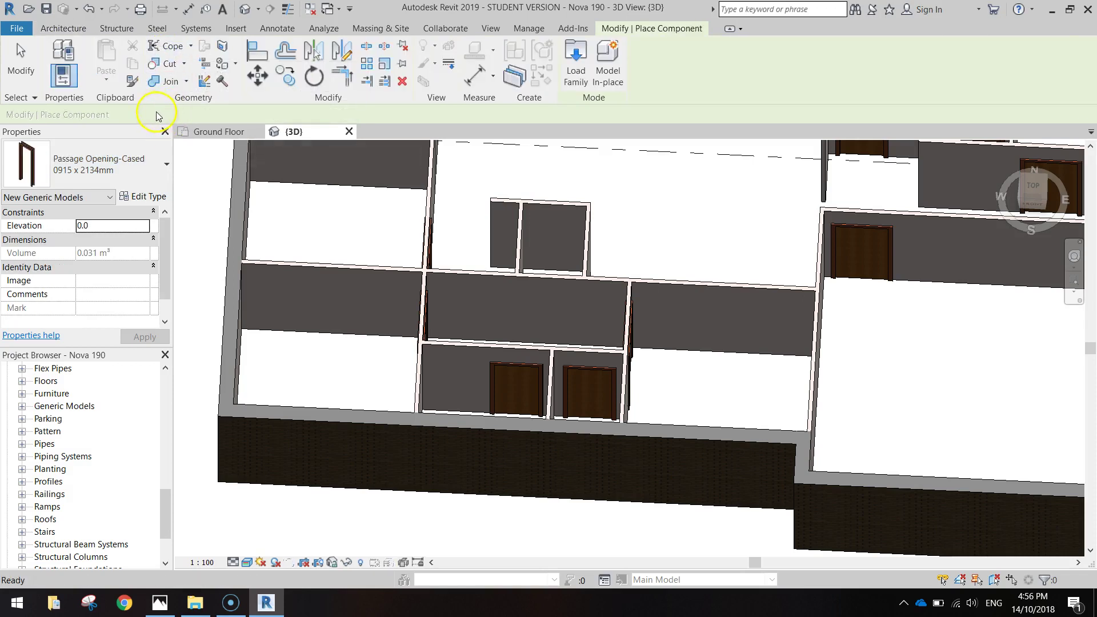
pyautogui.click(63, 29)
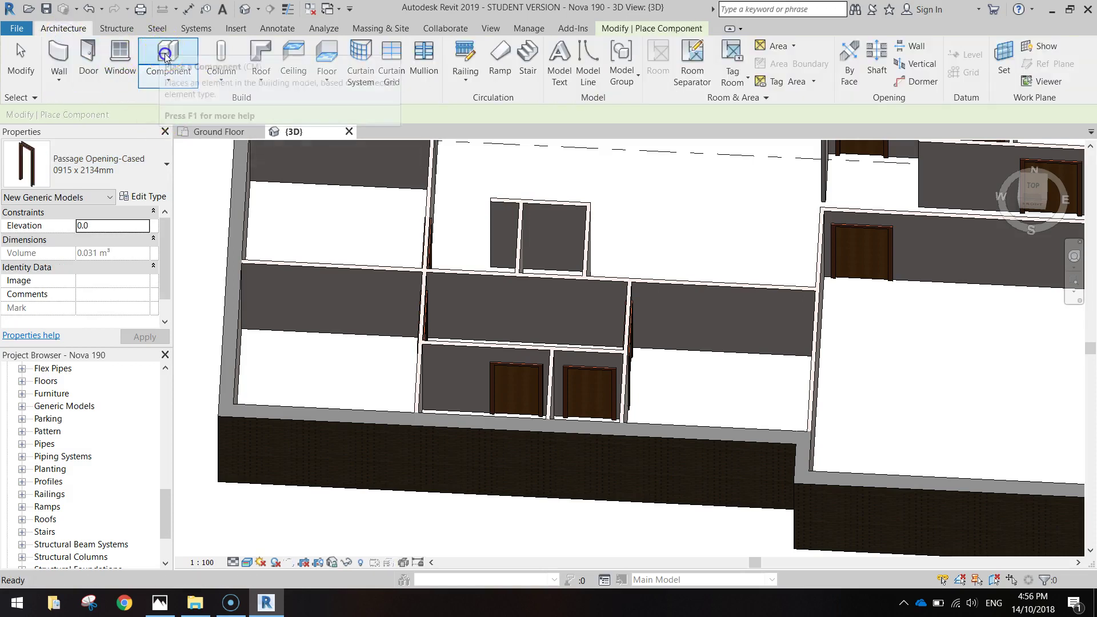
pyautogui.click(166, 166)
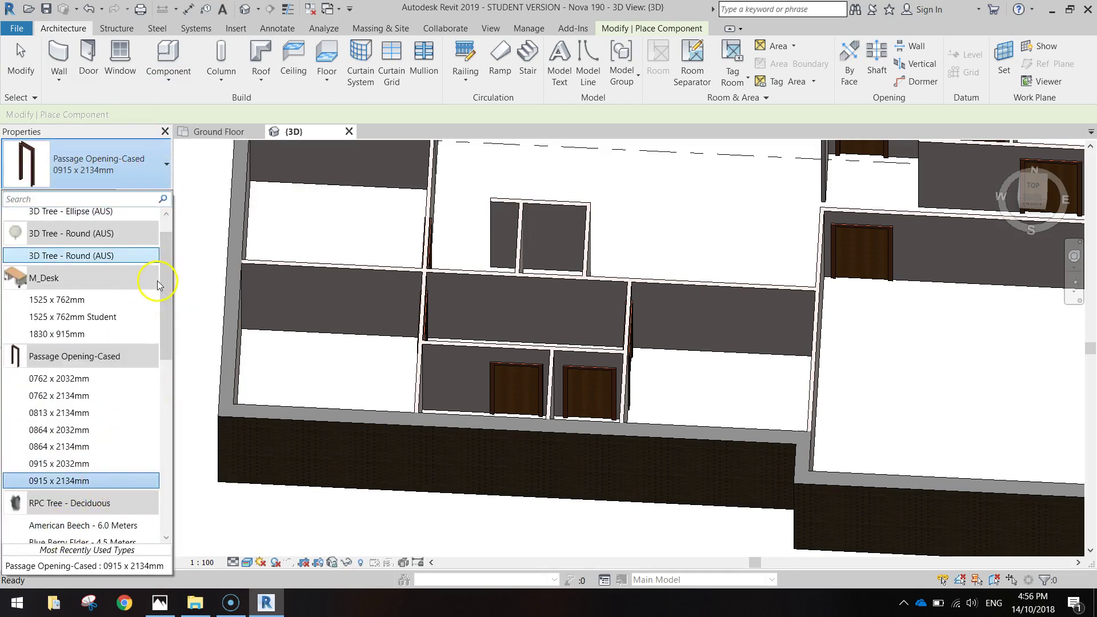
pyautogui.scroll(-5, 163, 297)
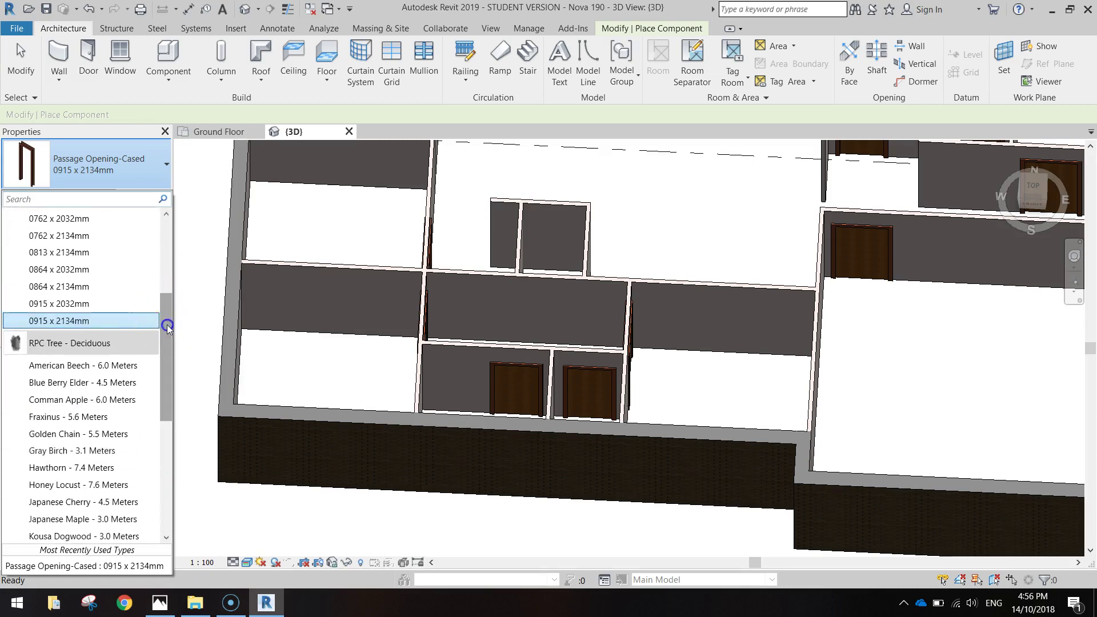
pyautogui.moveTo(168, 327); pyautogui.dragTo(166, 286)
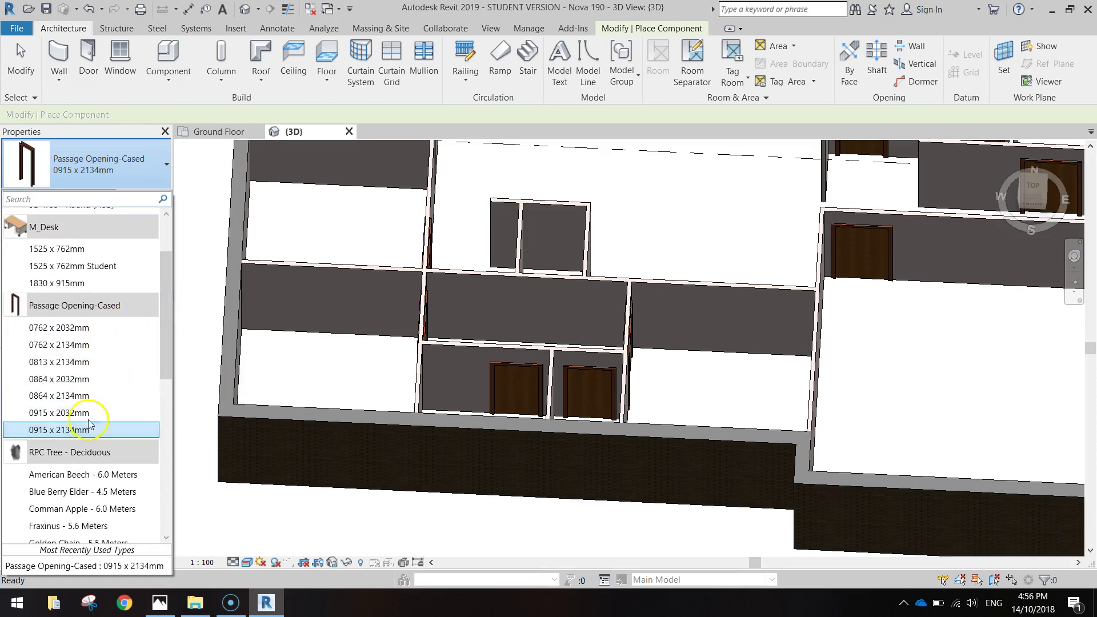
pyautogui.click(71, 433)
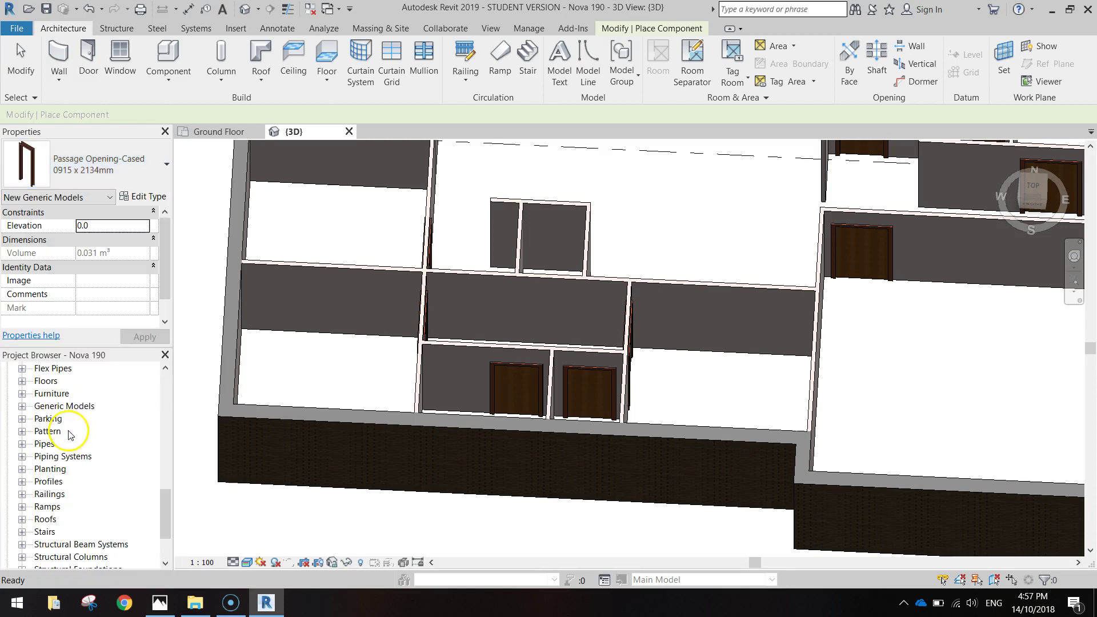
pyautogui.click(213, 136)
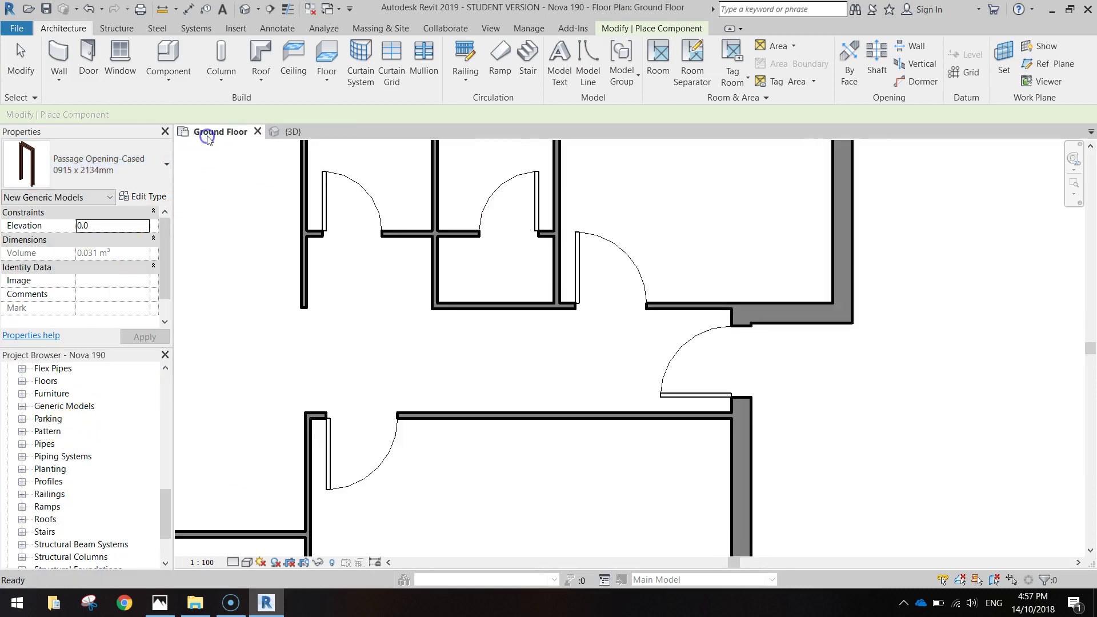
pyautogui.scroll(-5, 332, 364)
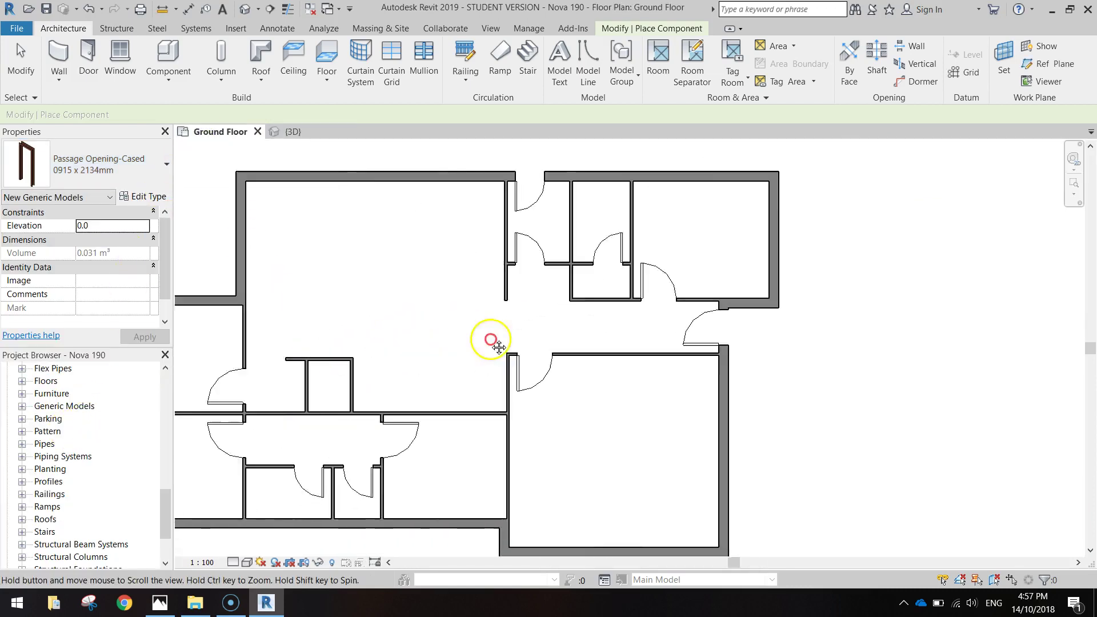
pyautogui.scroll(3, 498, 426)
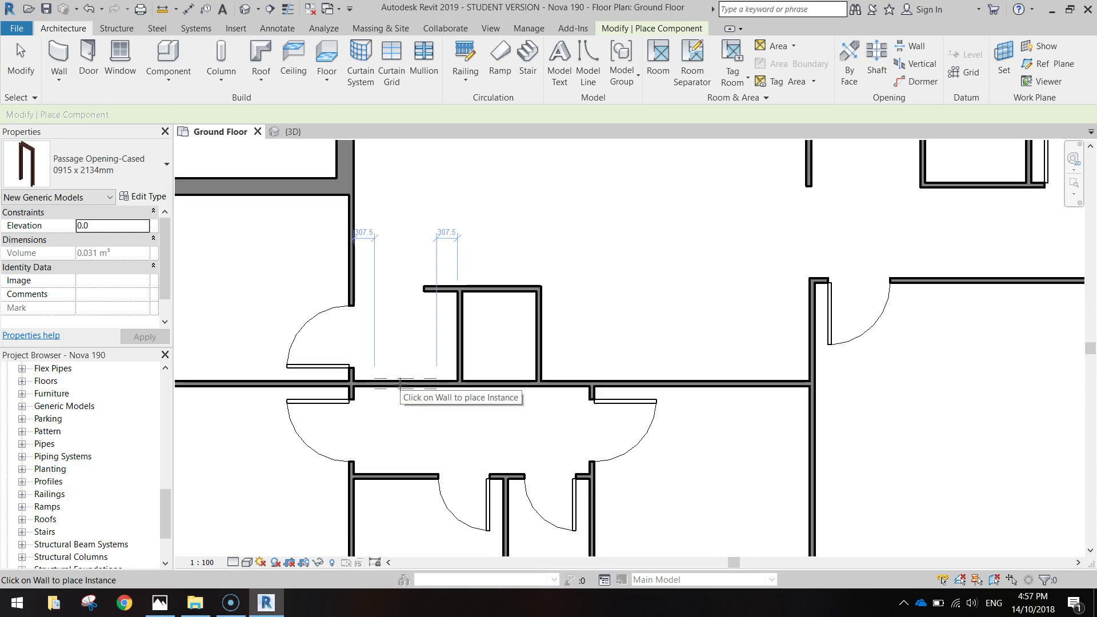
pyautogui.click(386, 384)
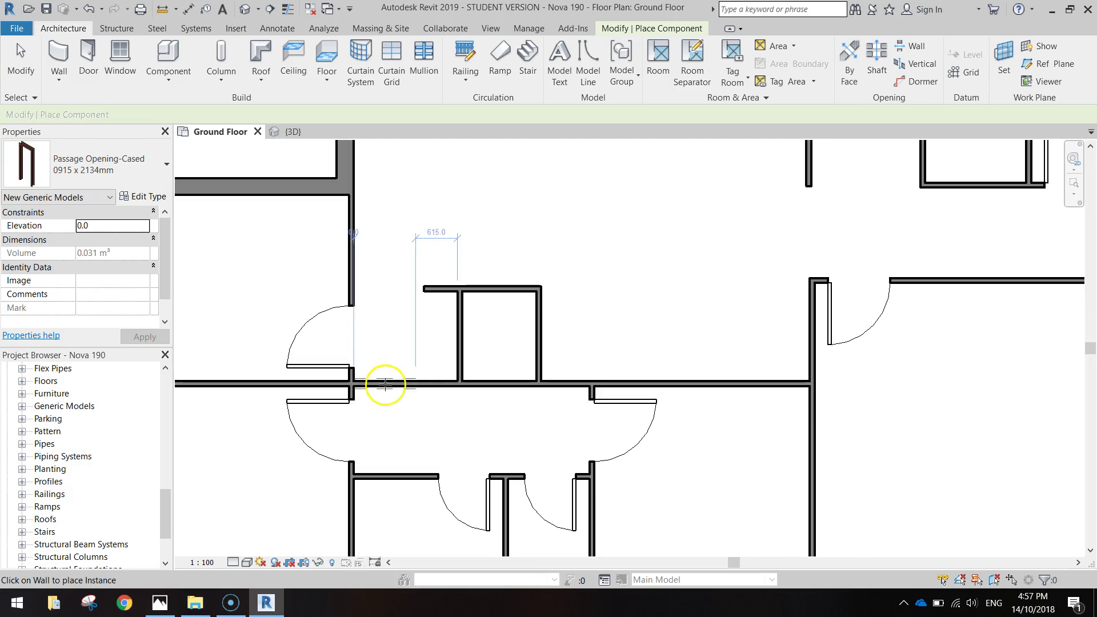
pyautogui.click(392, 384)
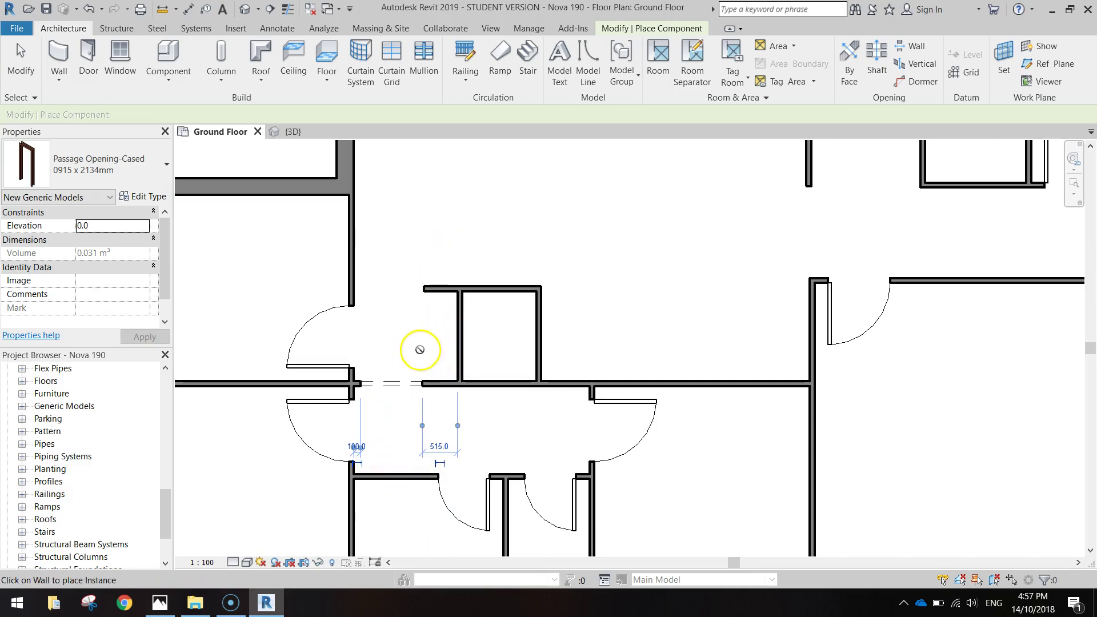
# Step: Inspect the new 0915 x 2134mm passage opening in the 3D view
pyautogui.click(295, 132)
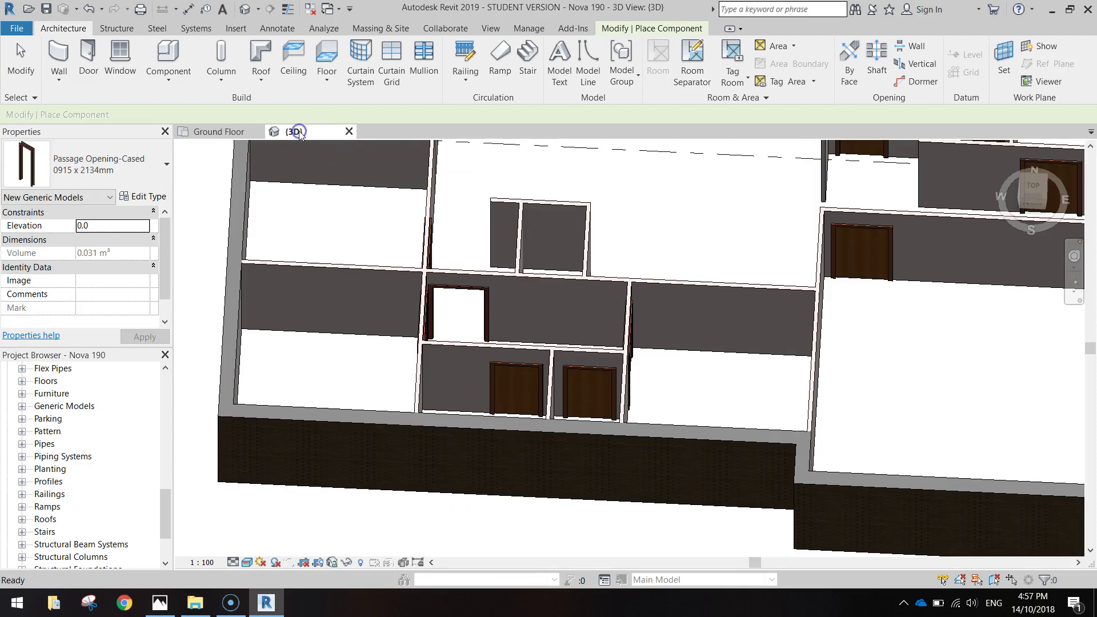
pyautogui.scroll(4, 461, 342)
pyautogui.click(473, 294)
pyautogui.moveTo(455, 313)
pyautogui.keyDown('shift'); pyautogui.mouseDown(button='middle')
pyautogui.moveTo(437, 325)
pyautogui.moveTo(465, 314)
pyautogui.mouseUp(button='middle'); pyautogui.keyUp('shift')
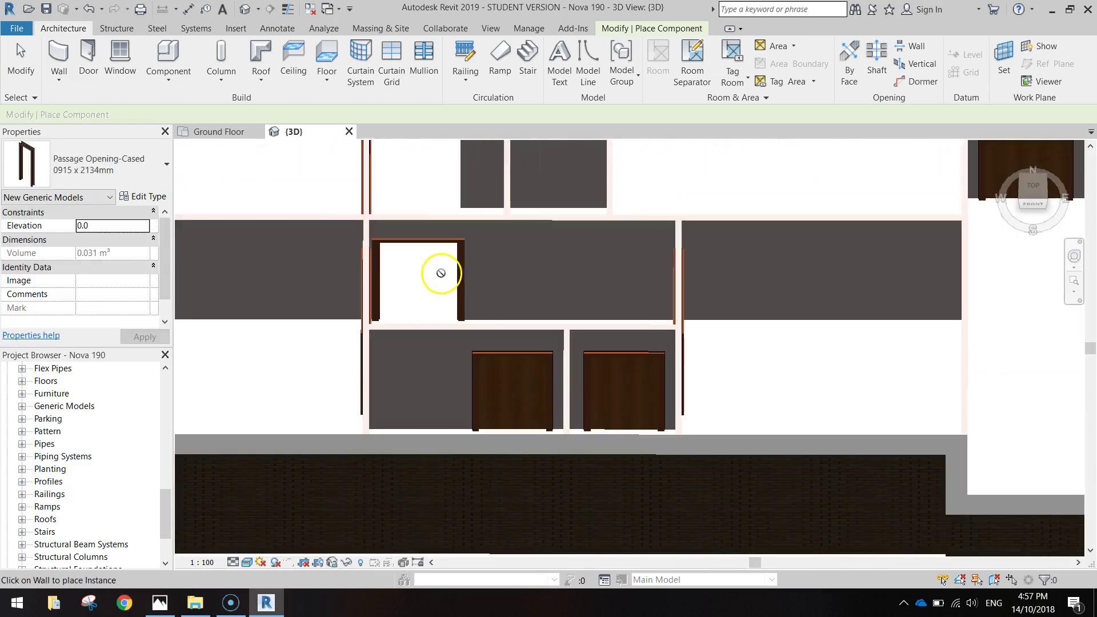
# Step: Place a 0762 x 2032mm cased passage opening centred in the short wall between the small recess and the upper bedroom on the Ground Floor plan
pyautogui.click(246, 132)
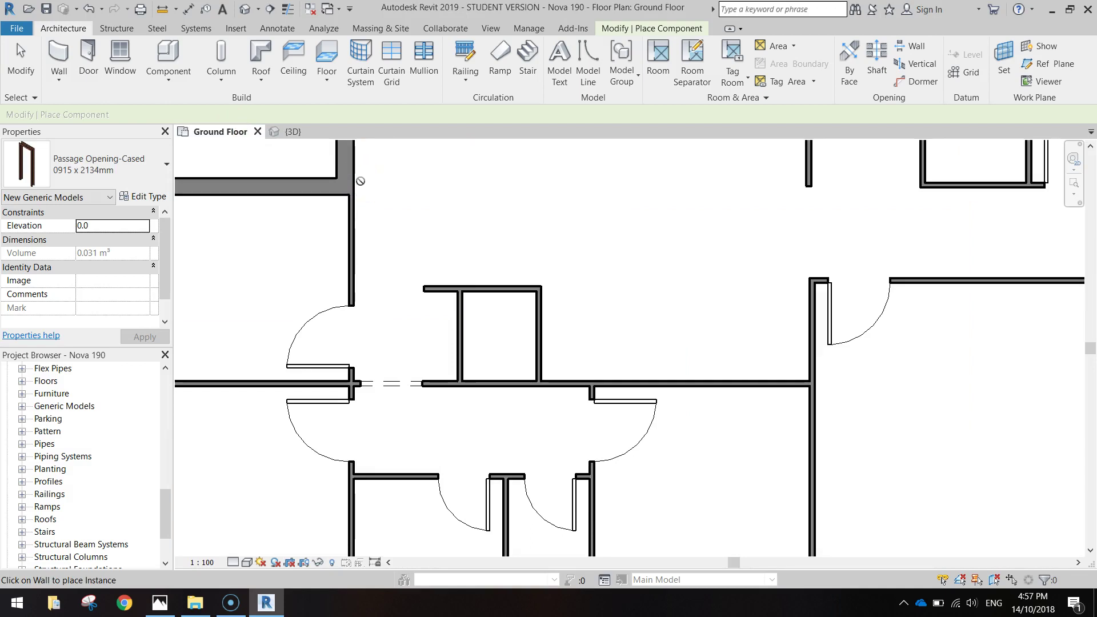
pyautogui.moveTo(622, 226); pyautogui.dragTo(531, 301, button='middle')
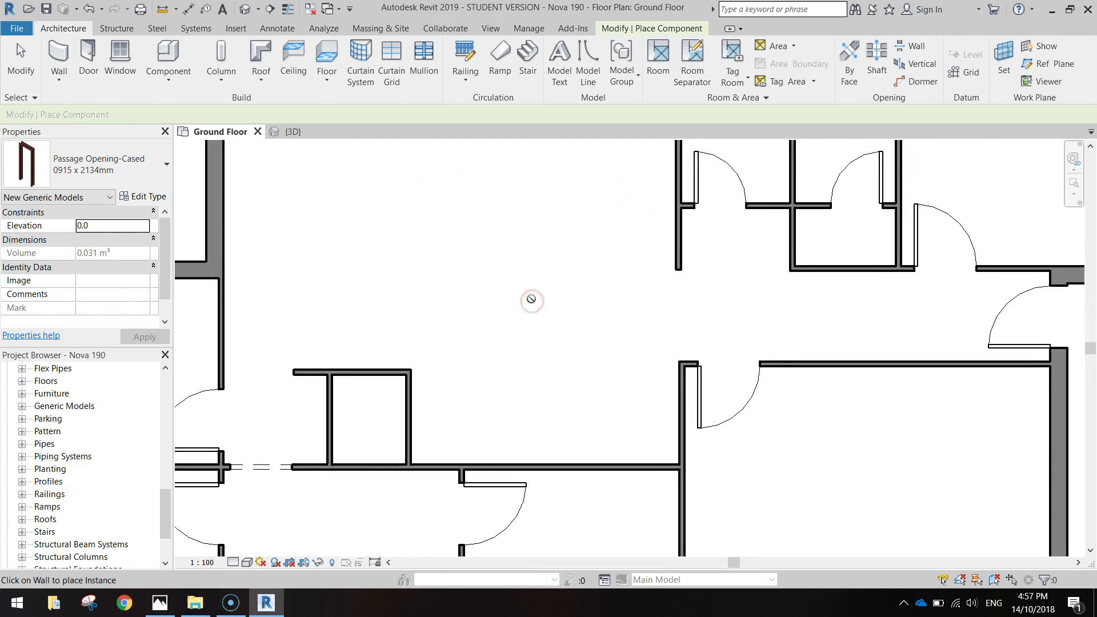
pyautogui.moveTo(953, 276); pyautogui.dragTo(746, 313, button='middle')
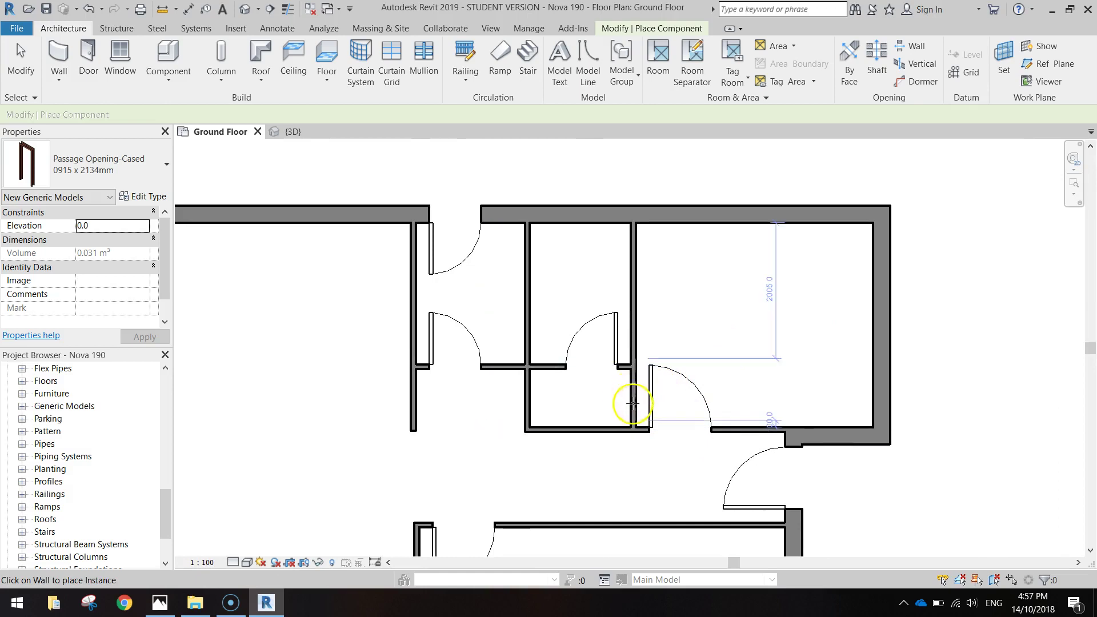
pyautogui.scroll(2, 633, 399)
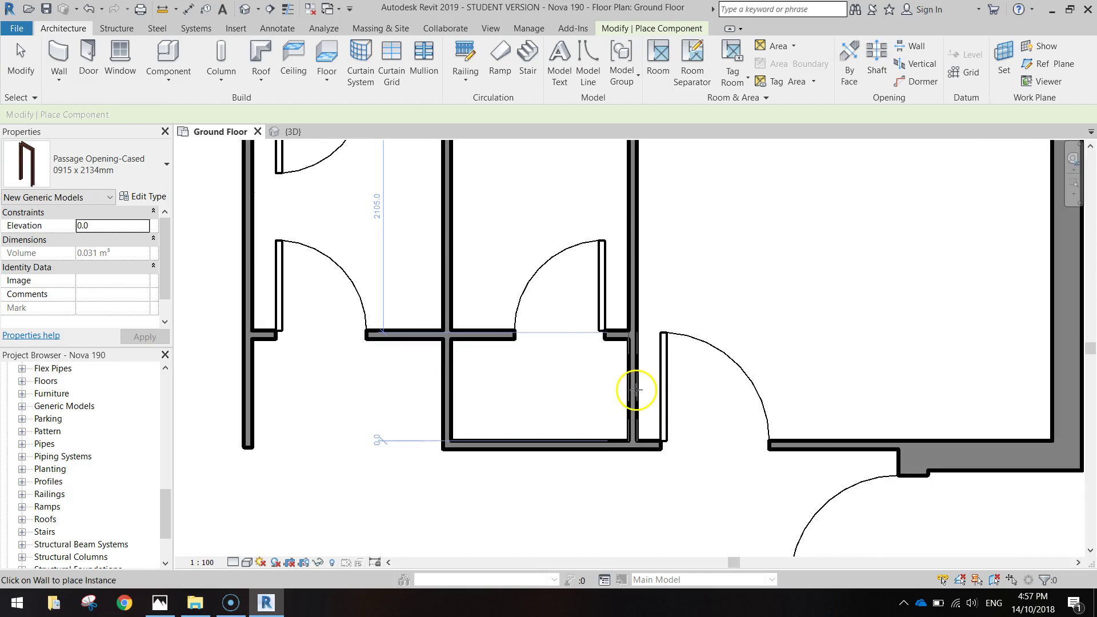
pyautogui.click(83, 162)
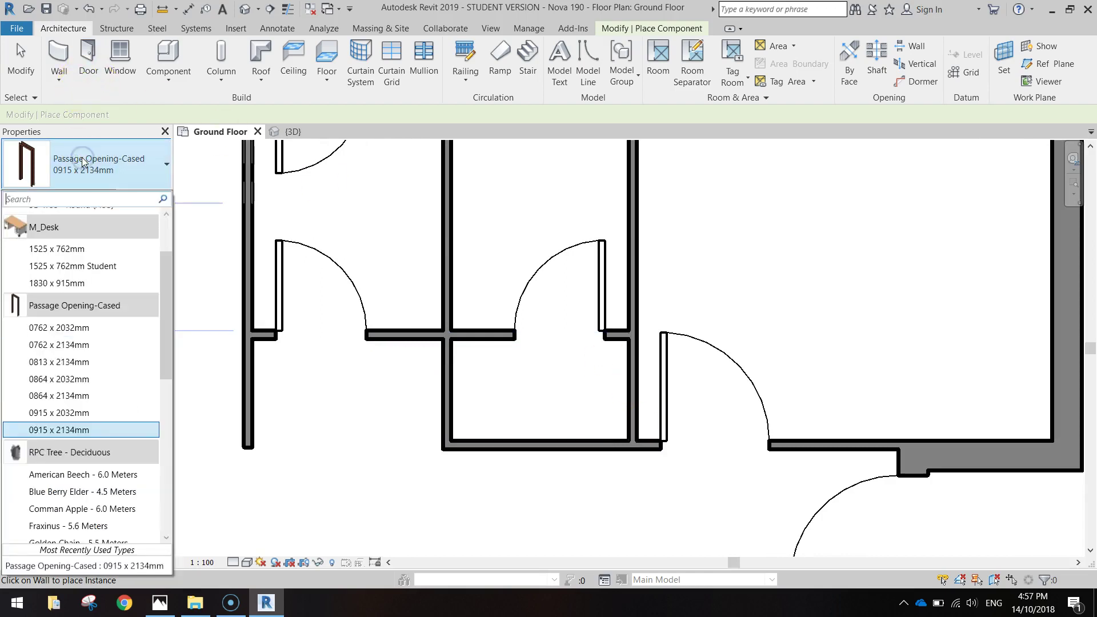
pyautogui.click(74, 396)
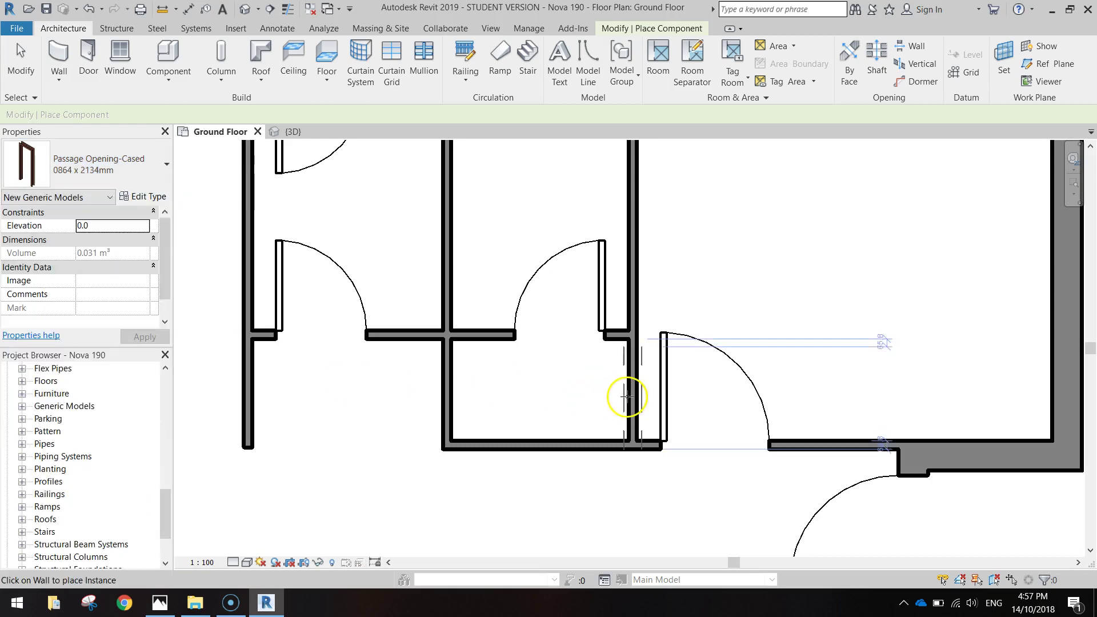
pyautogui.click(100, 162)
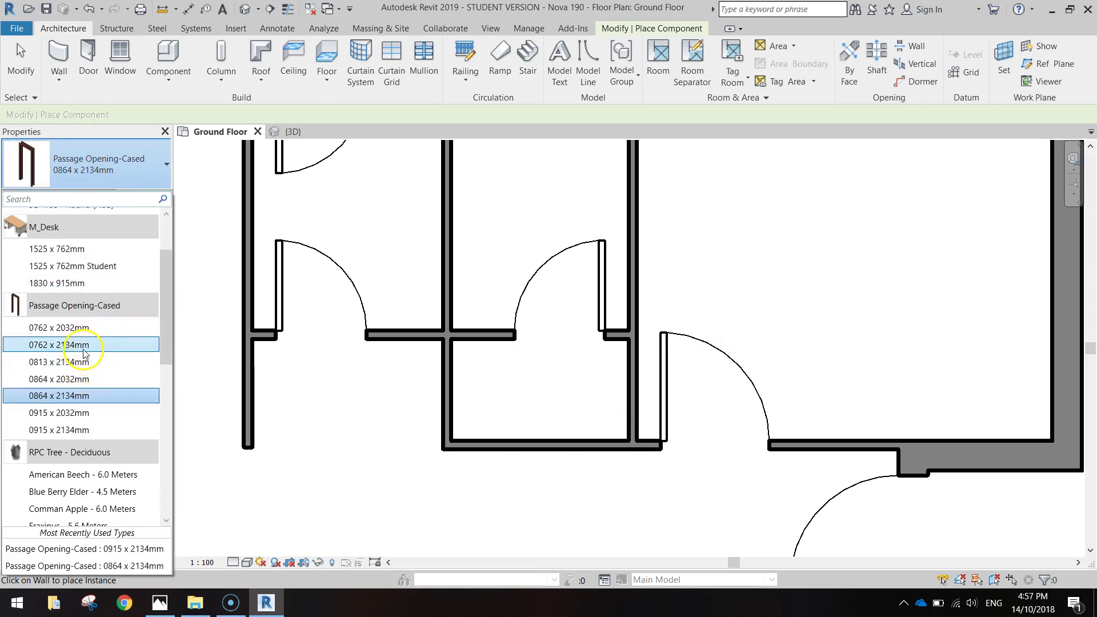
pyautogui.click(80, 345)
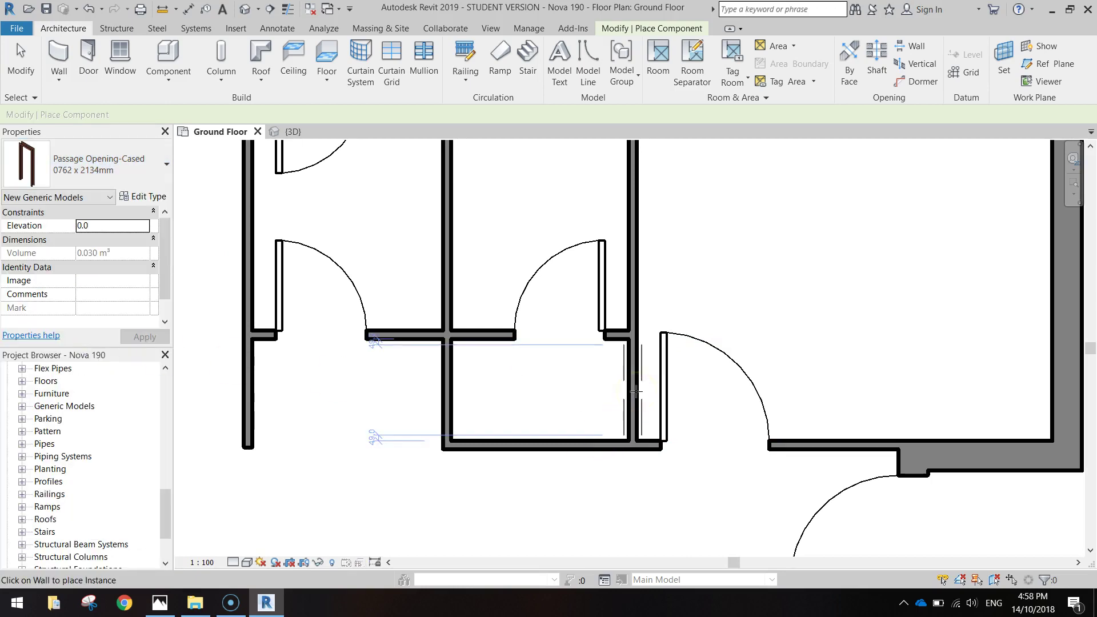
pyautogui.click(80, 166)
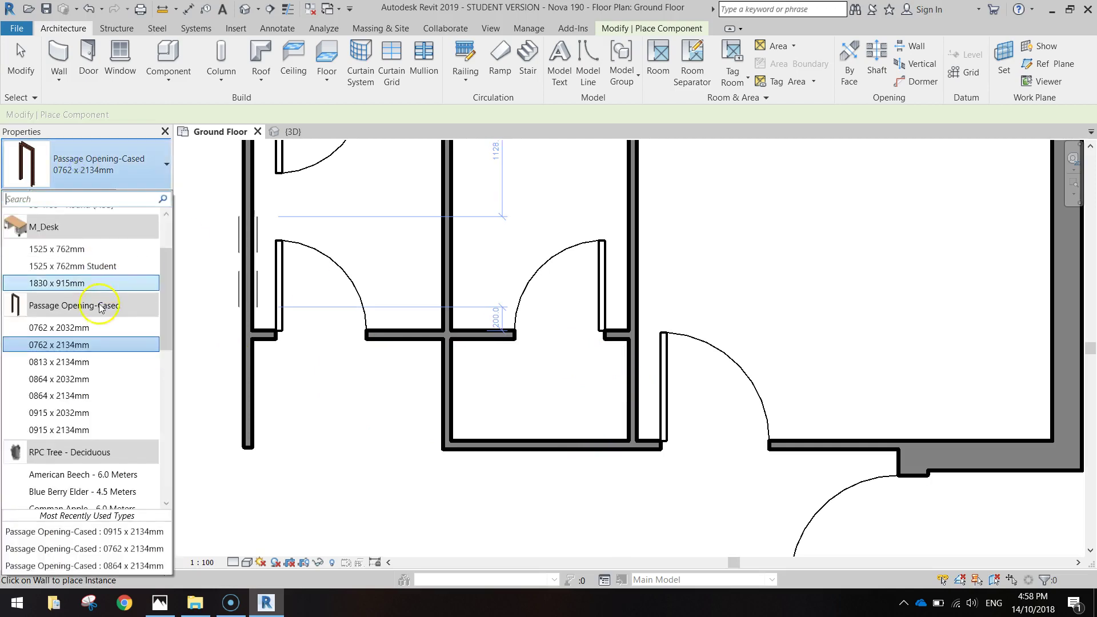
pyautogui.click(87, 331)
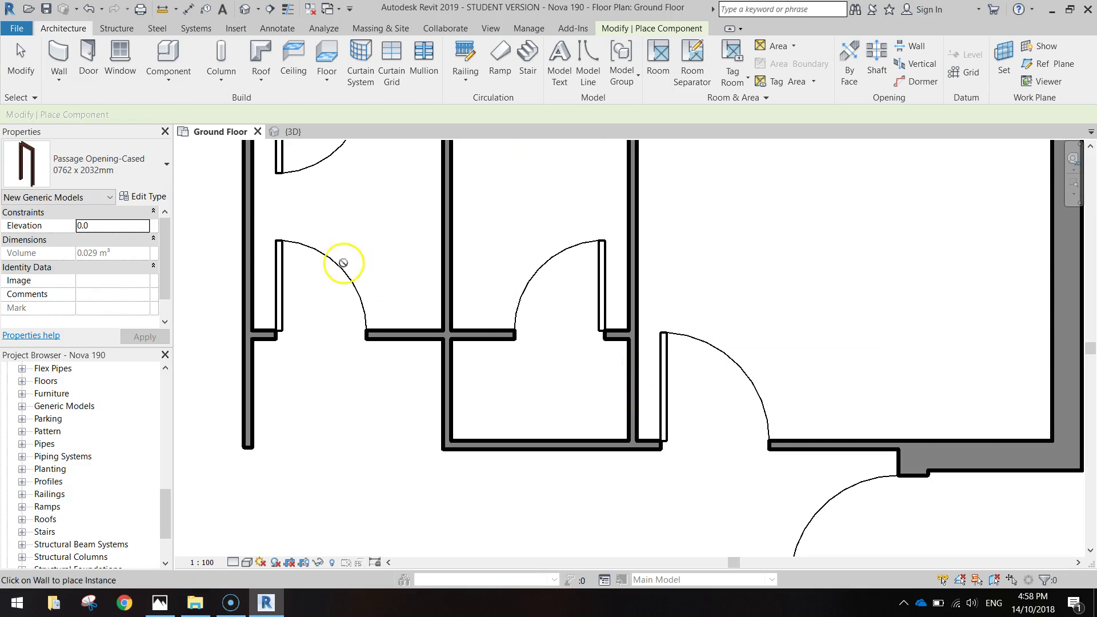
pyautogui.click(85, 166)
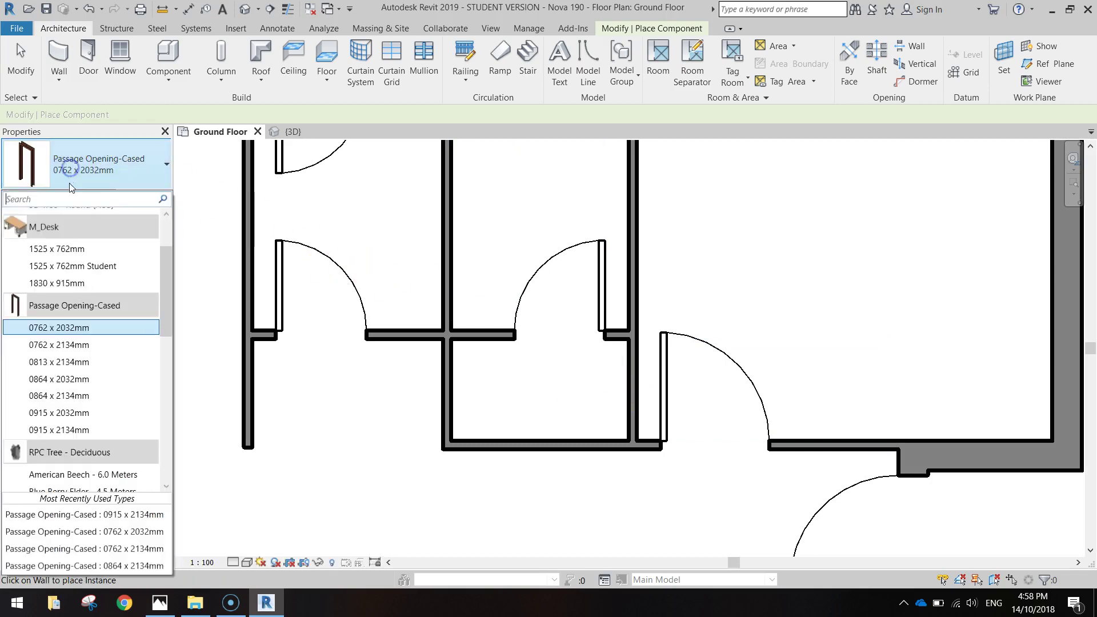
pyautogui.click(66, 328)
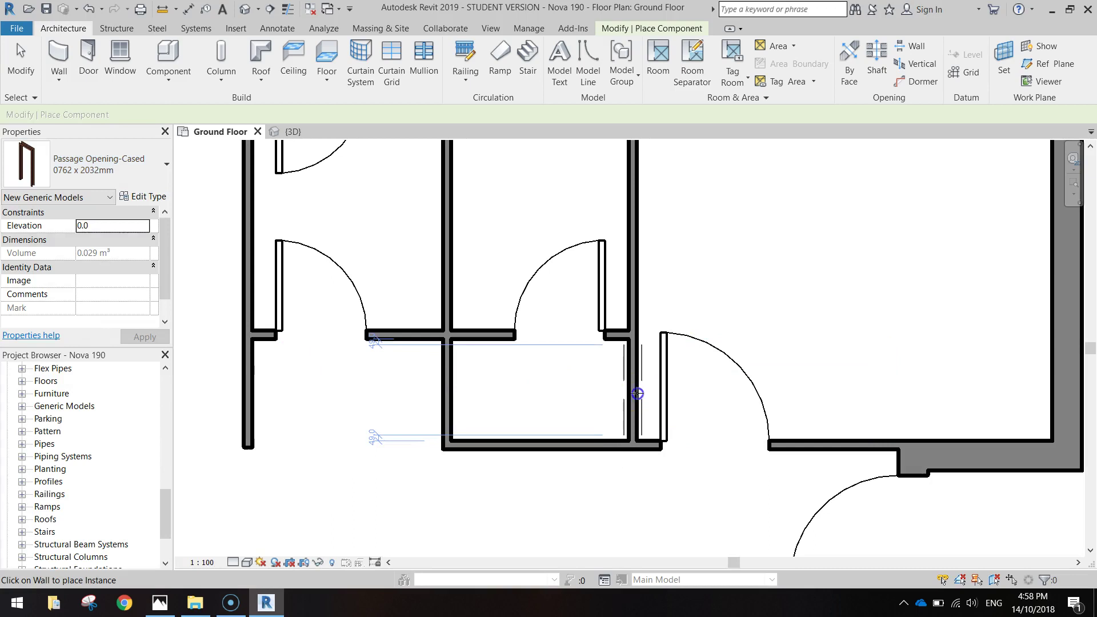
pyautogui.click(638, 393)
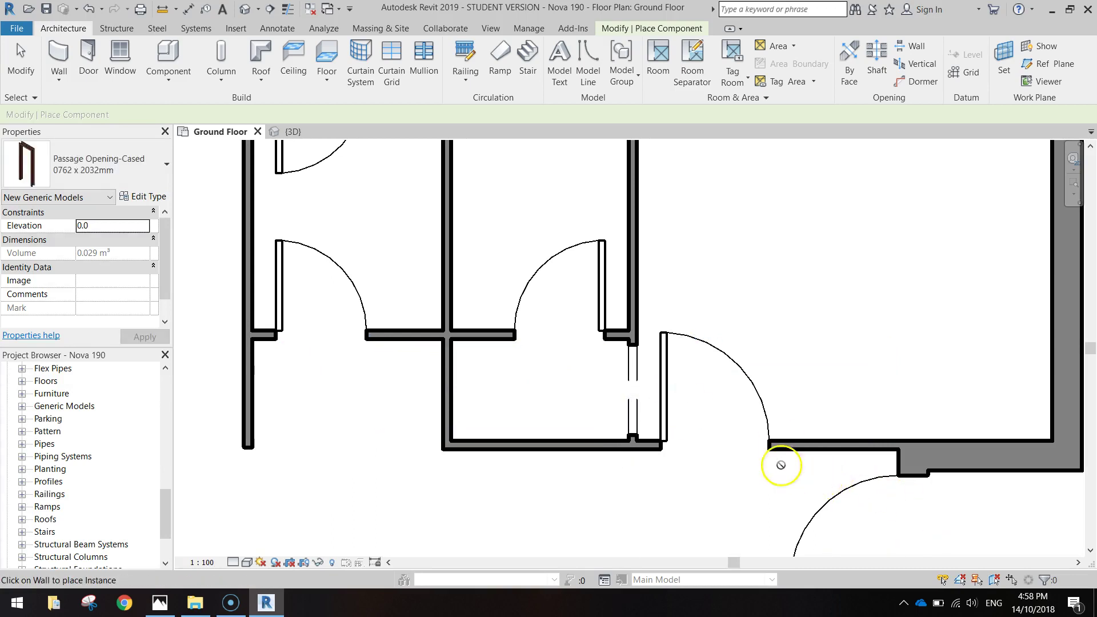
# Step: Inspect the new 0762 x 2032mm passage opening and the surrounding doors in the 3D view
pyautogui.click(292, 133)
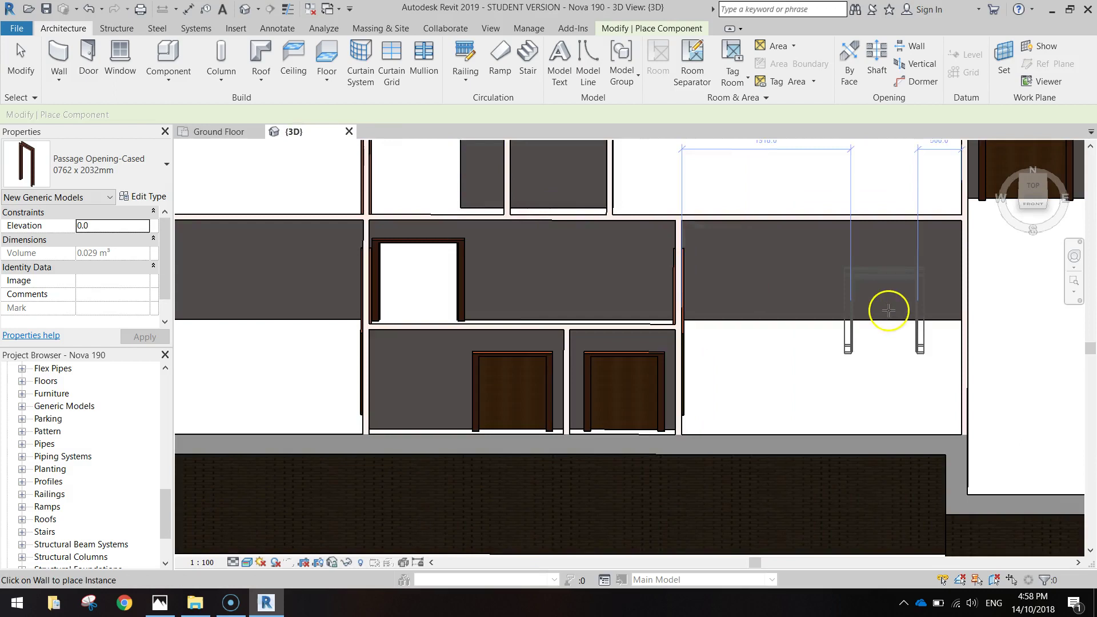
pyautogui.scroll(-6, 979, 276)
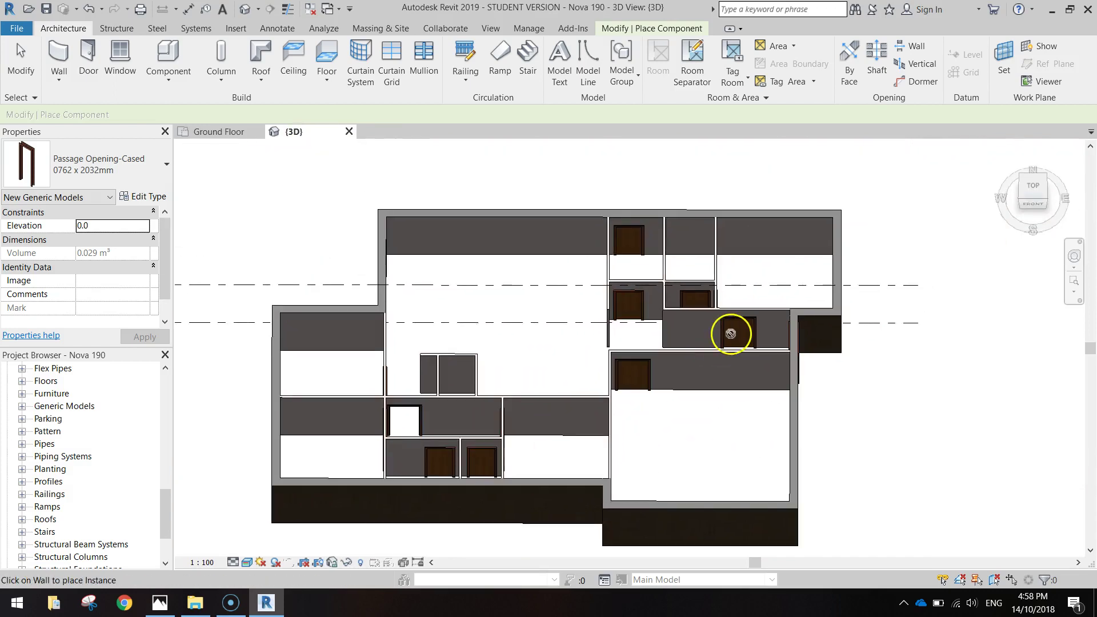
pyautogui.scroll(3, 731, 333)
pyautogui.keyDown('shift'); pyautogui.moveTo(762, 281); pyautogui.dragTo(570, 282, button='middle'); pyautogui.keyUp('shift')
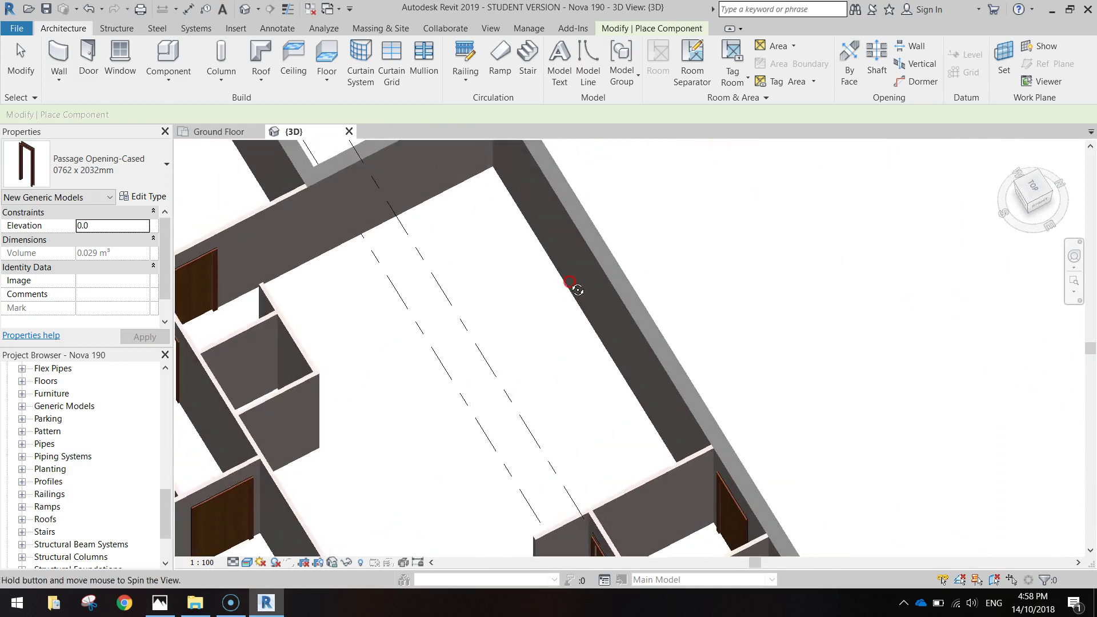
pyautogui.scroll(-3, 577, 290)
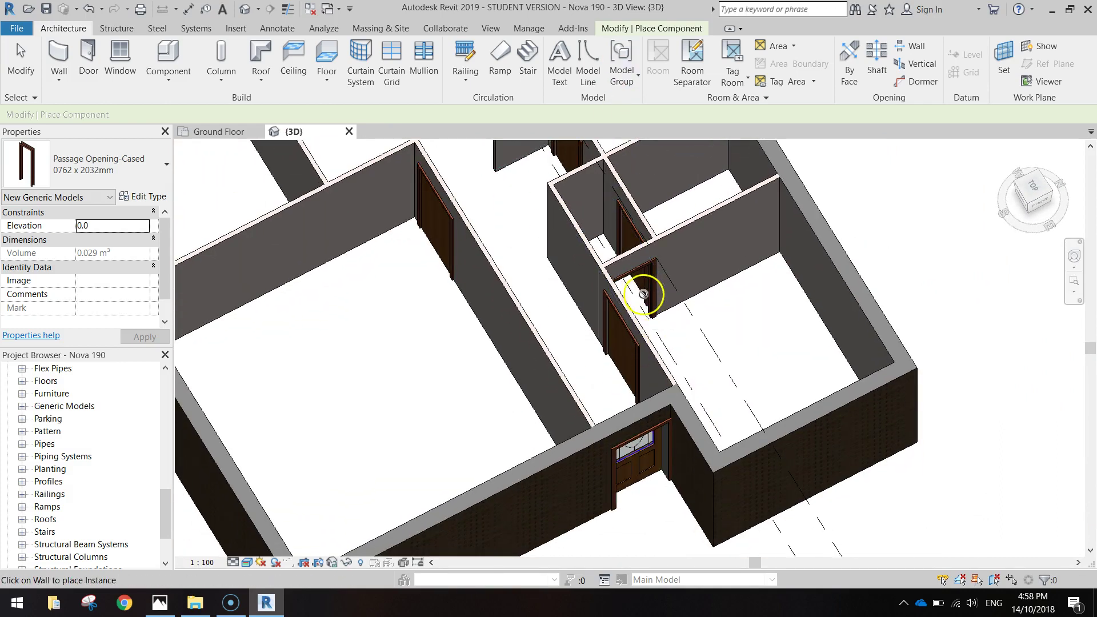
pyautogui.keyDown('shift'); pyautogui.moveTo(632, 289); pyautogui.dragTo(593, 369, button='middle'); pyautogui.keyUp('shift')
pyautogui.scroll(-5, 558, 482)
pyautogui.moveTo(505, 343); pyautogui.dragTo(671, 406, button='middle')
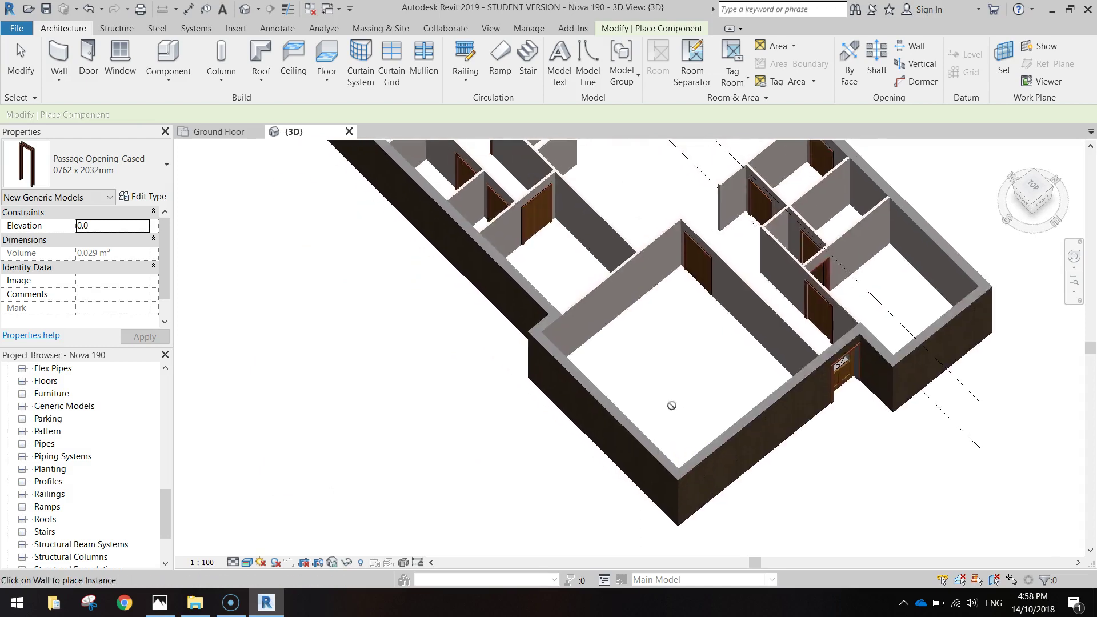
# Step: On the Ground Floor plan, move the stud wall holding the two small rooms' doors to 1800 mm from the upper exterior wall
pyautogui.click(247, 137)
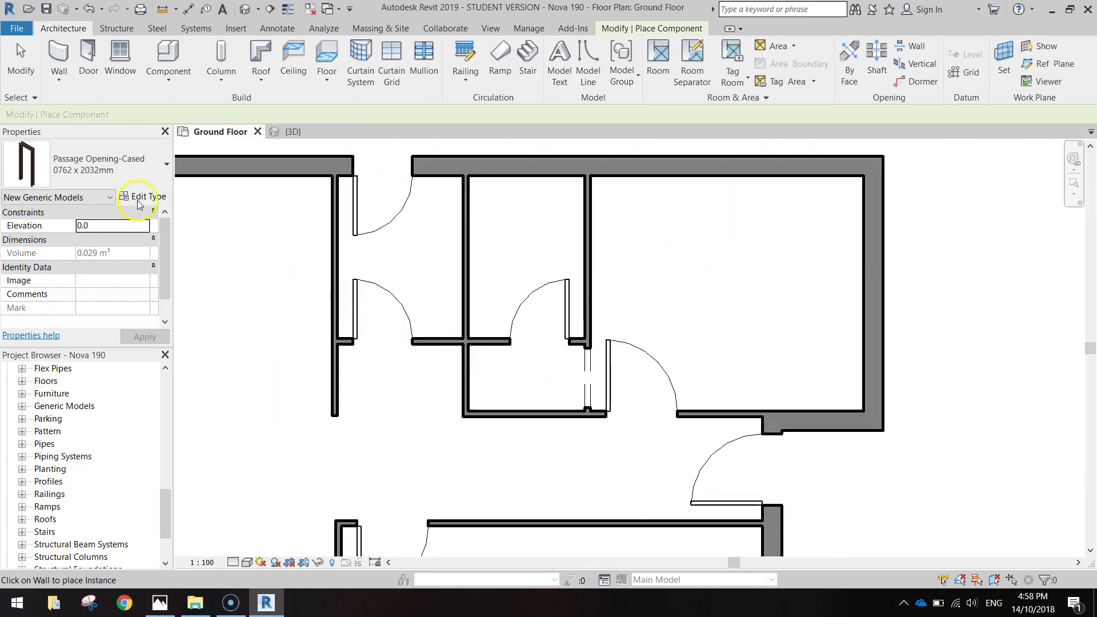
pyautogui.click(20, 63)
pyautogui.click(438, 342)
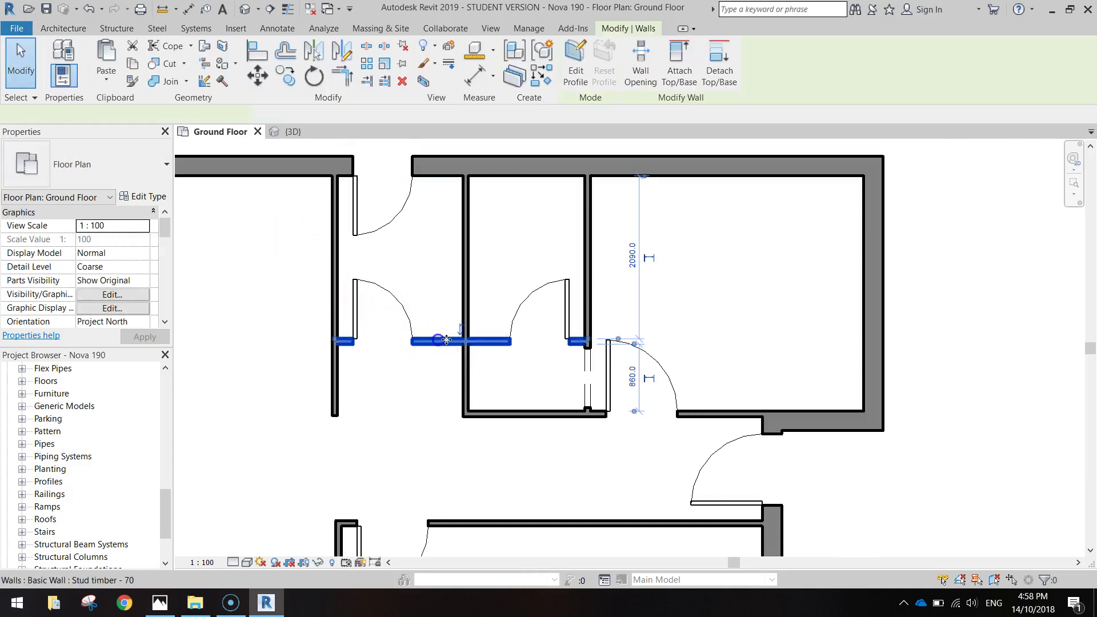
pyautogui.moveTo(440, 324); pyautogui.dragTo(444, 316)
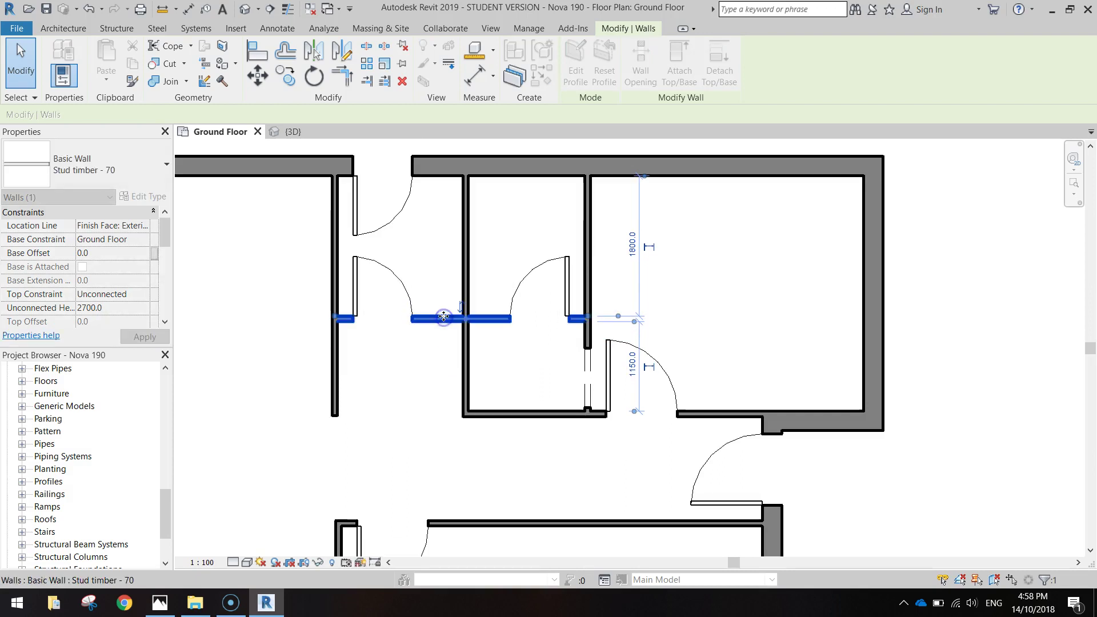
# Step: Shift the 0762 x 2032mm cased passage opening up along its wall to 300 mm from the wall below it
pyautogui.click(589, 377)
pyautogui.moveTo(587, 358); pyautogui.dragTo(585, 352)
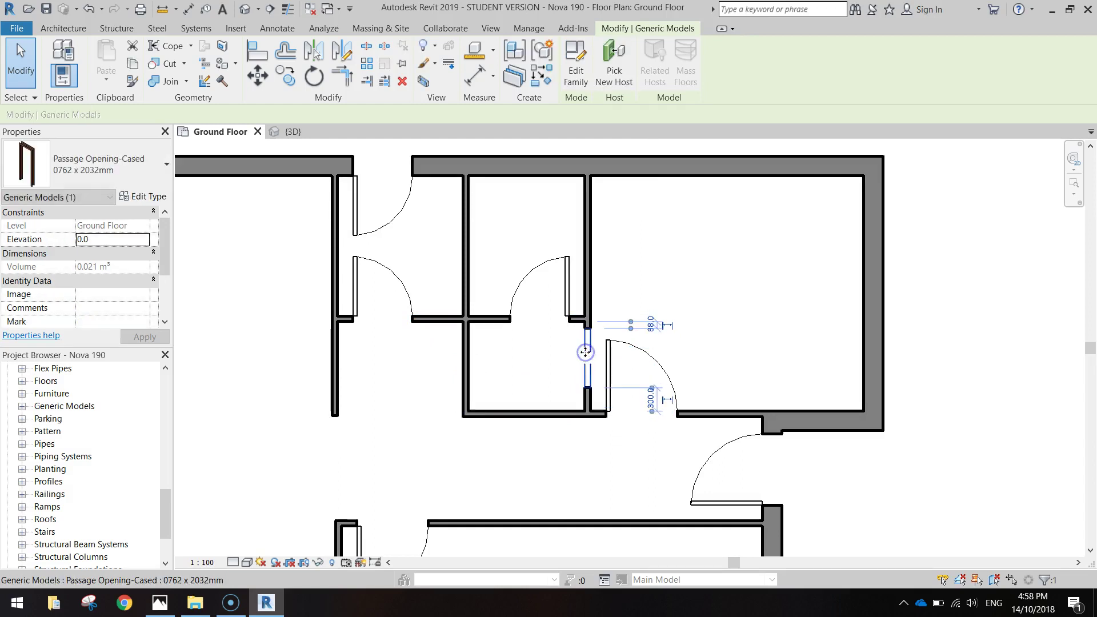
pyautogui.click(849, 339)
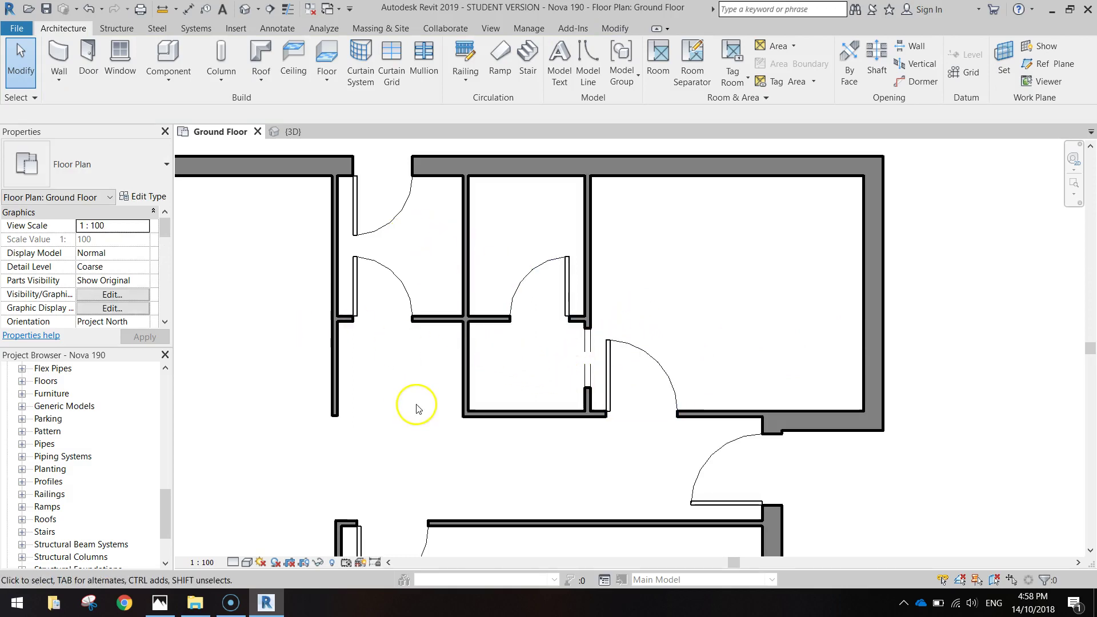
# Step: Load the Overhead-Sectional door family from the library's Doors folder
pyautogui.scroll(-2, 413, 405)
pyautogui.moveTo(419, 429); pyautogui.dragTo(624, 353, button='middle')
pyautogui.scroll(-2, 624, 353)
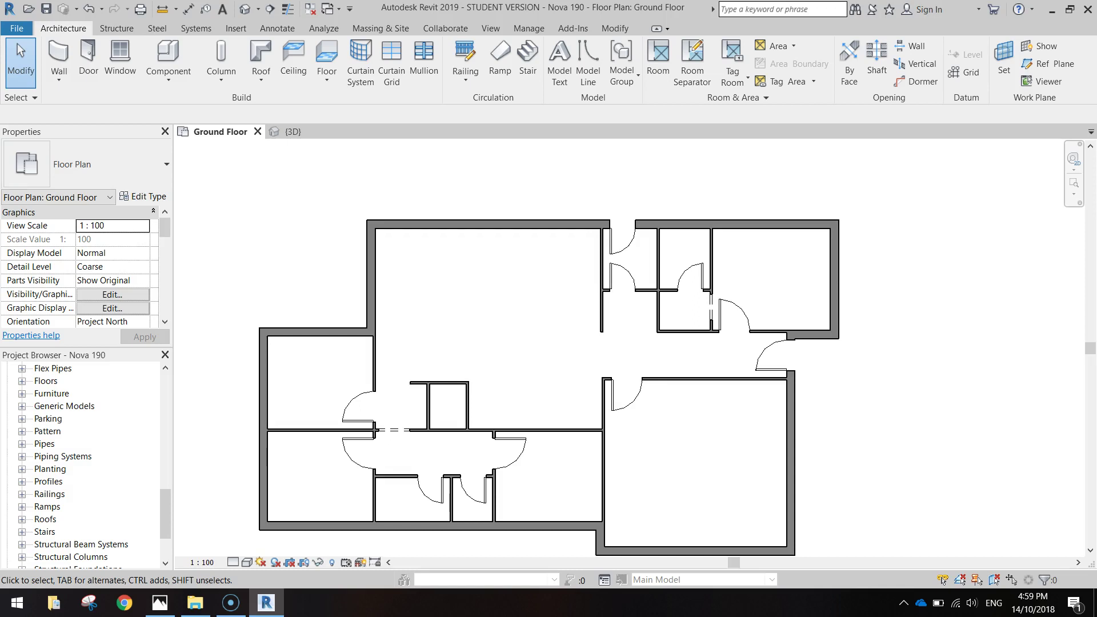
pyautogui.click(236, 28)
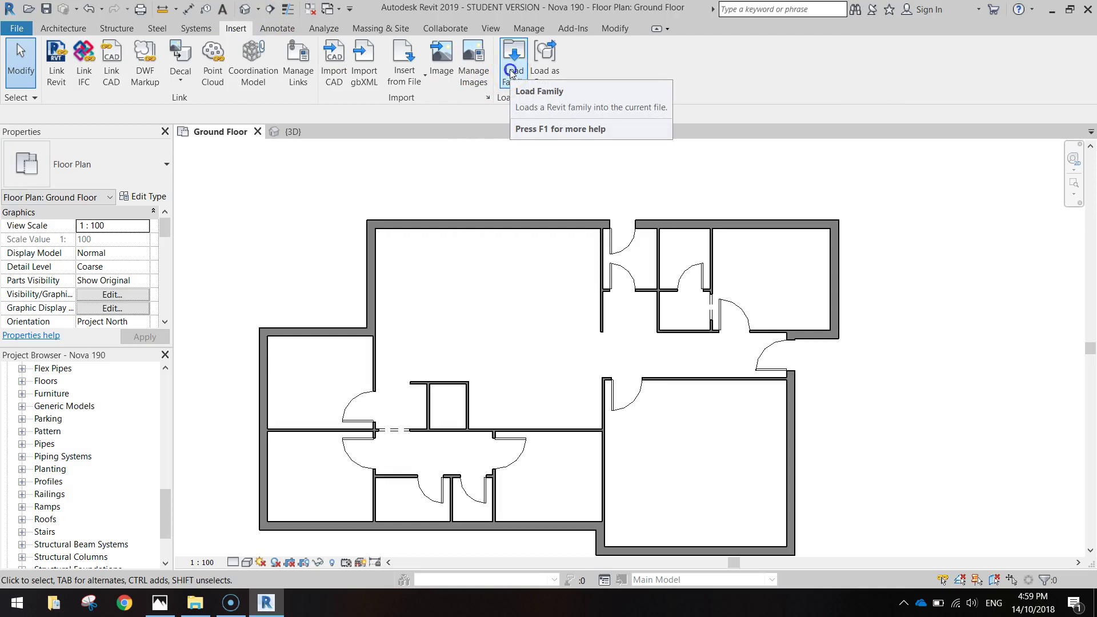
pyautogui.click(512, 72)
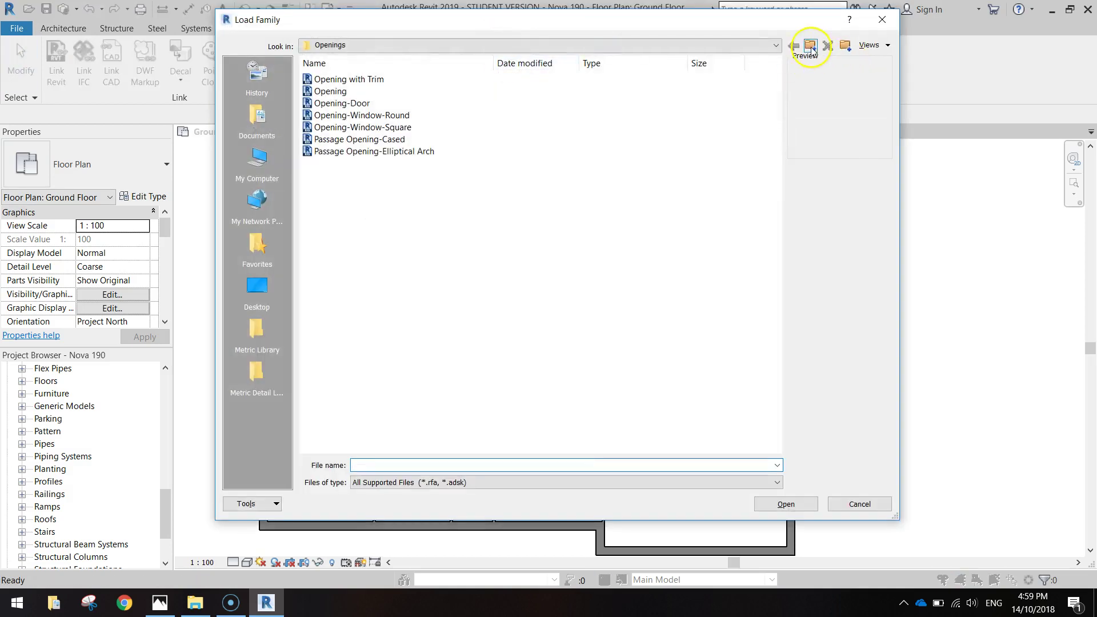
pyautogui.click(811, 46)
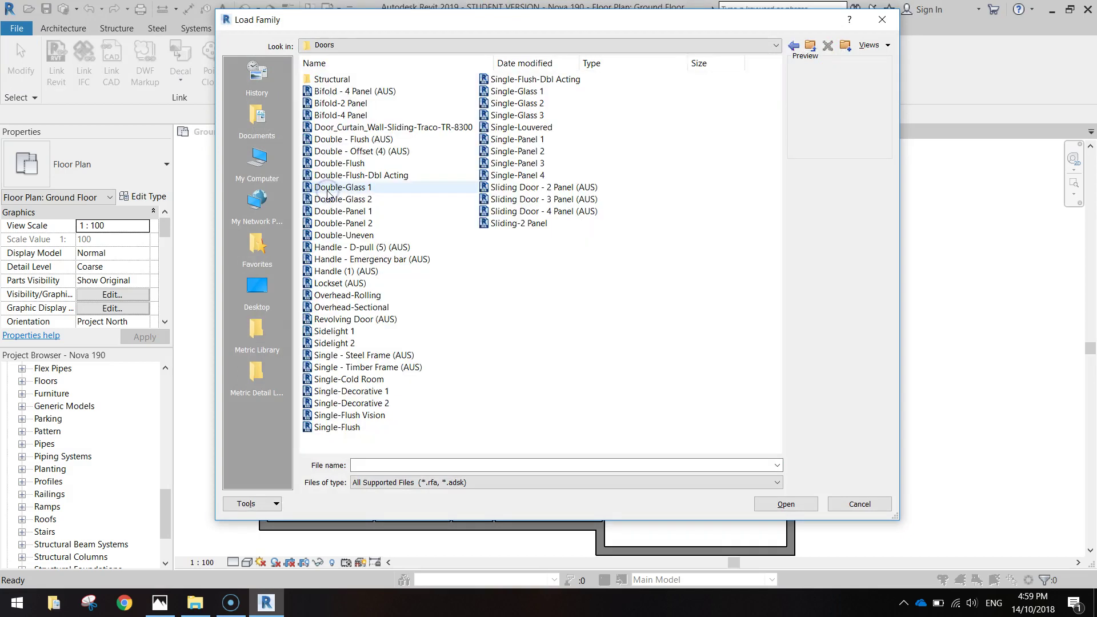
pyautogui.click(346, 295)
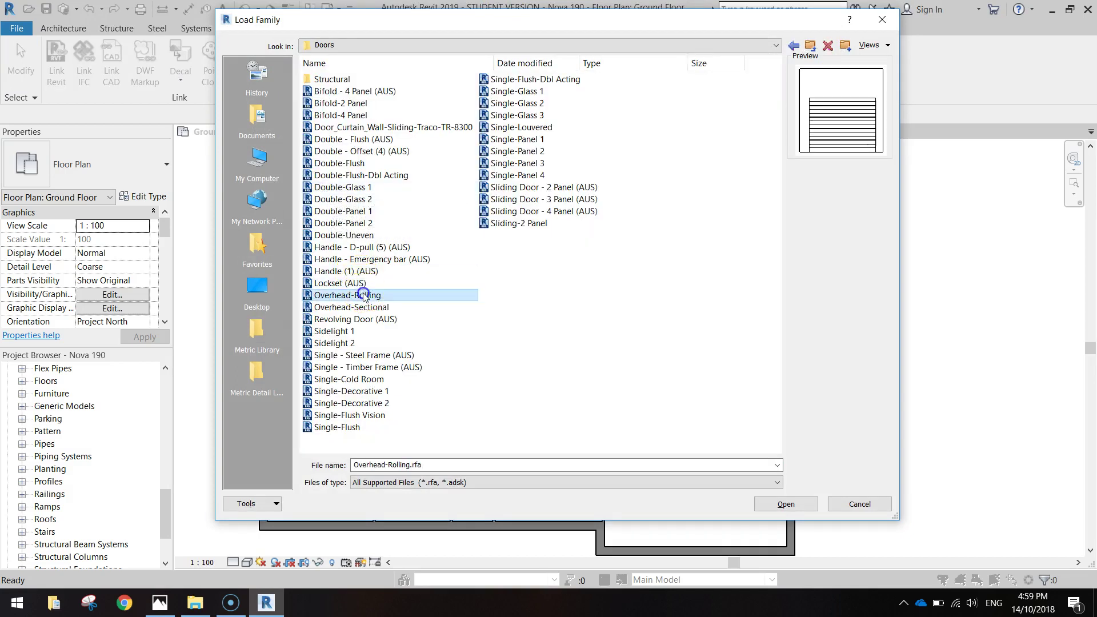
pyautogui.click(367, 308)
pyautogui.click(402, 310)
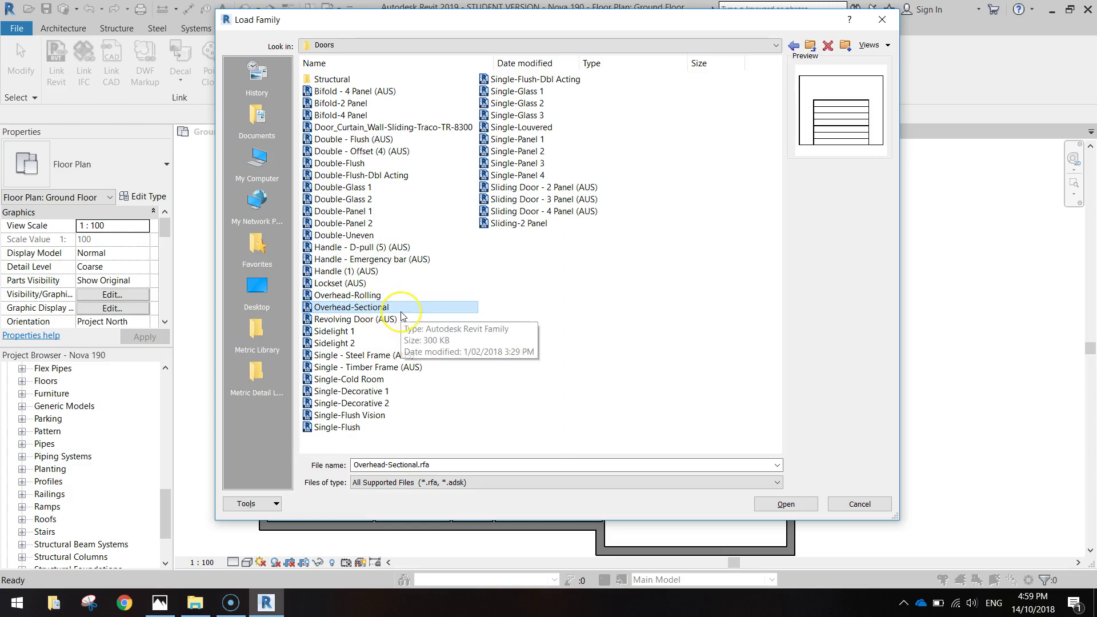
pyautogui.doubleClick(350, 309)
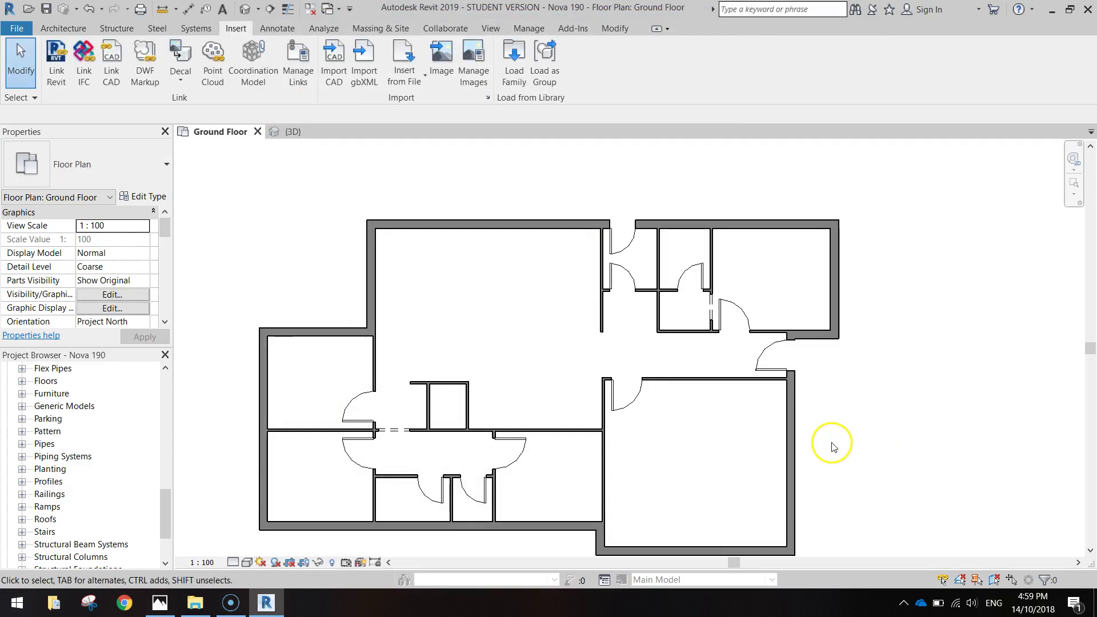
pyautogui.click(55, 31)
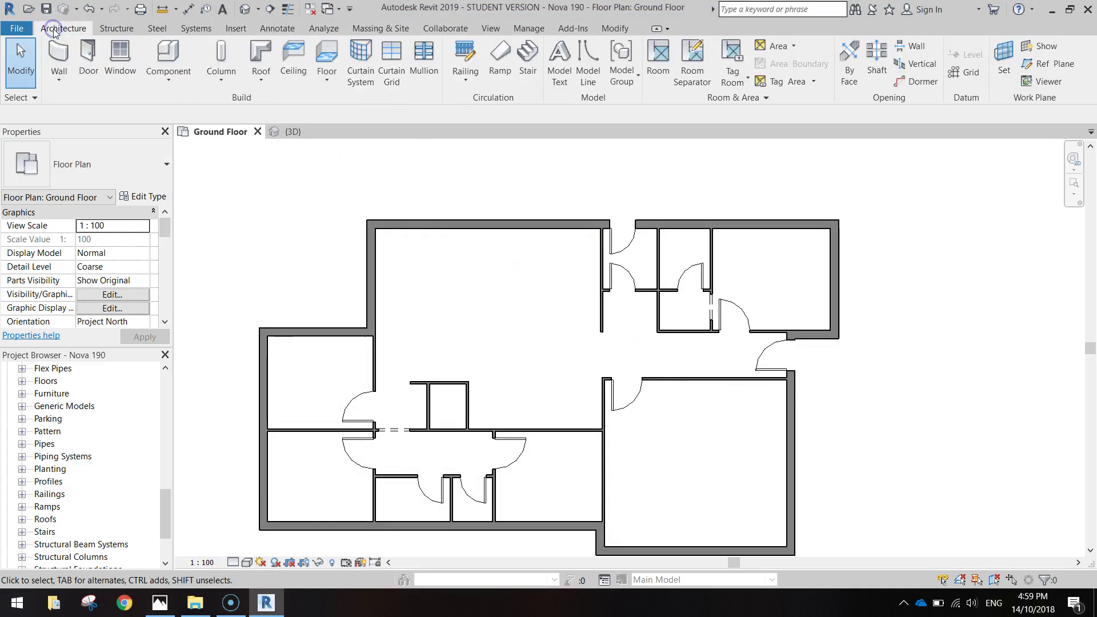
pyautogui.click(167, 53)
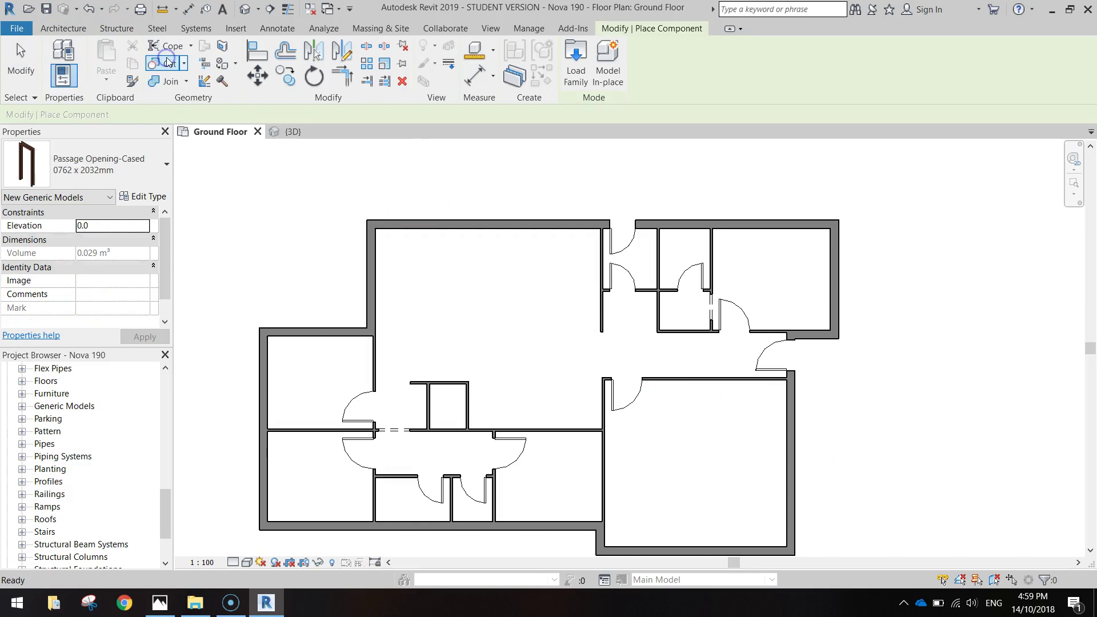
pyautogui.click(166, 164)
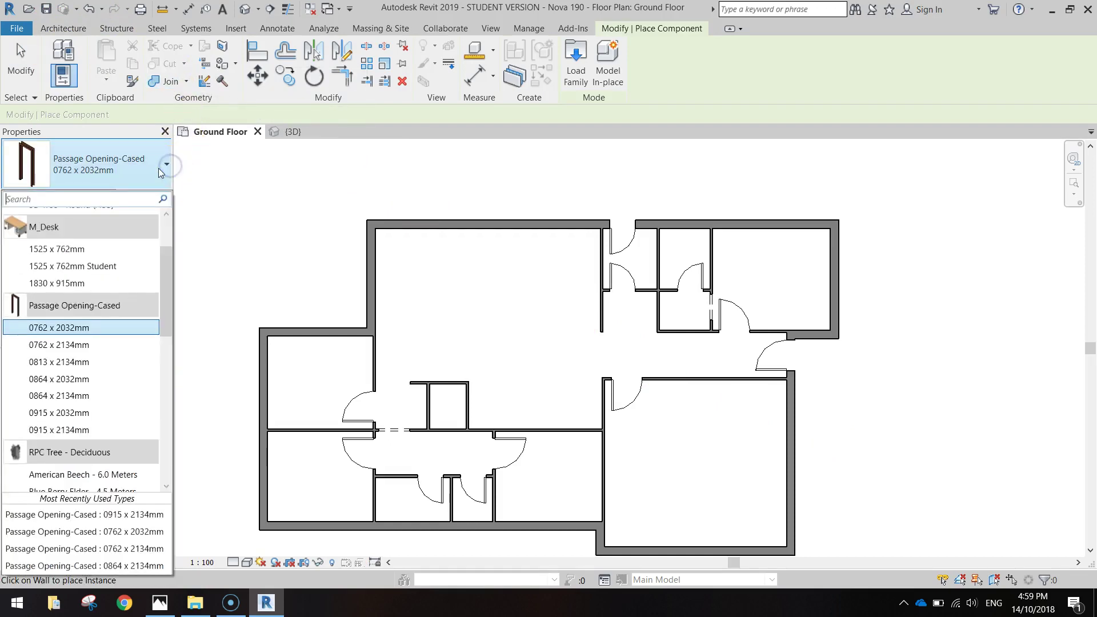
pyautogui.scroll(1, 93, 320)
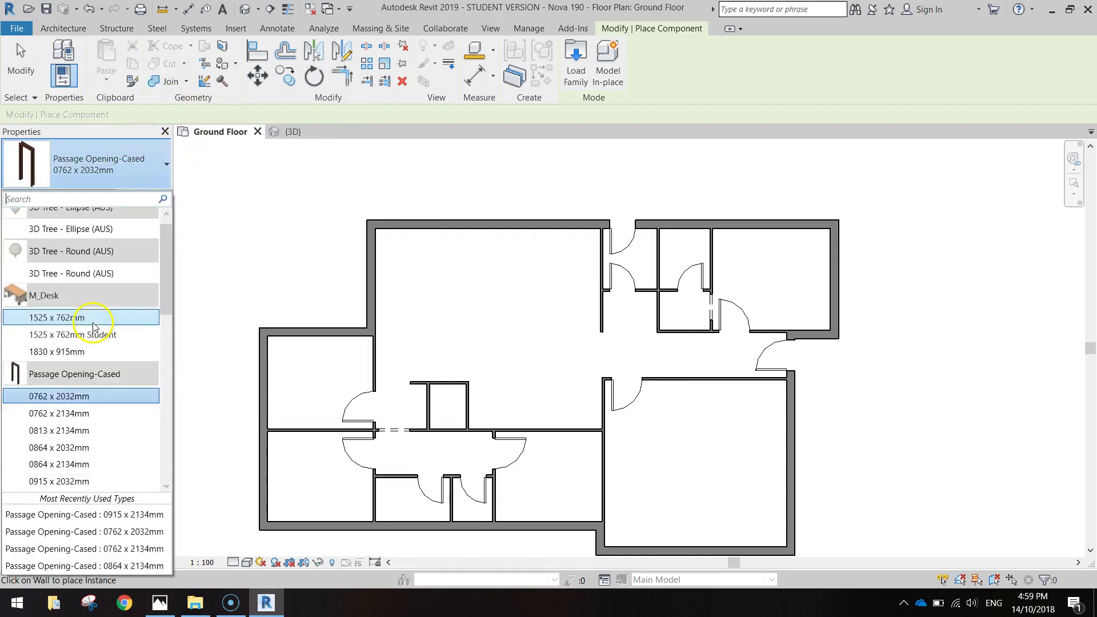
pyautogui.scroll(-10, 93, 325)
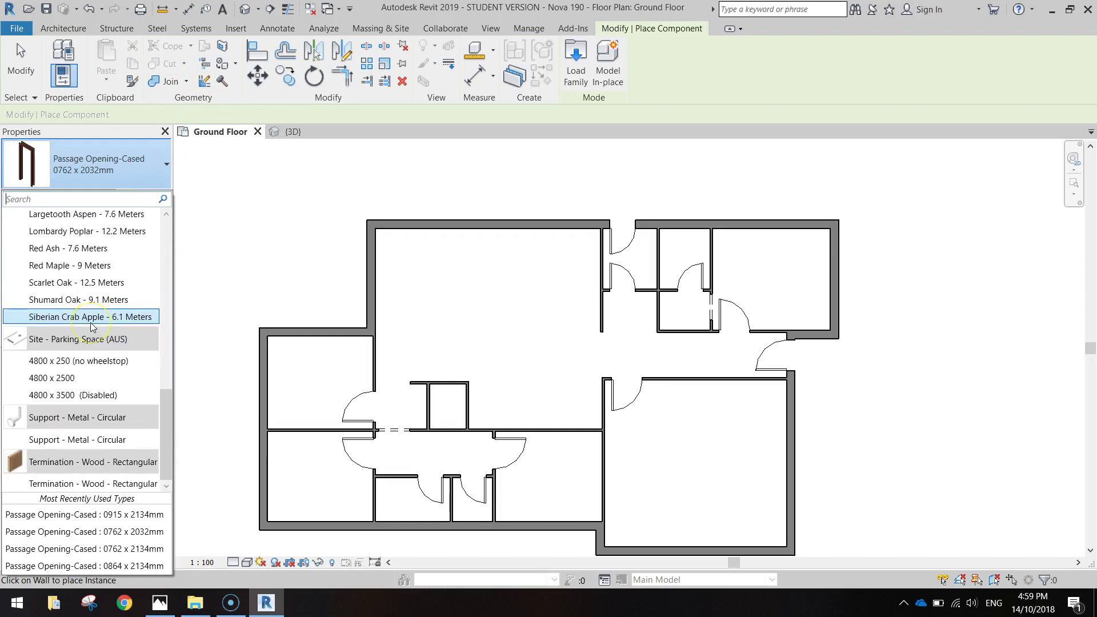
# Step: Place two Overhead-Sectional 2435 x 1981mm doors in the garage's outer wall, one flush with the interior wall and one centred in the remainder
pyautogui.click(89, 30)
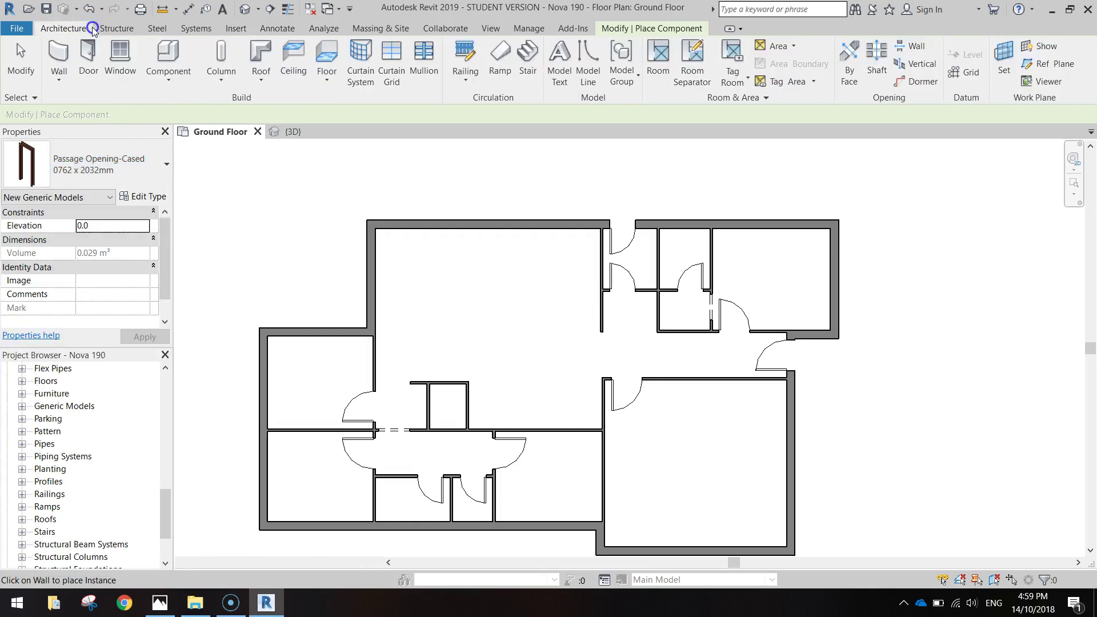
pyautogui.click(88, 55)
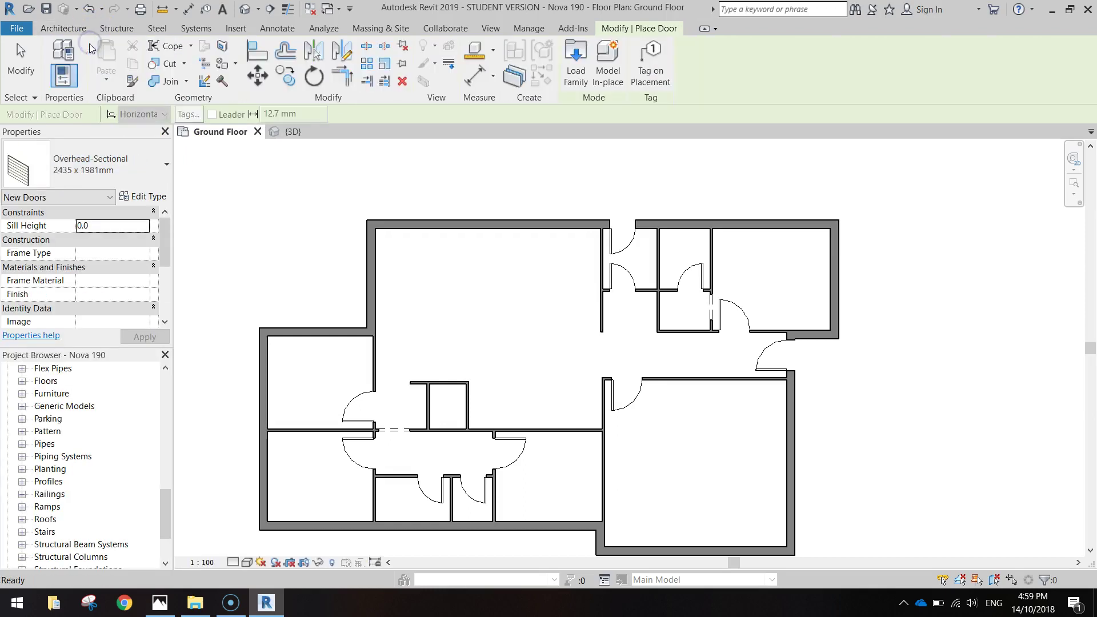
pyautogui.click(132, 180)
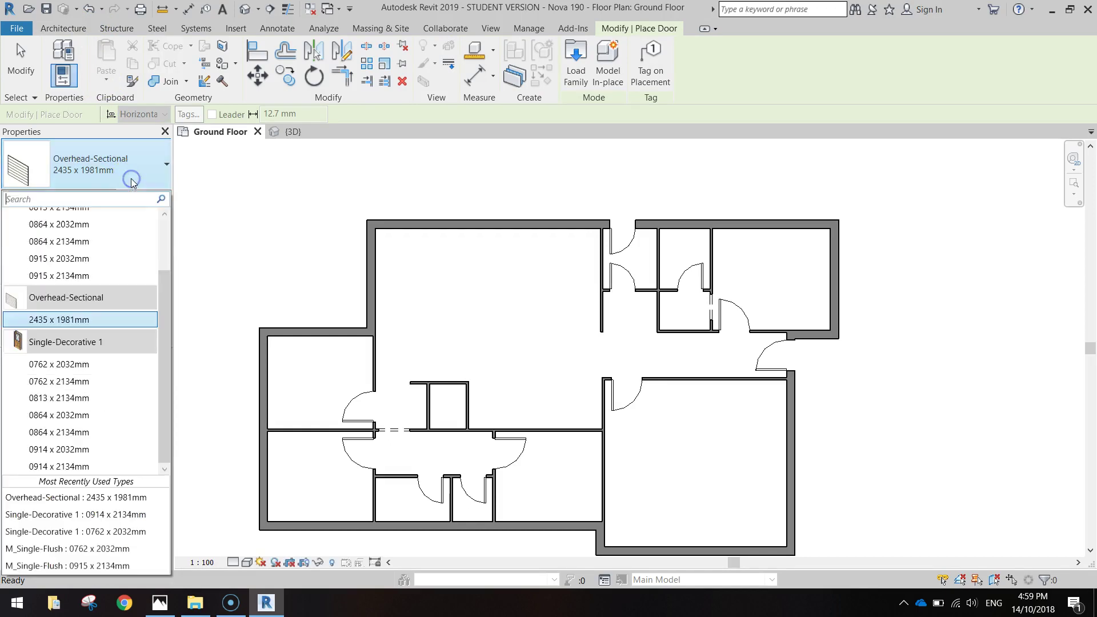
pyautogui.click(64, 325)
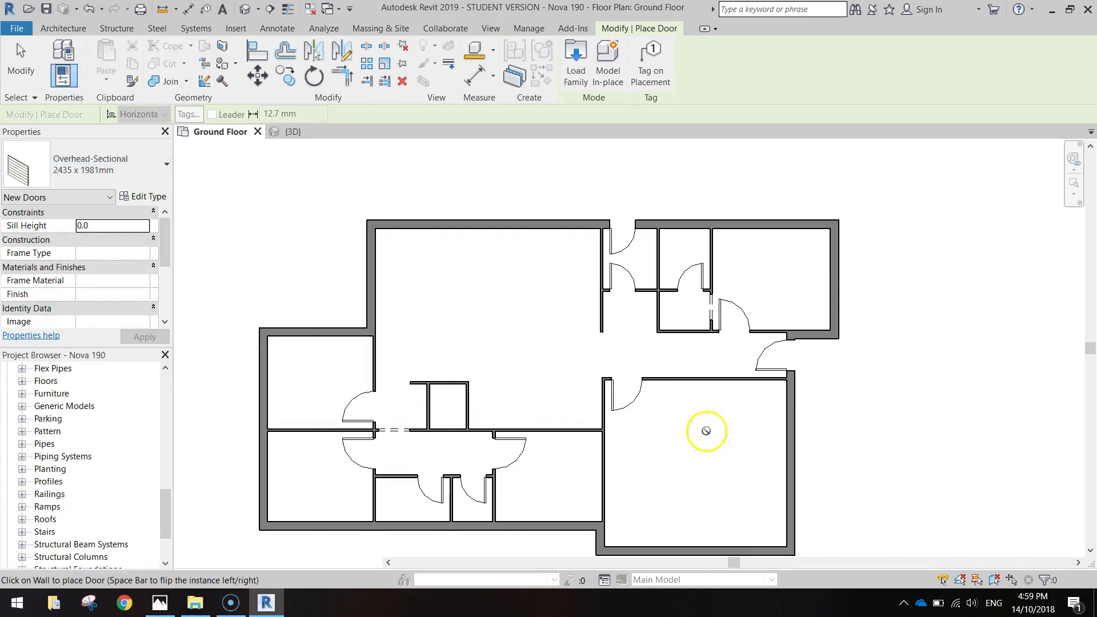
pyautogui.click(789, 427)
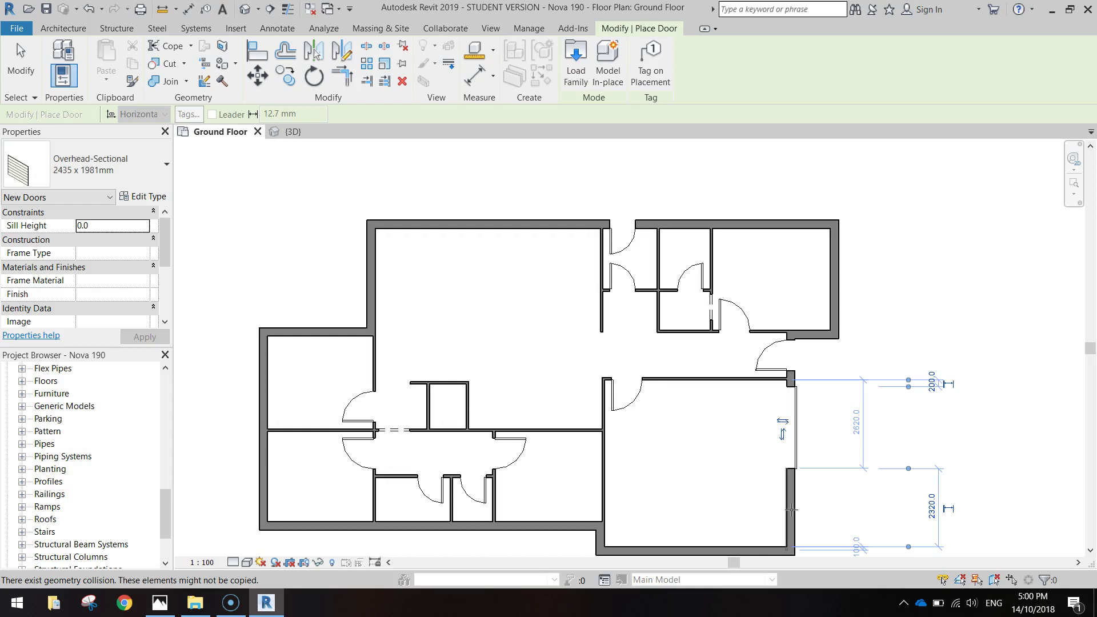
pyautogui.hotkey('ctrl', 'z')
pyautogui.scroll(3, 796, 469)
pyautogui.moveTo(806, 475); pyautogui.dragTo(788, 358, button='middle')
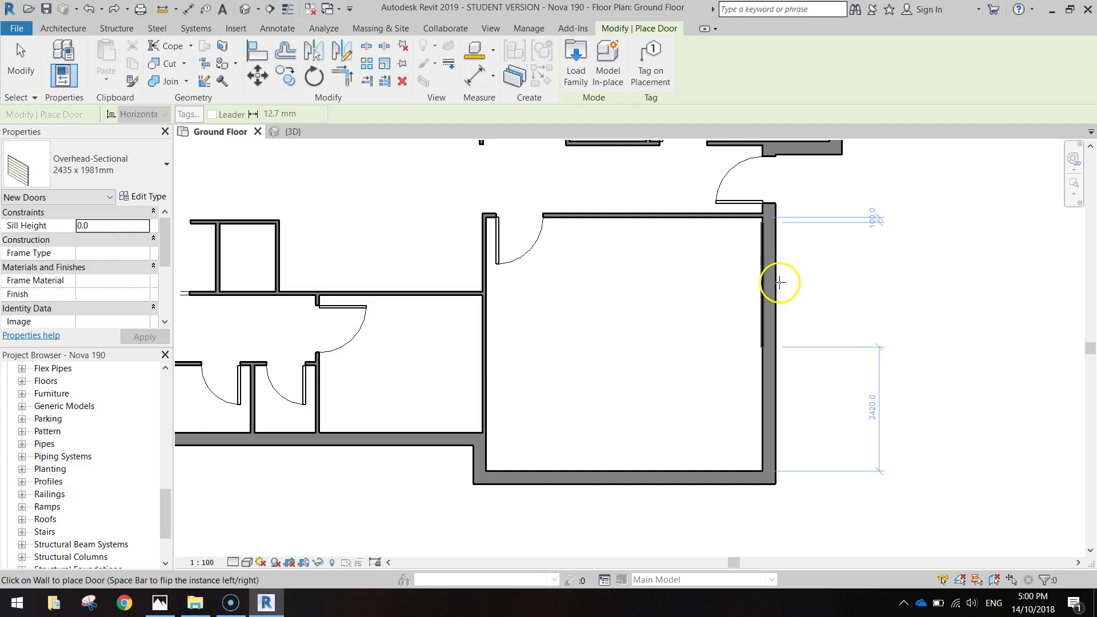
pyautogui.click(778, 316)
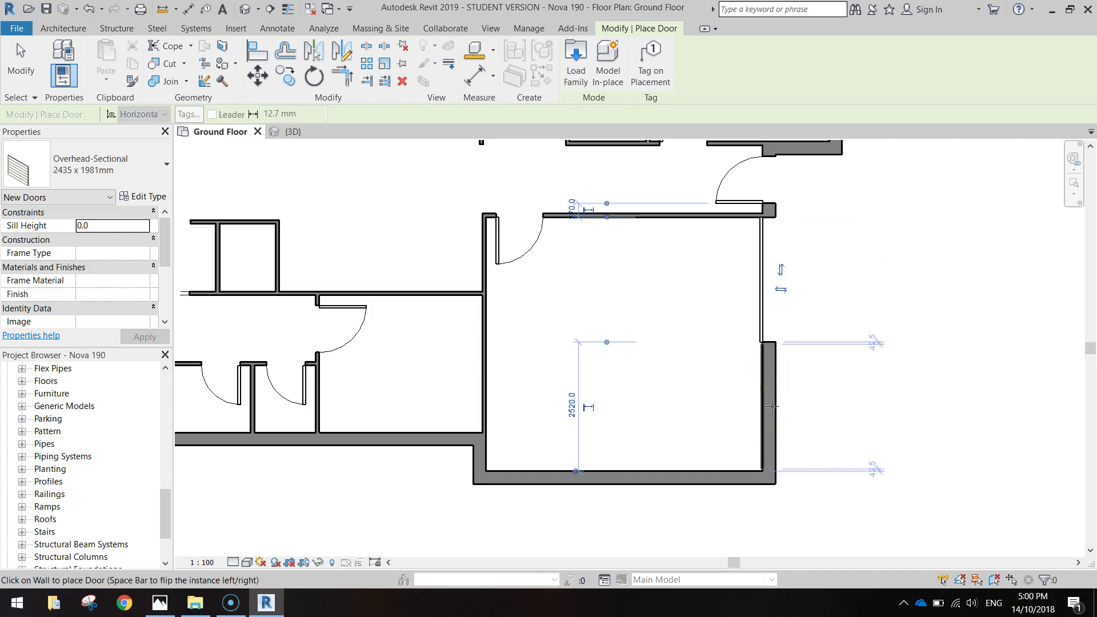
pyautogui.click(772, 407)
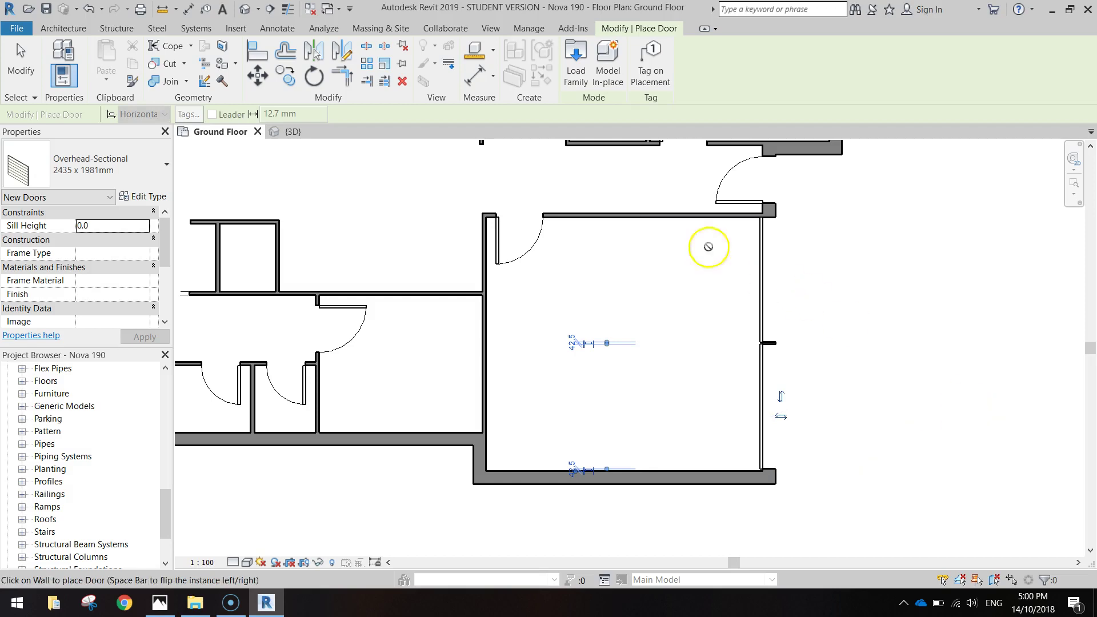
# Step: Inspect the two garage doors from outside and inside, and the overall house layout, in the 3D view
pyautogui.click(295, 131)
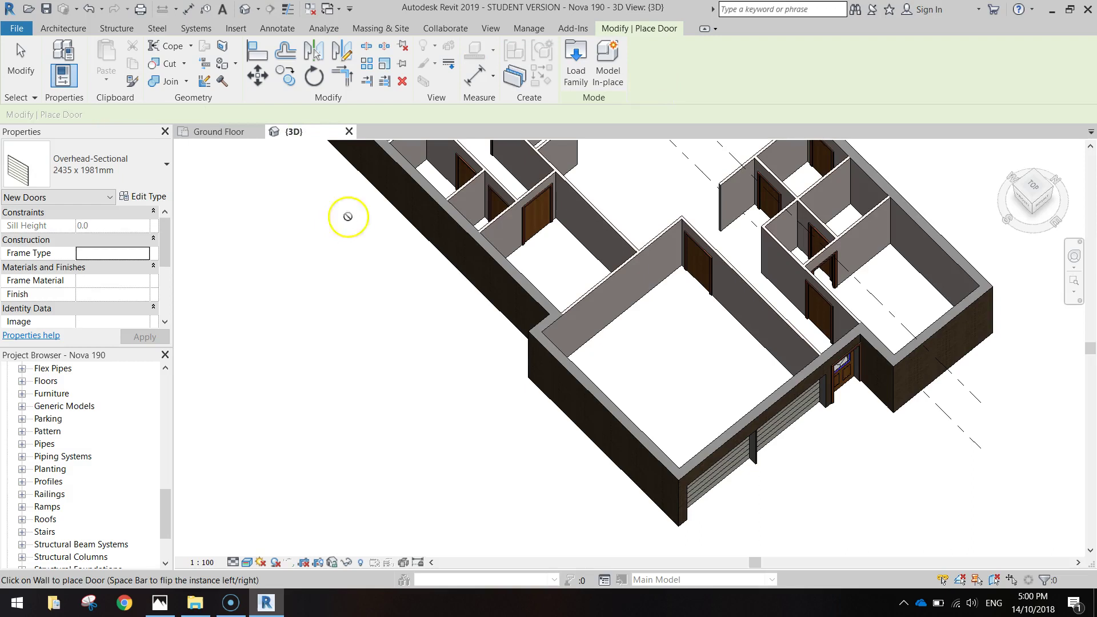
pyautogui.scroll(4, 784, 528)
pyautogui.keyDown('shift'); pyautogui.moveTo(689, 450); pyautogui.dragTo(514, 280, button='middle'); pyautogui.keyUp('shift')
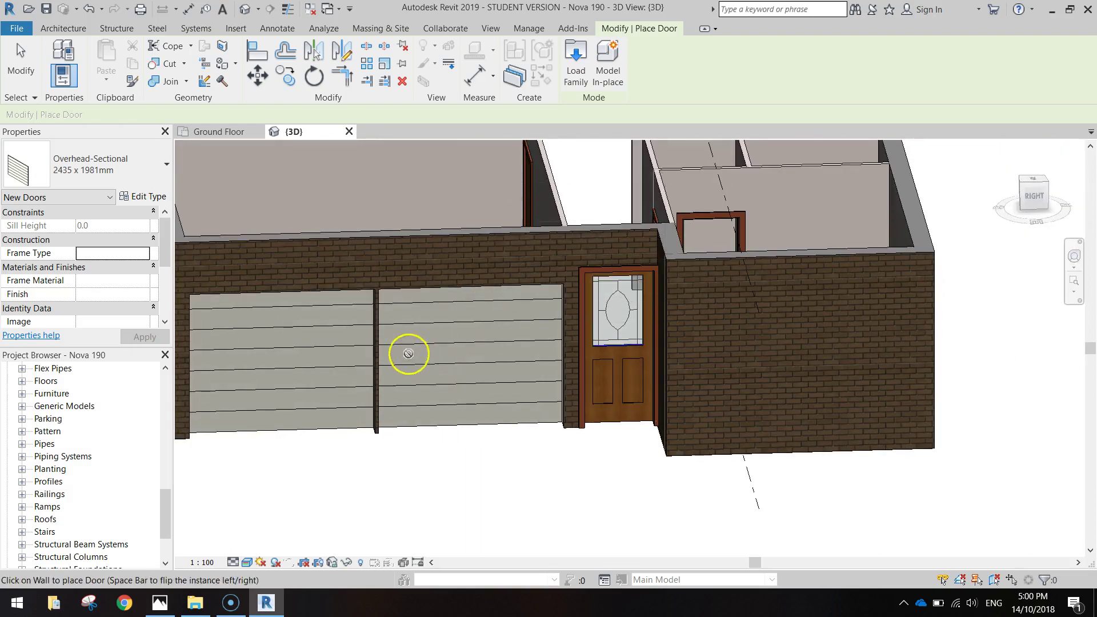
pyautogui.keyDown('shift'); pyautogui.moveTo(392, 459); pyautogui.dragTo(798, 557, button='middle'); pyautogui.keyUp('shift')
pyautogui.moveTo(759, 294); pyautogui.dragTo(837, 262, button='middle')
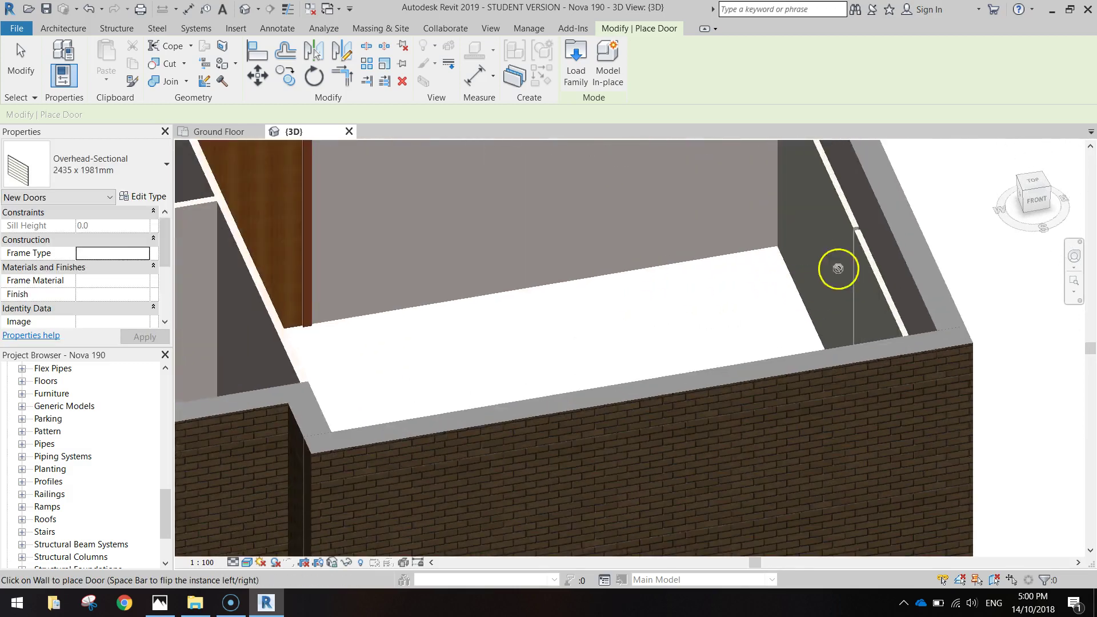
pyautogui.keyDown('shift'); pyautogui.moveTo(972, 299); pyautogui.dragTo(921, 348, button='middle'); pyautogui.keyUp('shift')
pyautogui.scroll(-5, 915, 349)
pyautogui.keyDown('shift'); pyautogui.moveTo(905, 404); pyautogui.dragTo(739, 336, button='middle'); pyautogui.keyUp('shift')
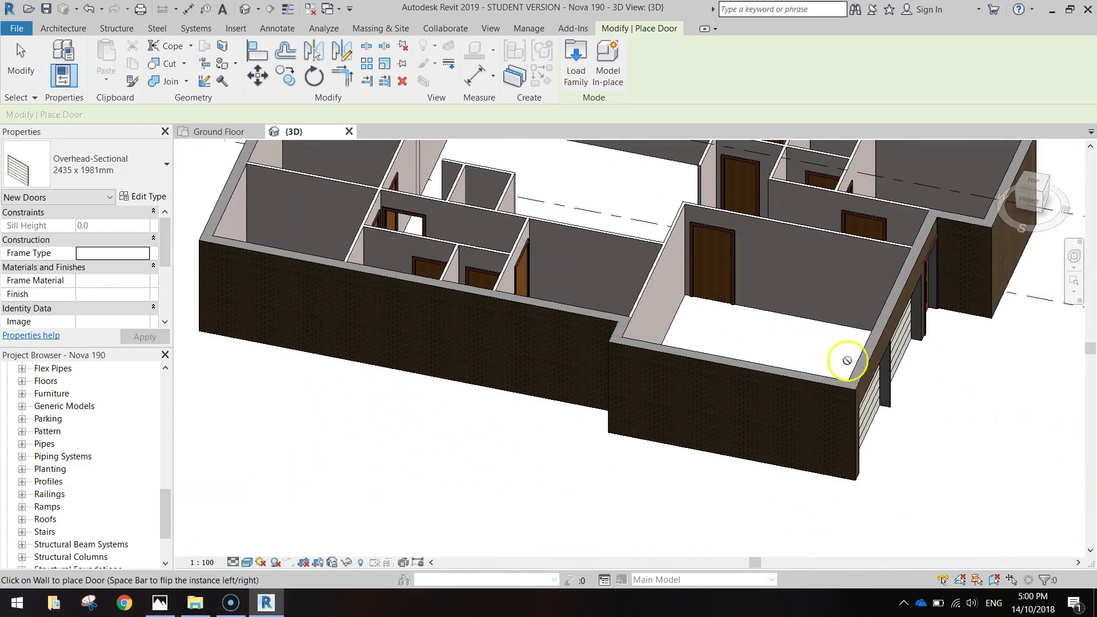
pyautogui.moveTo(426, 295); pyautogui.dragTo(478, 454, button='middle')
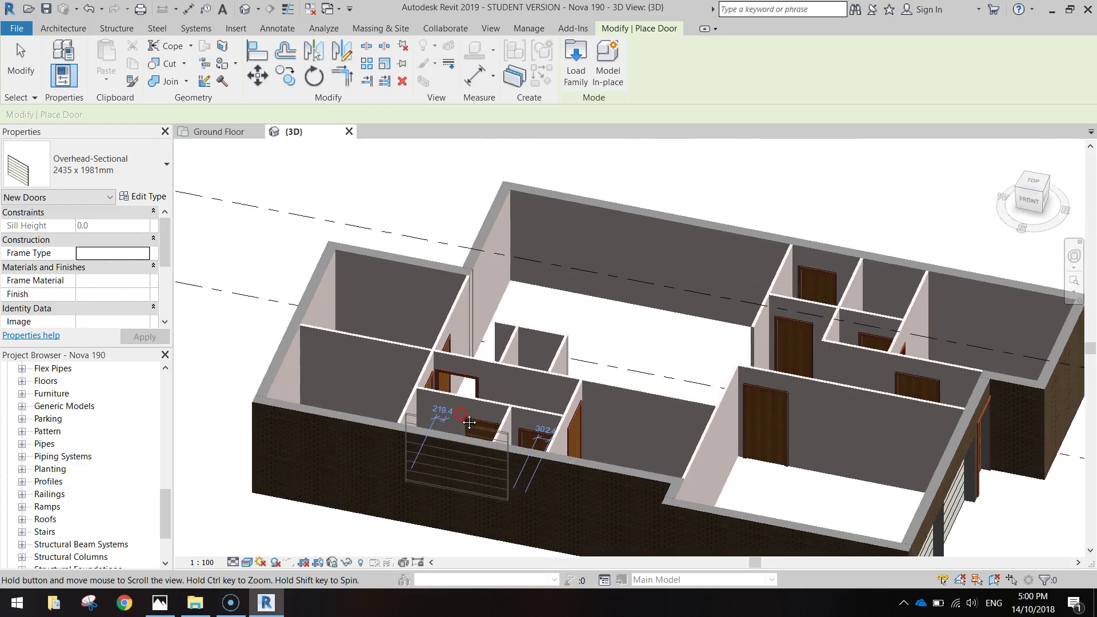
# Step: End the door placement and examine the interior doors and cased openings across the house in 3D
pyautogui.press('Escape')
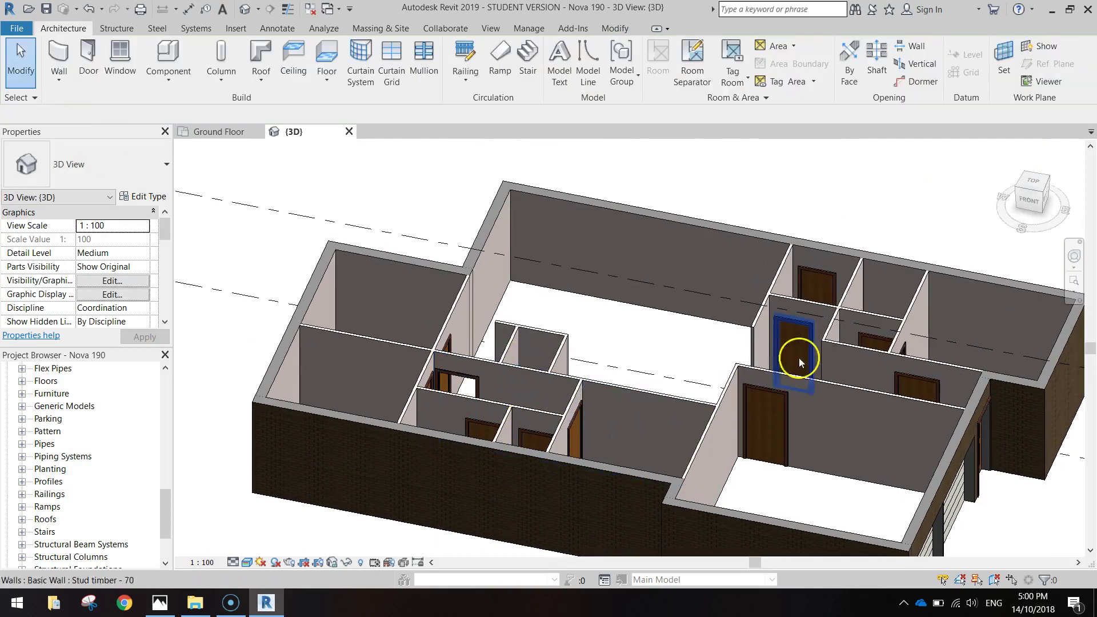
pyautogui.scroll(4, 908, 337)
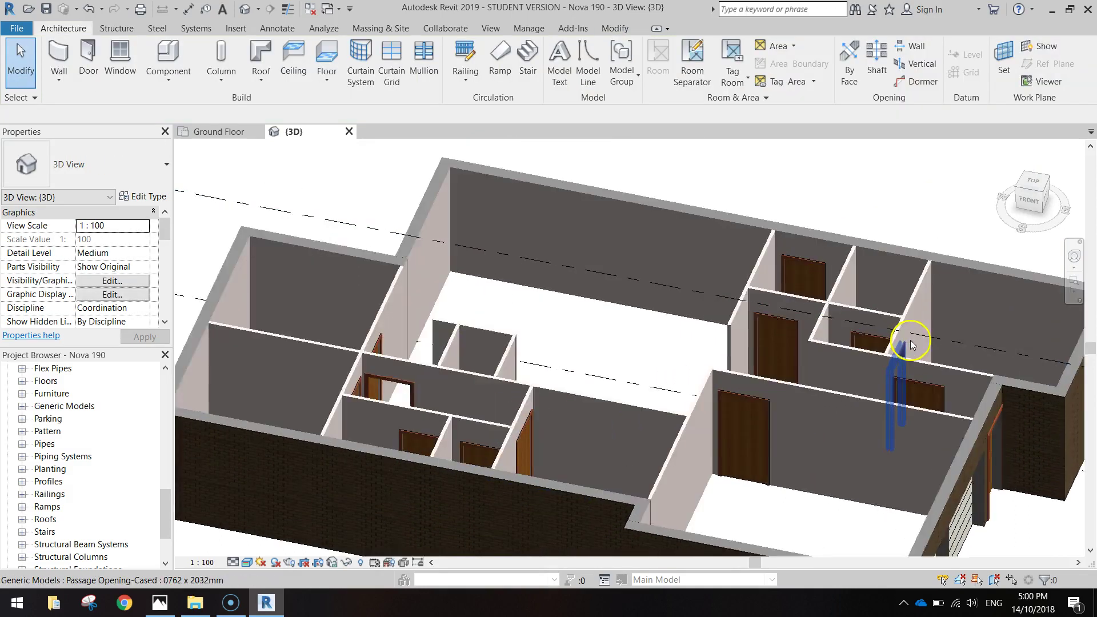
pyautogui.scroll(-5, 580, 324)
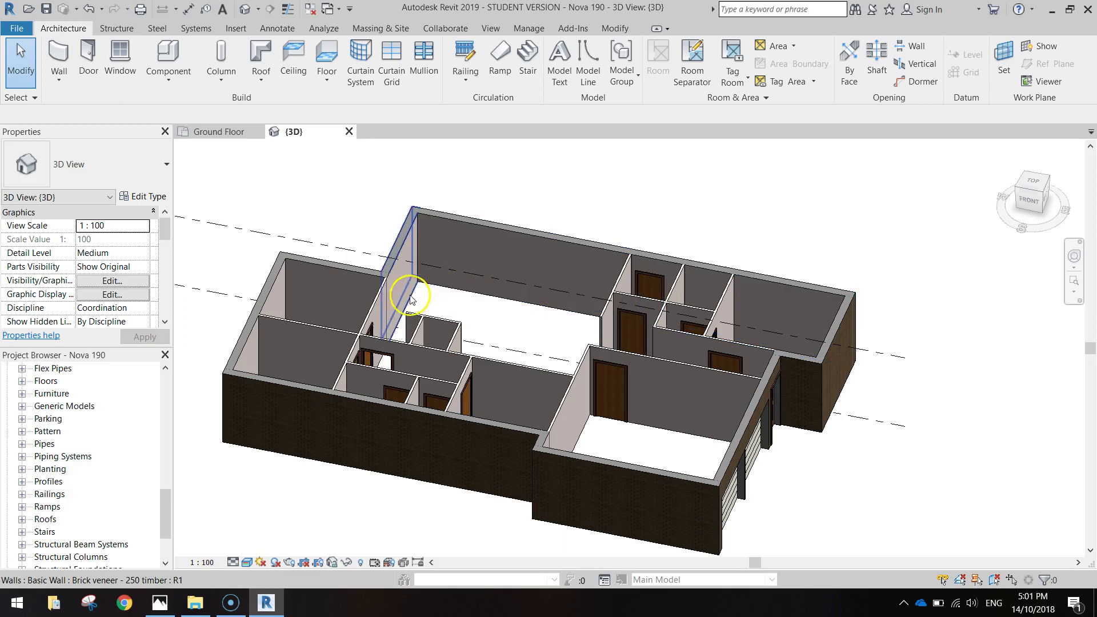
pyautogui.keyDown('shift'); pyautogui.moveTo(331, 307); pyautogui.dragTo(392, 417, button='middle'); pyautogui.keyUp('shift')
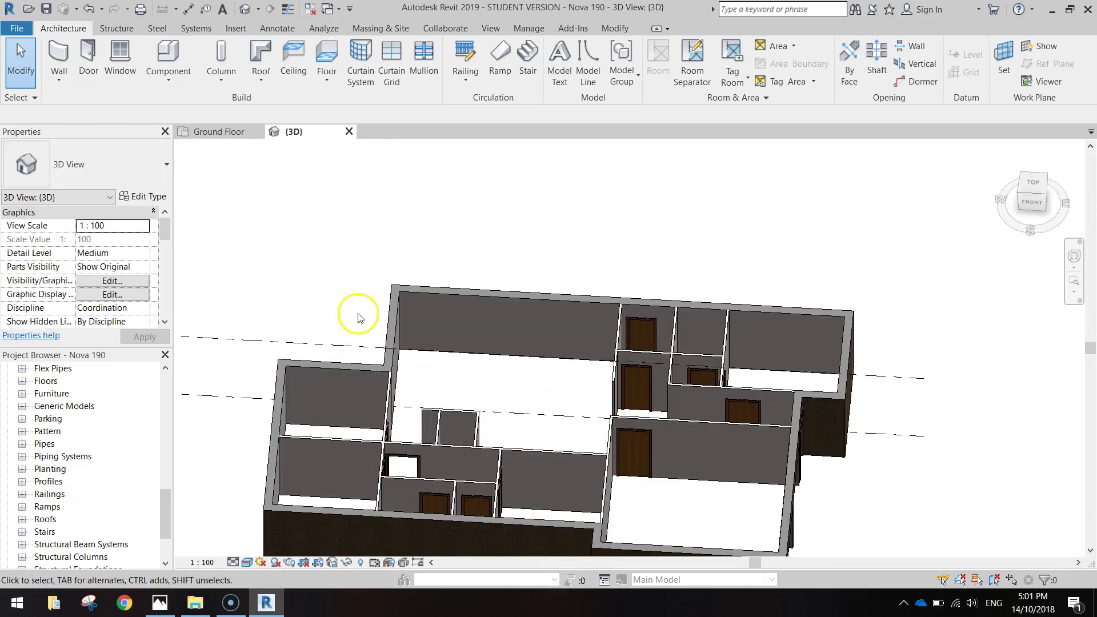
# Step: Return to the Ground Floor plan and load the Sliding Door - 2 Panel (AUS) family from the library's Doors folder
pyautogui.click(245, 130)
pyautogui.moveTo(269, 215); pyautogui.dragTo(583, 439, button='middle')
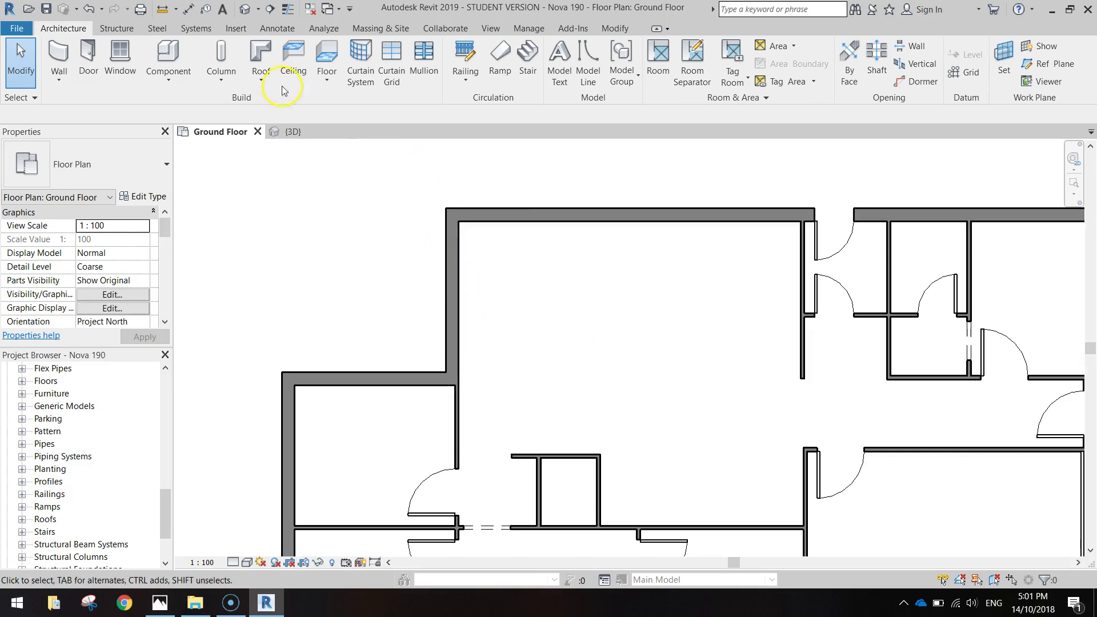
pyautogui.click(228, 30)
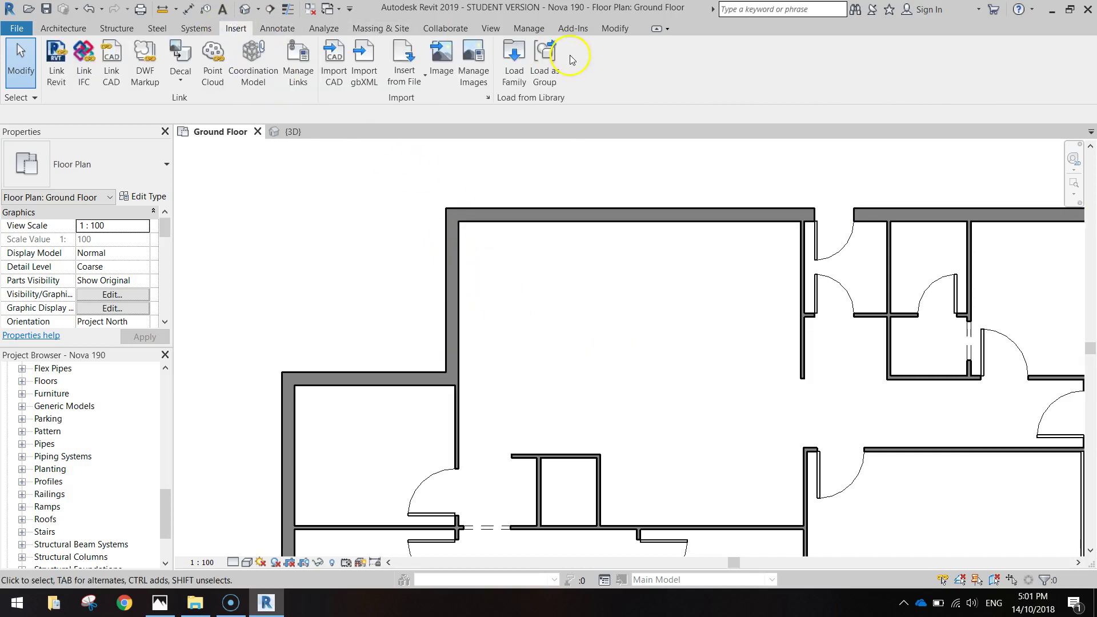
pyautogui.click(515, 63)
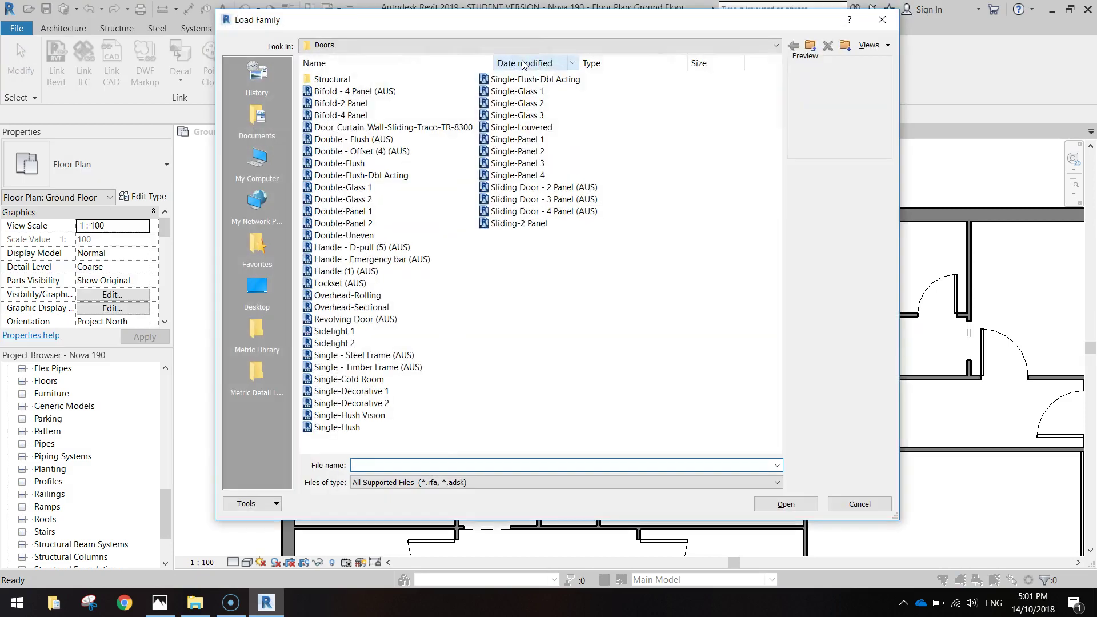
pyautogui.click(548, 199)
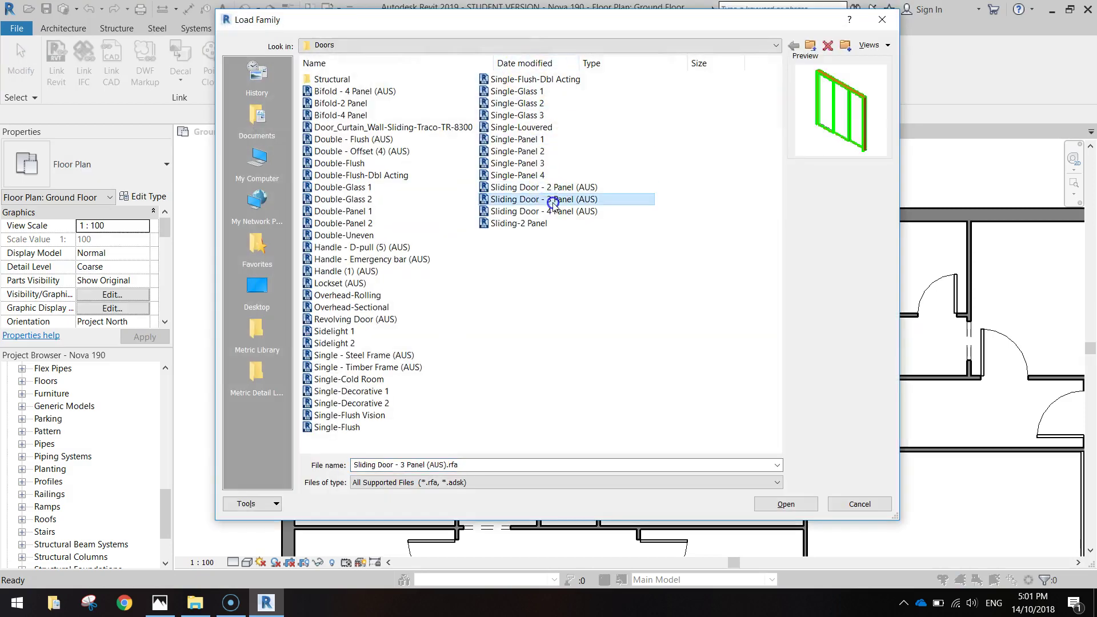
pyautogui.click(556, 211)
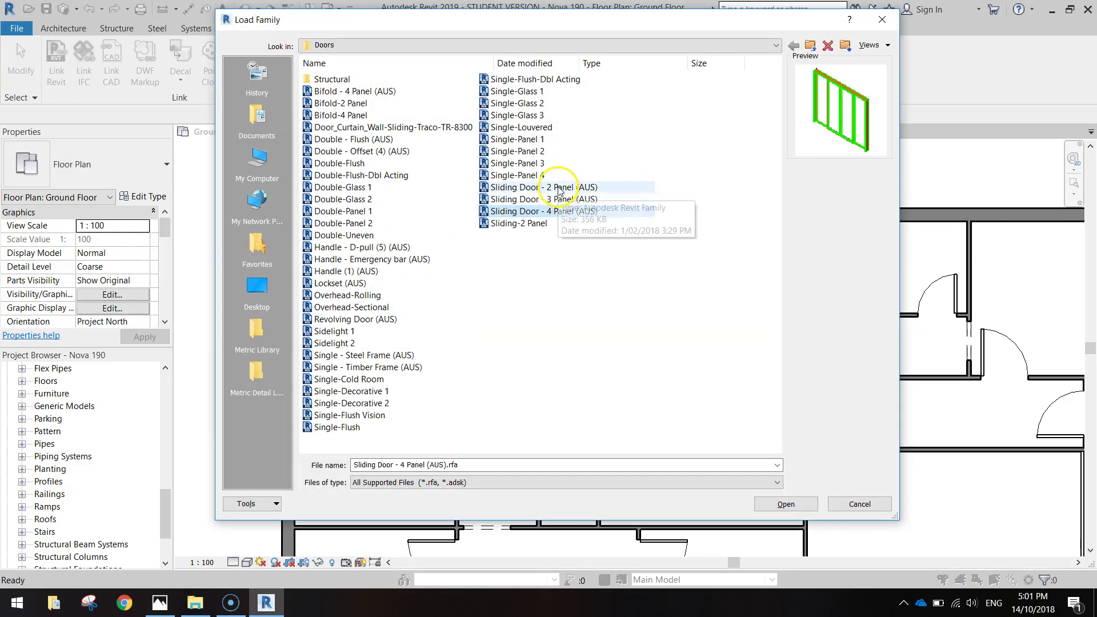
pyautogui.click(558, 189)
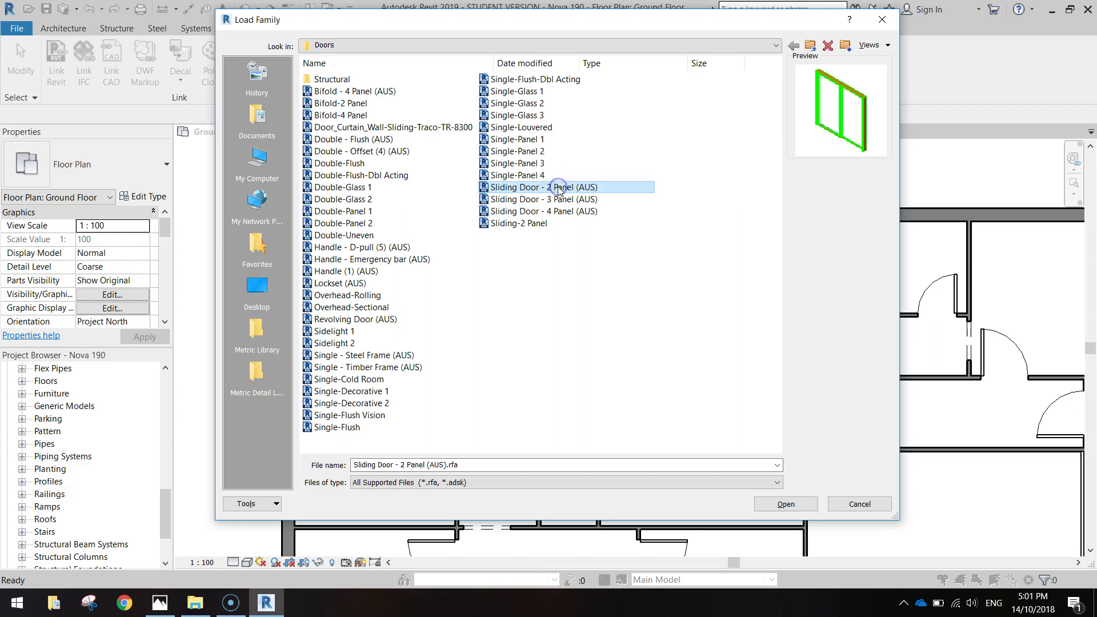
pyautogui.click(792, 506)
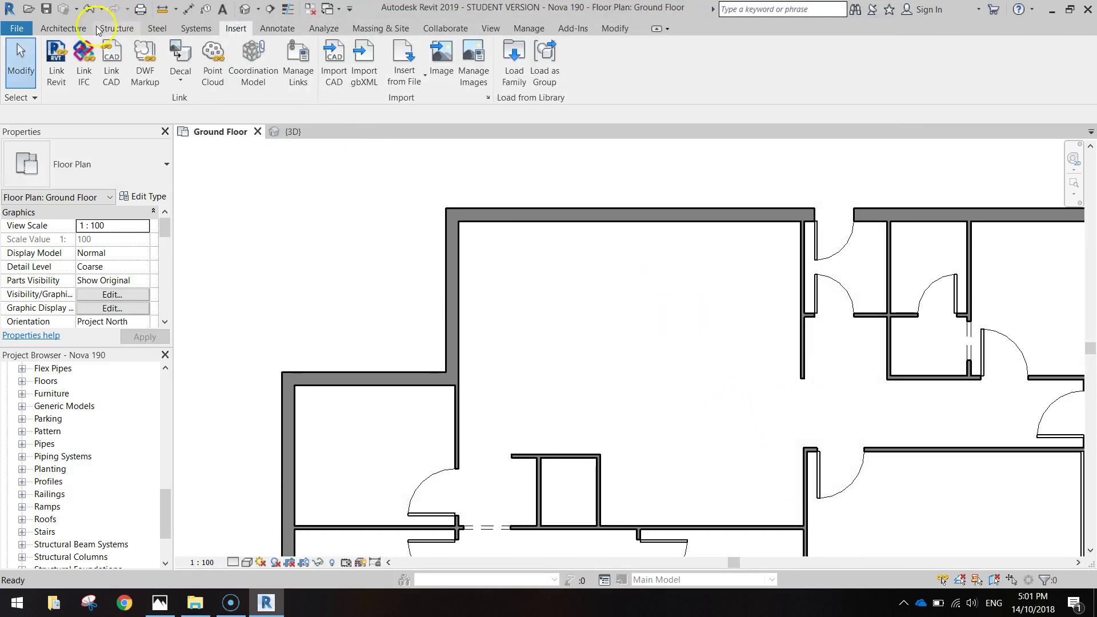
# Step: Place a Sliding Door - 2 Panel (AUS) Type 1 in the large room's short west exterior wall, centred with 360 mm at each end
pyautogui.click(67, 30)
pyautogui.click(83, 57)
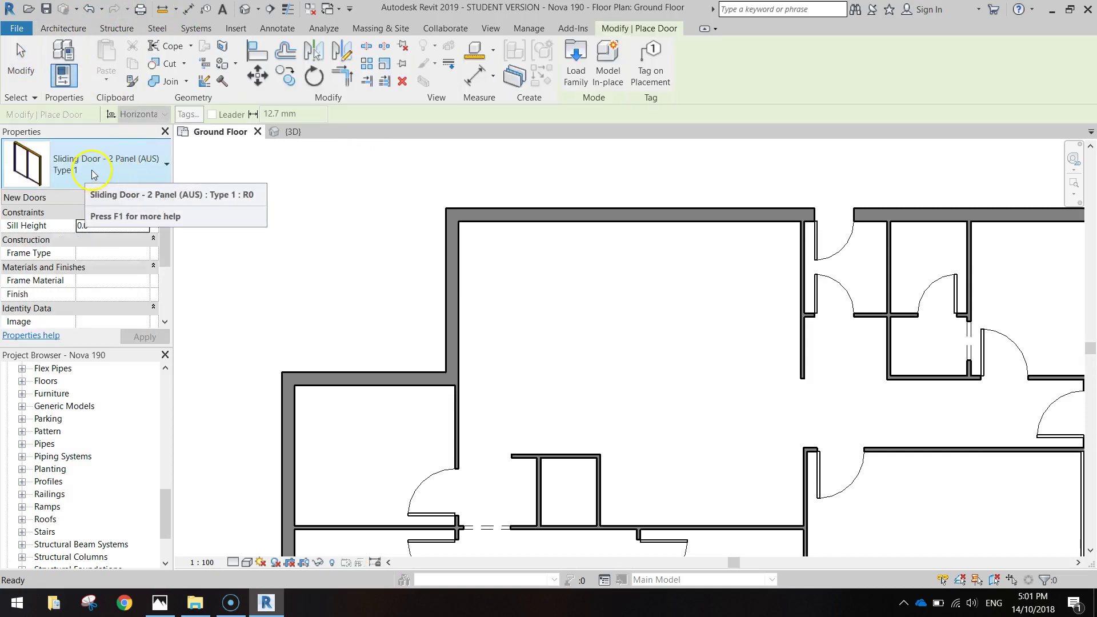
pyautogui.click(459, 295)
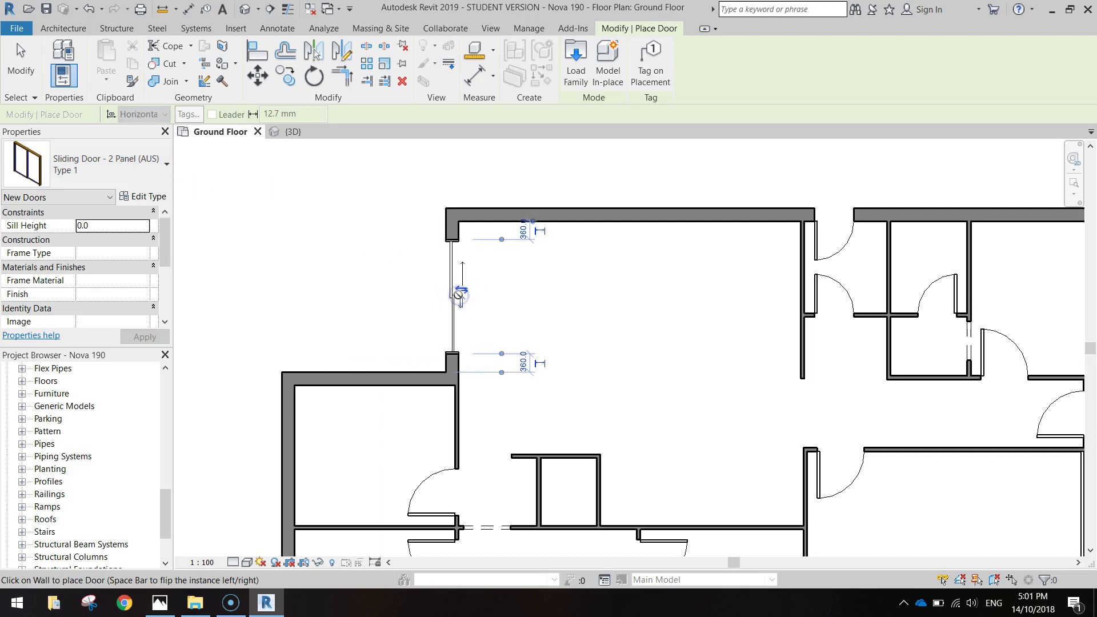
pyautogui.press('Escape')
pyautogui.press('Escape')
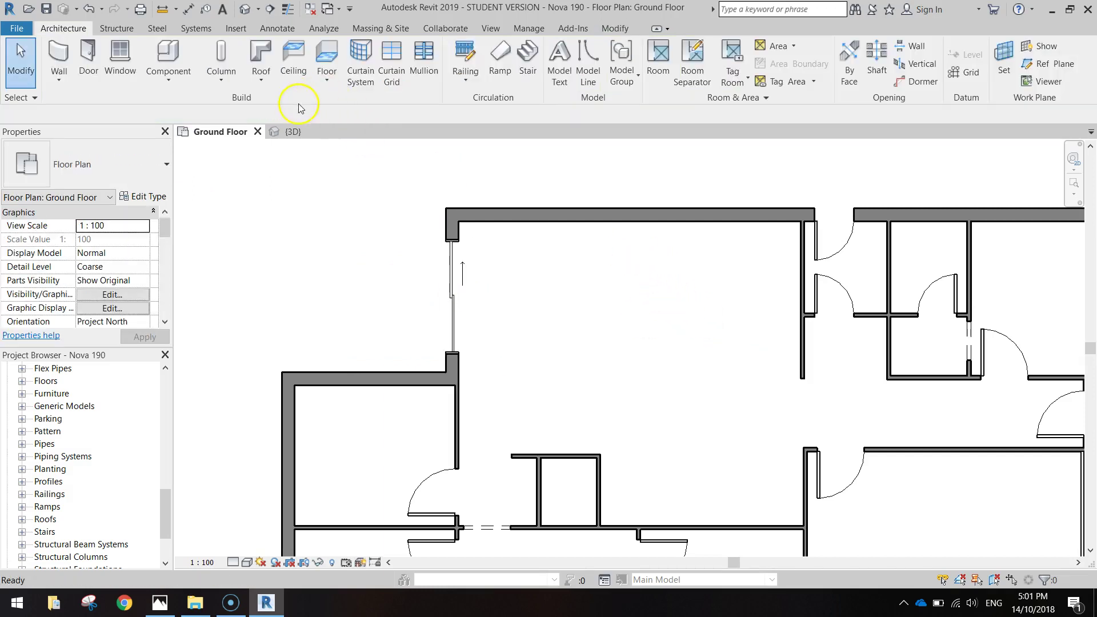
# Step: Inspect the new two-panel sliding door from outside in the 3D view
pyautogui.click(289, 132)
pyautogui.keyDown('shift'); pyautogui.moveTo(399, 404); pyautogui.dragTo(479, 404, button='middle'); pyautogui.keyUp('shift')
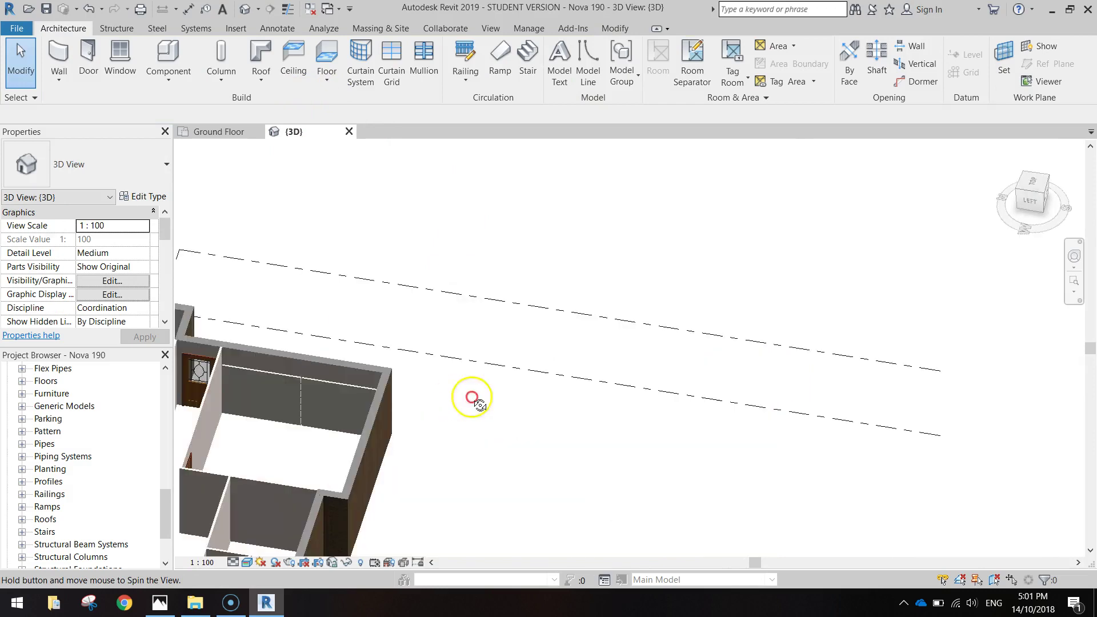
pyautogui.moveTo(306, 473); pyautogui.dragTo(747, 238, button='middle')
pyautogui.scroll(4, 498, 471)
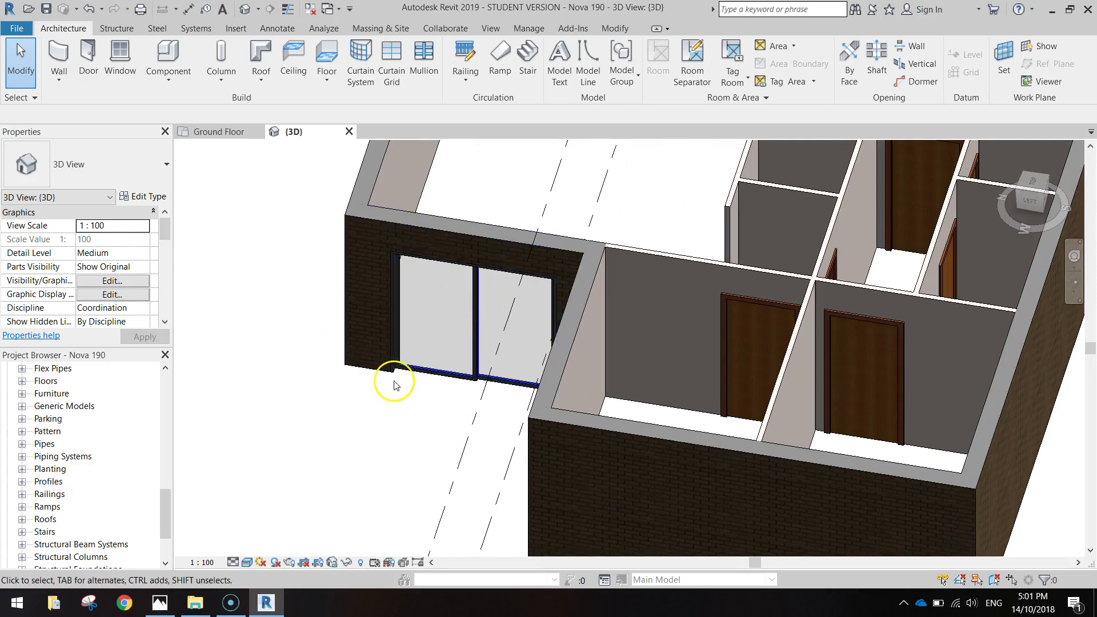
pyautogui.scroll(-2, 392, 382)
pyautogui.scroll(-1, 480, 358)
pyautogui.moveTo(655, 378); pyautogui.dragTo(613, 382, button='middle')
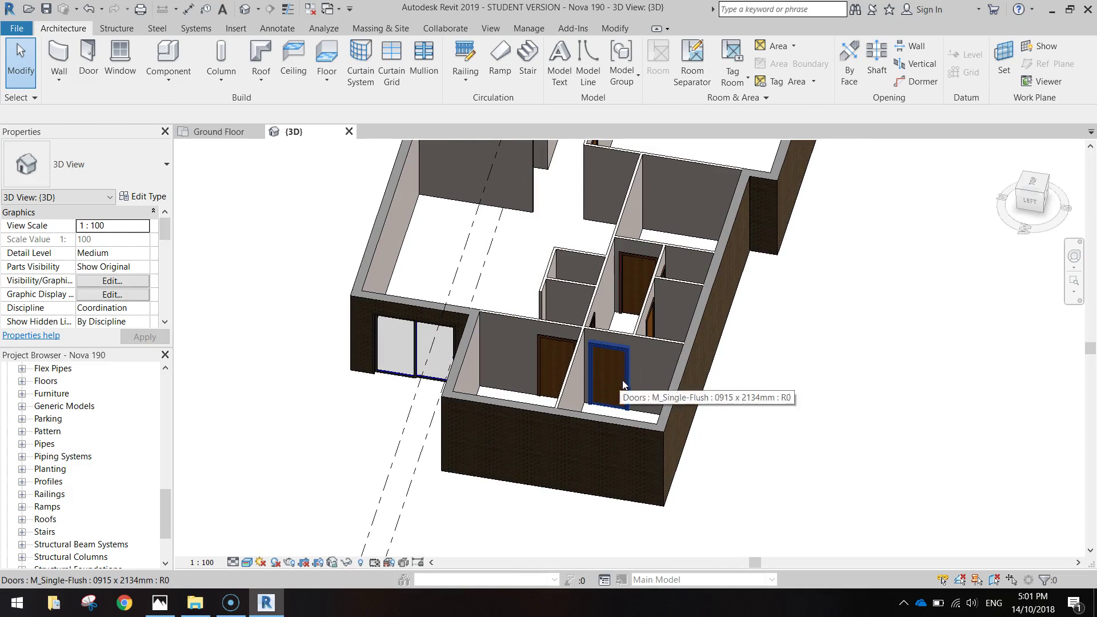
# Step: Review the whole house layout from the front in 3D and save the project
pyautogui.keyDown('shift'); pyautogui.moveTo(673, 367); pyautogui.dragTo(752, 461, button='middle'); pyautogui.keyUp('shift')
pyautogui.moveTo(728, 375); pyautogui.dragTo(726, 350, button='middle')
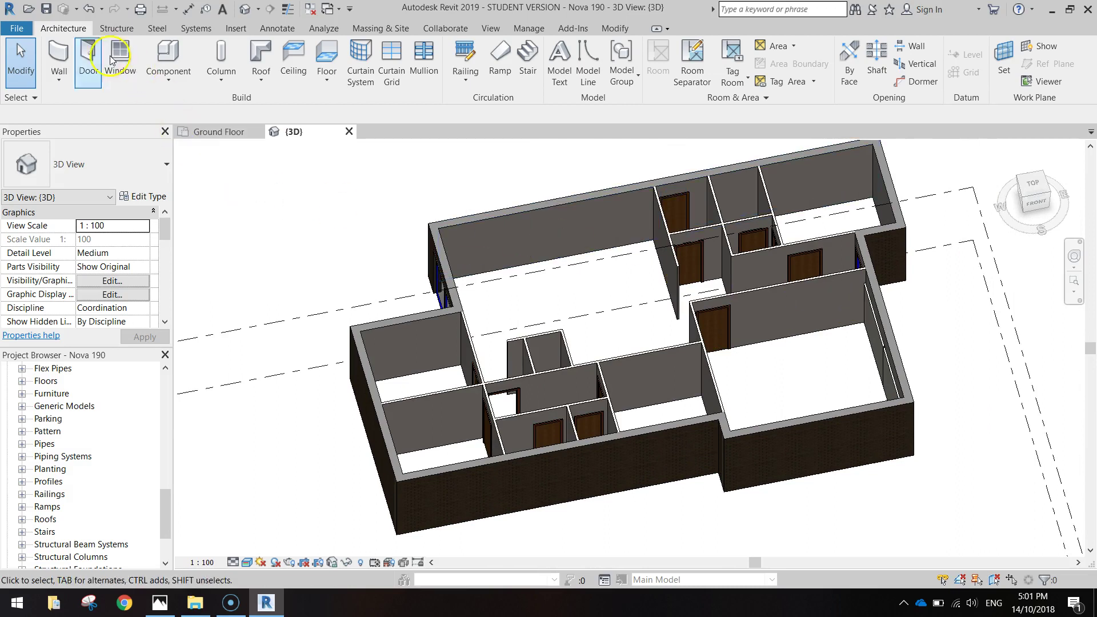
pyautogui.click(46, 9)
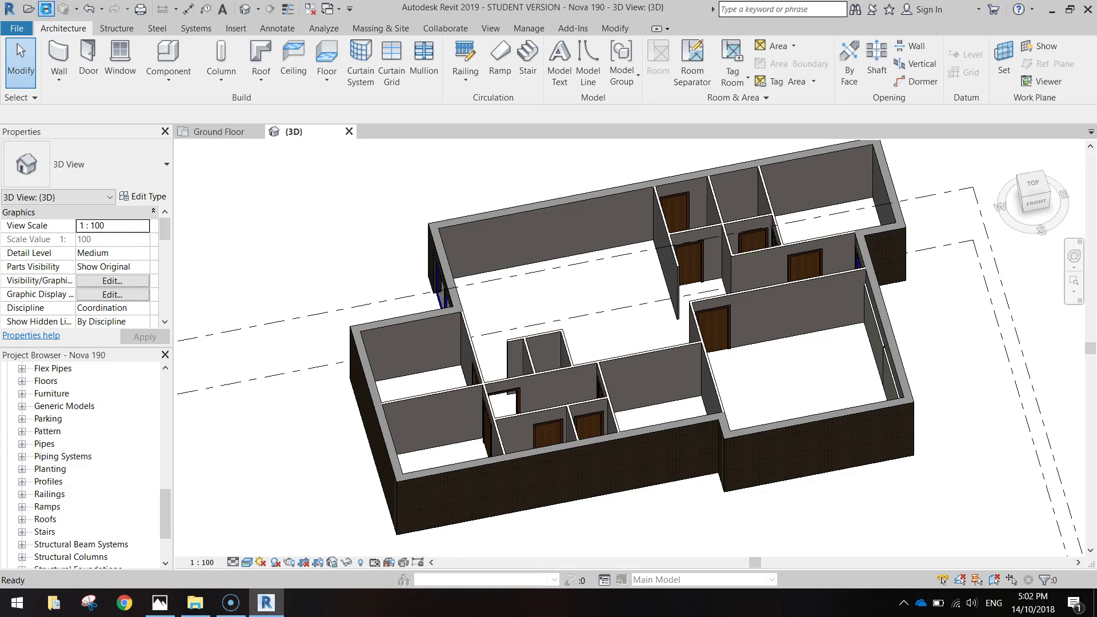